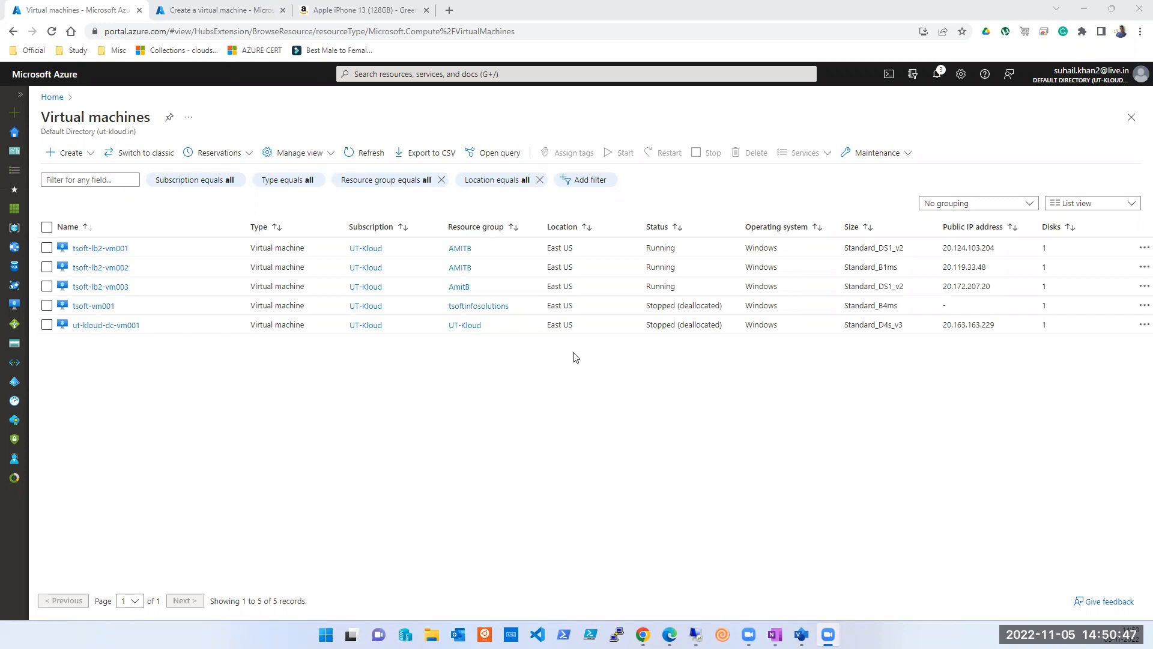
Examine the resources in tsoft-lb2-vm003's resource group, return to the virtual machines list and refresh it.
{"action": "left_click", "coordinate": [461, 288]}
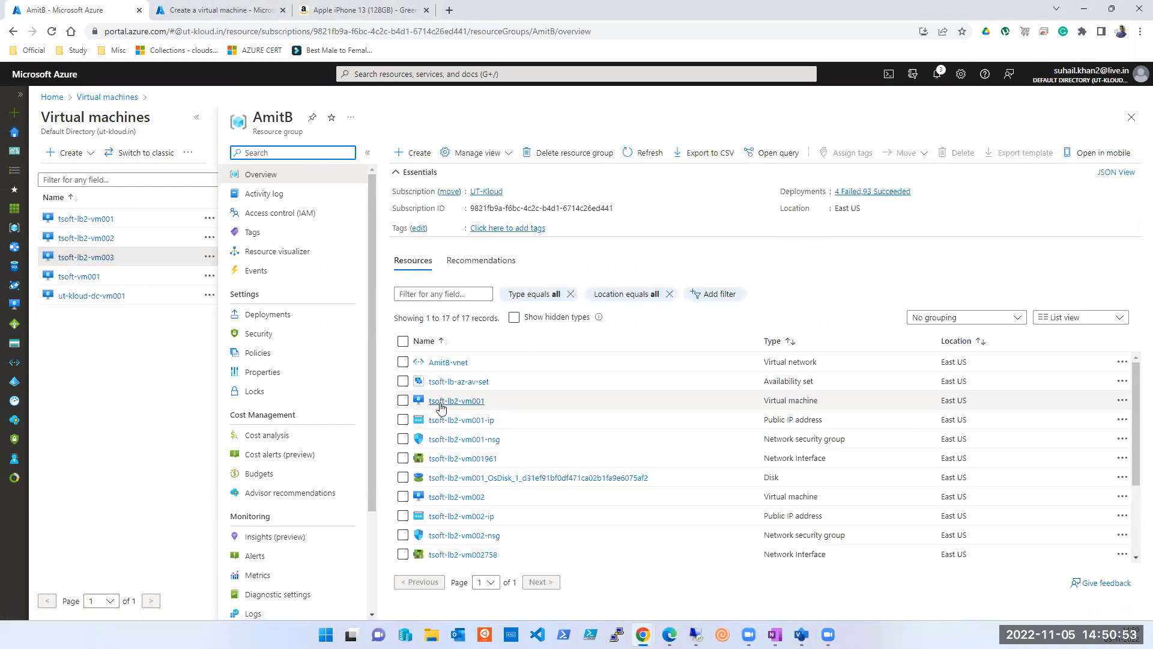
{"action": "left_click", "coordinate": [403, 401]}
{"action": "scroll", "coordinate": [420, 493], "scroll_direction": "down", "scroll_amount": 1}
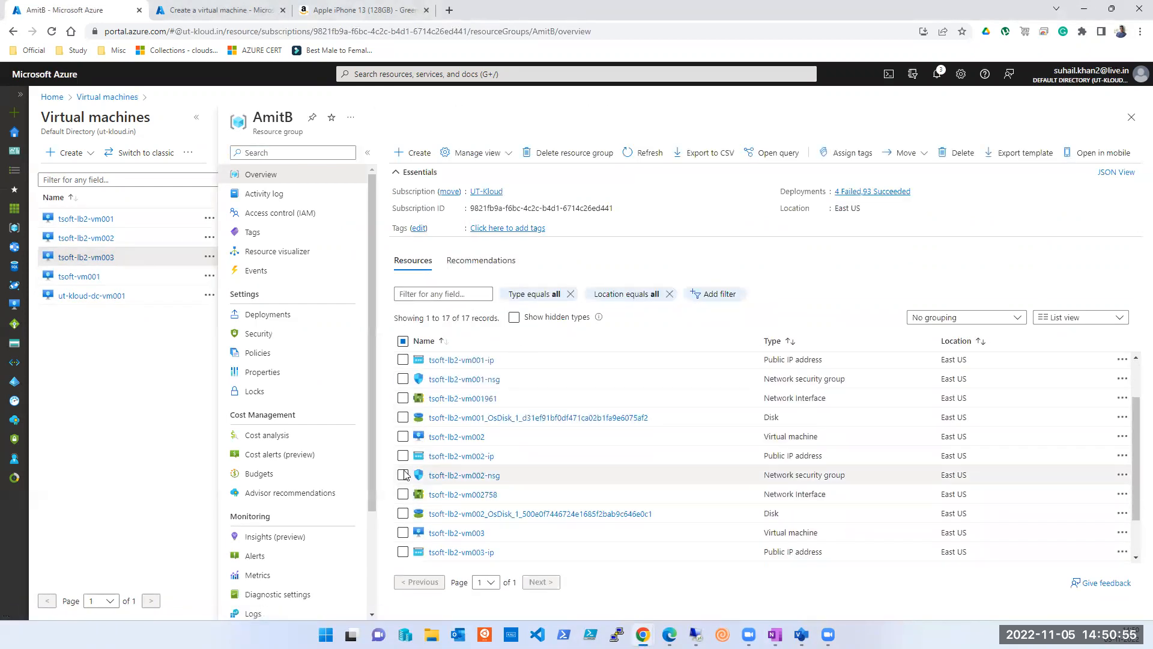
{"action": "scroll", "coordinate": [419, 501], "scroll_direction": "up", "scroll_amount": 2}
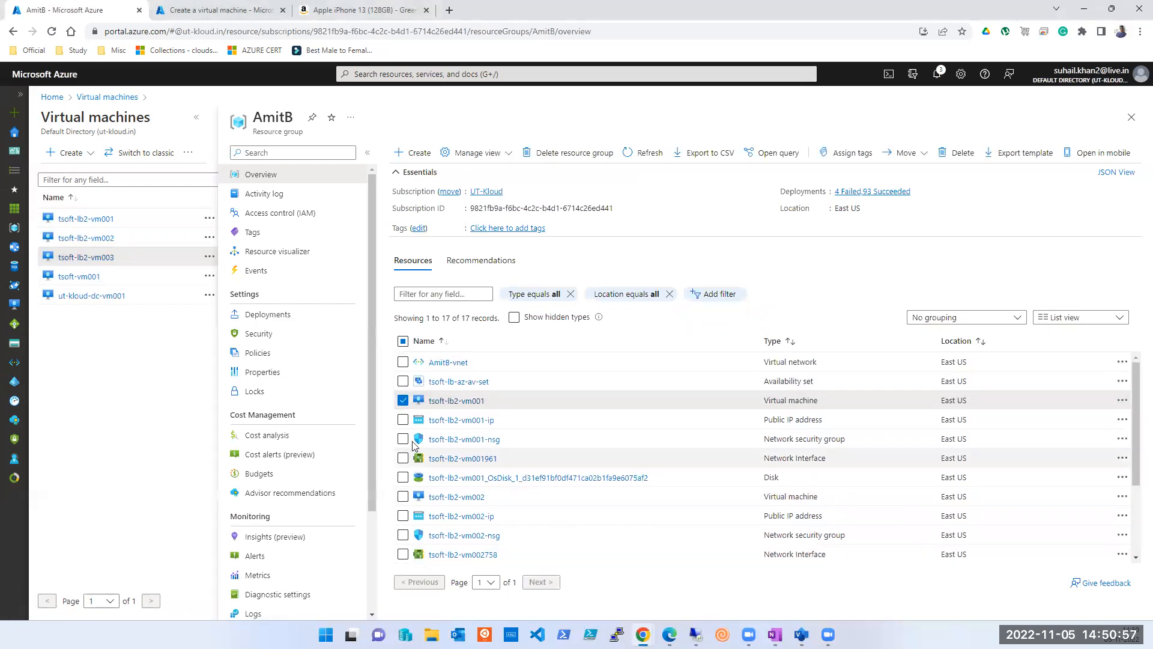
{"action": "left_click", "coordinate": [403, 400]}
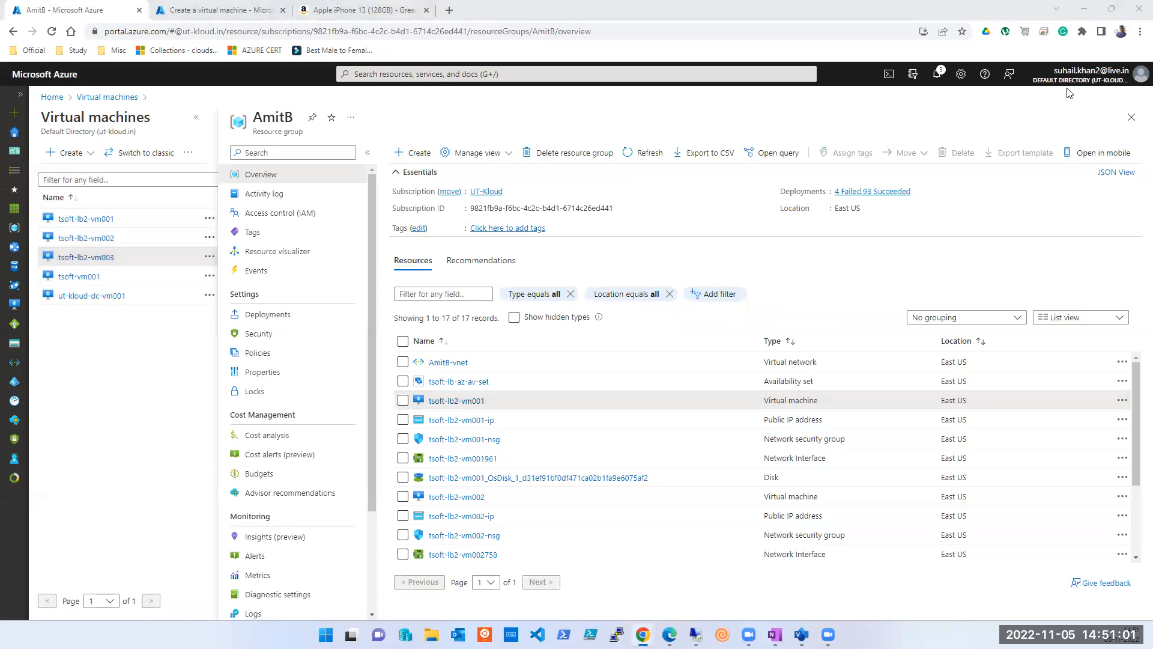
{"action": "left_click", "coordinate": [1132, 118]}
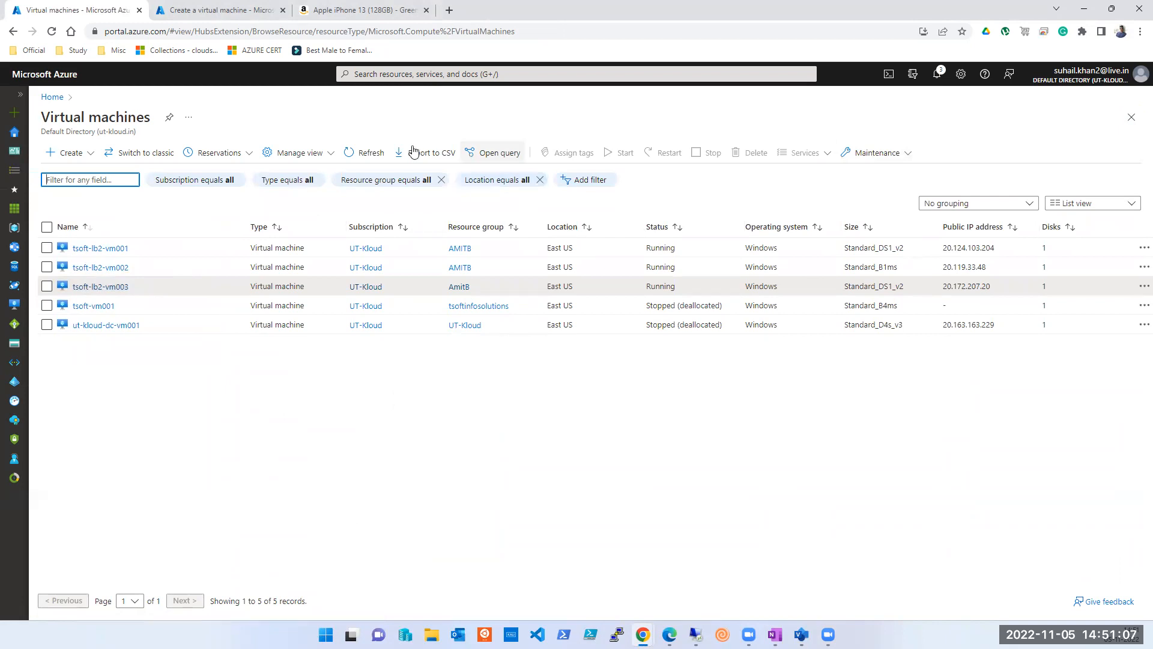
{"action": "left_click", "coordinate": [377, 154]}
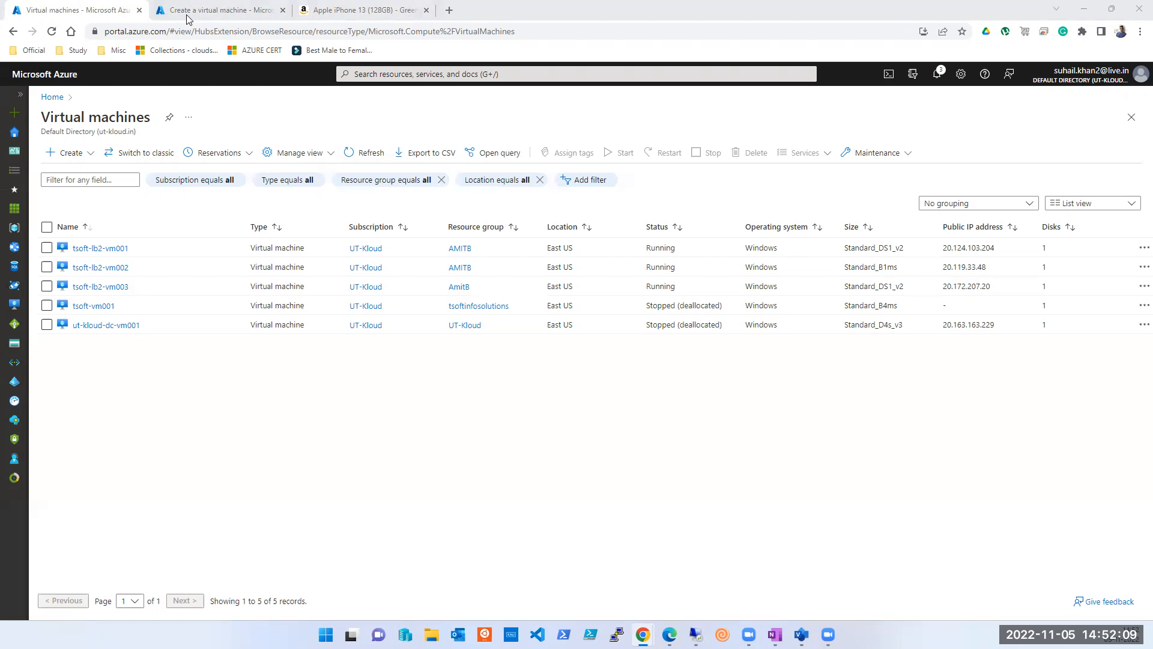
Switch to Paint and draw a rectangle about 397 × 272 px near the canvas's upper-left corner.
{"action": "key", "text": "super"}
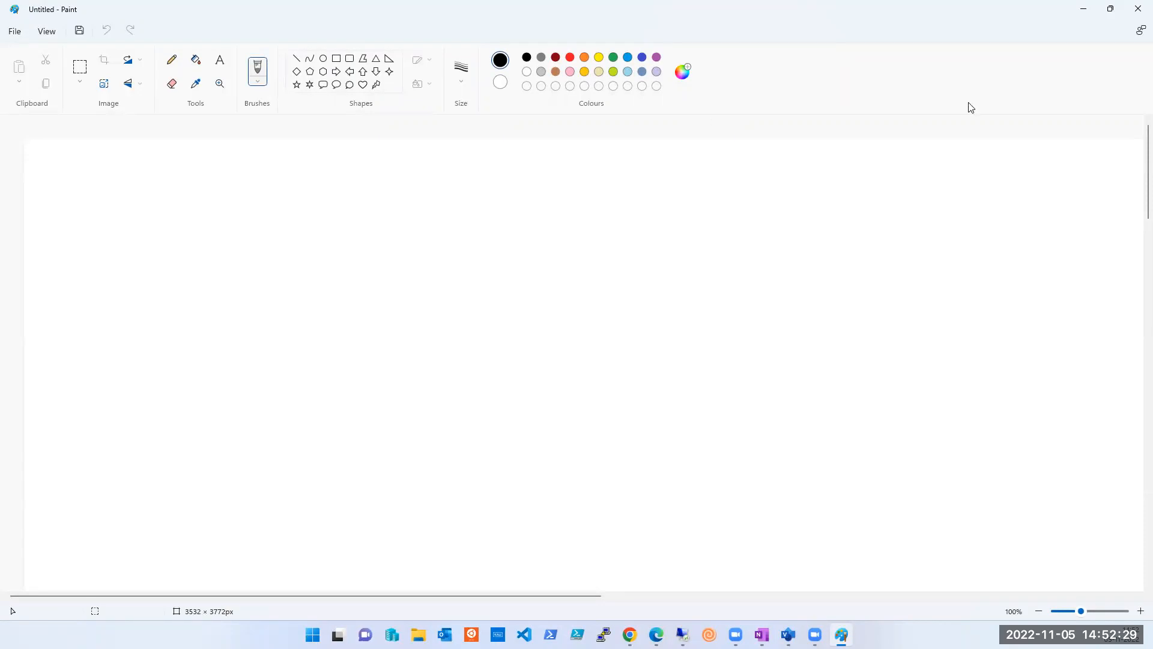
{"action": "mouse_move", "coordinate": [1103, 20]}
{"action": "left_click", "coordinate": [337, 58]}
{"action": "mouse_move", "coordinate": [146, 181]}
{"action": "left_mouse_down"}
{"action": "mouse_move", "coordinate": [317, 347]}
{"action": "mouse_move", "coordinate": [386, 344]}
{"action": "left_mouse_up"}
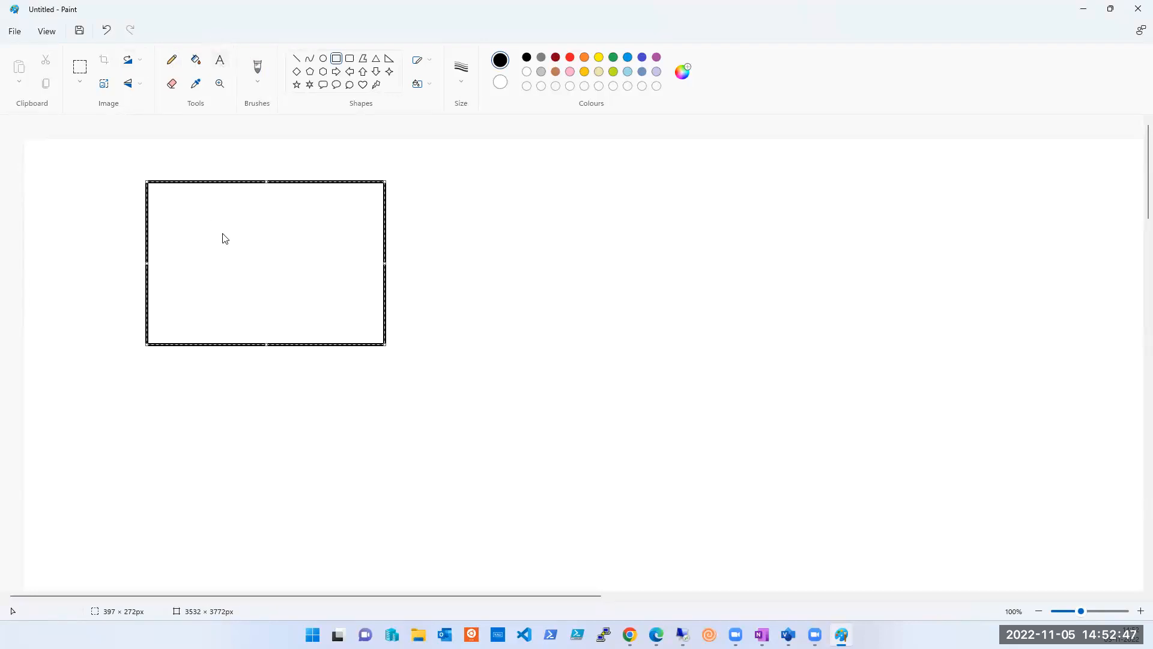
List the first resource group's name (ending in "-A RG"), VNET, SUBNET, AZ AV SET and VM001 on separate lines inside the rectangle.
{"action": "left_click", "coordinate": [189, 215]}
{"action": "left_click_drag", "start_coordinate": [161, 200], "coordinate": [293, 280]}
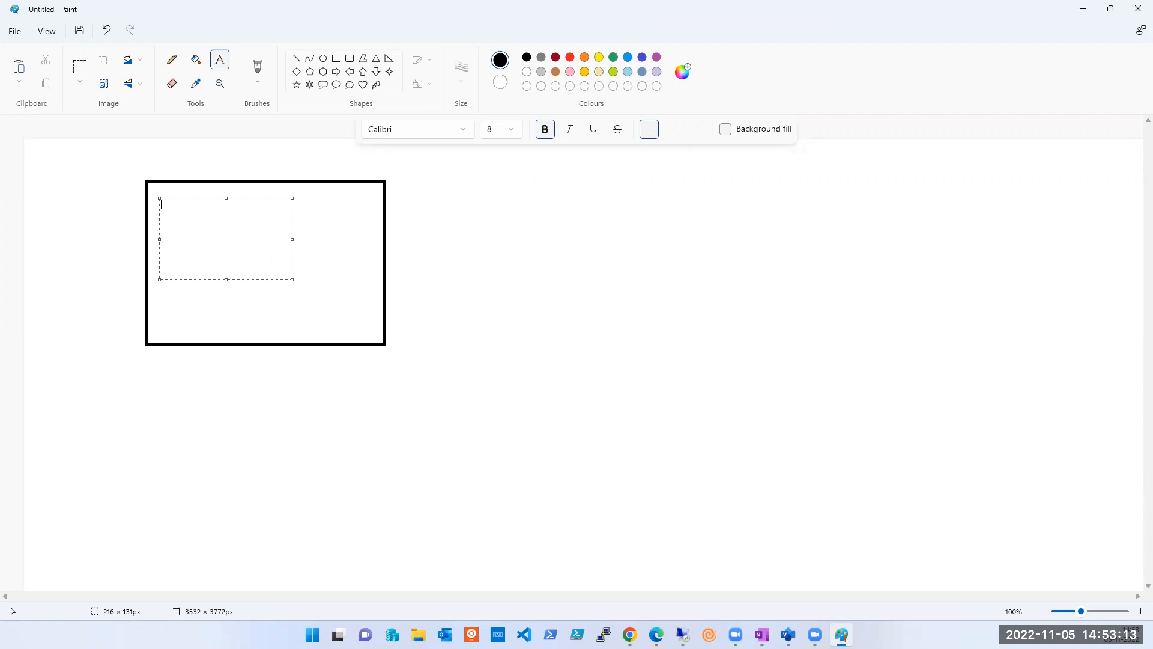
{"action": "type", "text": "Amit-A RG"}
{"action": "key", "text": "Return"}
{"action": "type", "text": "VNET"}
{"action": "key", "text": "Return"}
{"action": "type", "text": "SUBNET "}
{"action": "type", "text": "AZ"}
{"action": "type", "text": " AV SET "}
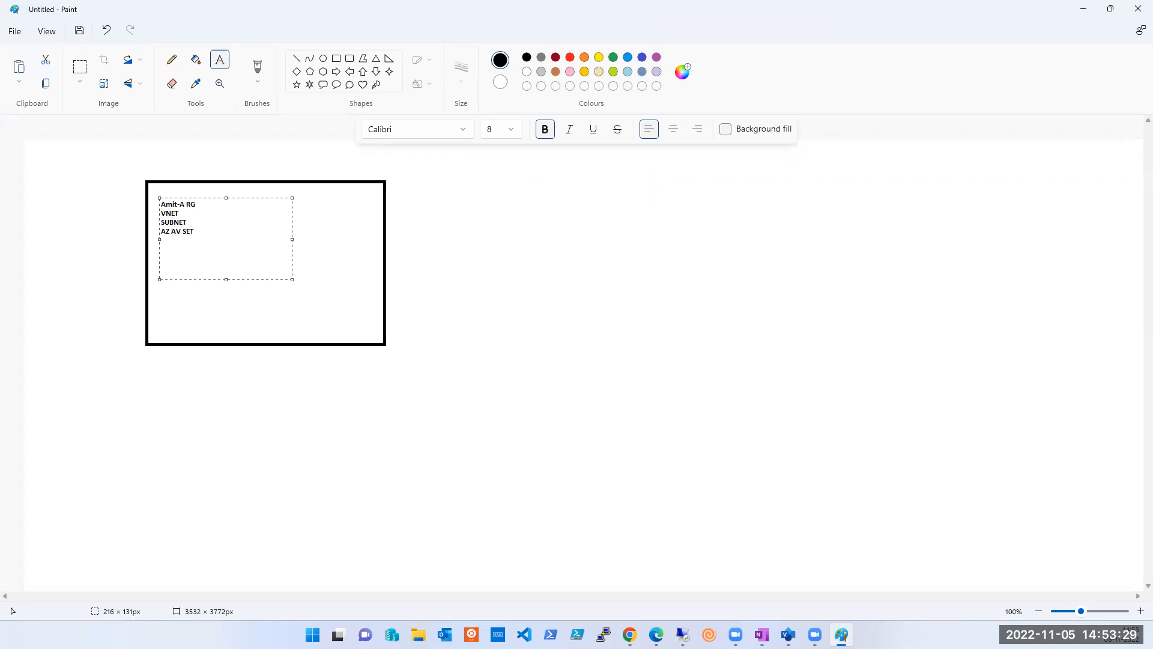
{"action": "type", "text": "VM001"}
{"action": "key", "text": "ctrl+a"}
{"action": "left_click", "coordinate": [703, 301]}
Draw a second rectangle about 422 × 272 px beside the first, listing the second resource group's name (ending in "-B RG"), VNET, SUBNET and VM002.
{"action": "left_click", "coordinate": [337, 58]}
{"action": "mouse_move", "coordinate": [493, 186]}
{"action": "left_mouse_down"}
{"action": "mouse_move", "coordinate": [589, 309]}
{"action": "mouse_move", "coordinate": [746, 349]}
{"action": "left_mouse_up"}
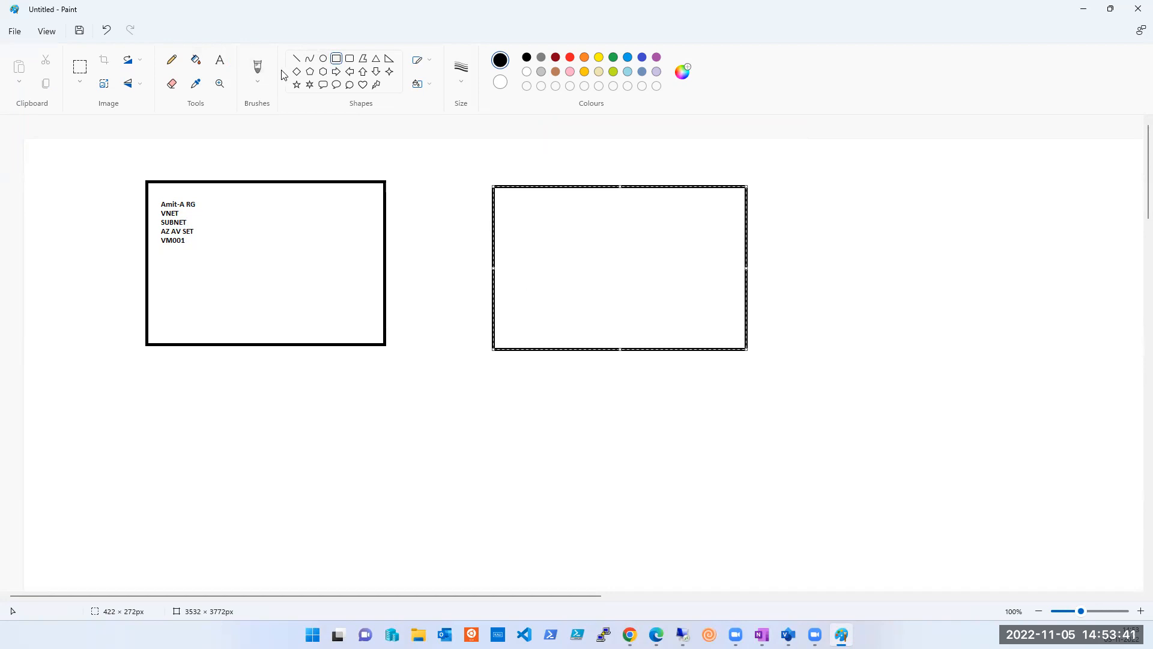
{"action": "left_click", "coordinate": [219, 60]}
{"action": "left_click_drag", "start_coordinate": [510, 201], "coordinate": [597, 262]}
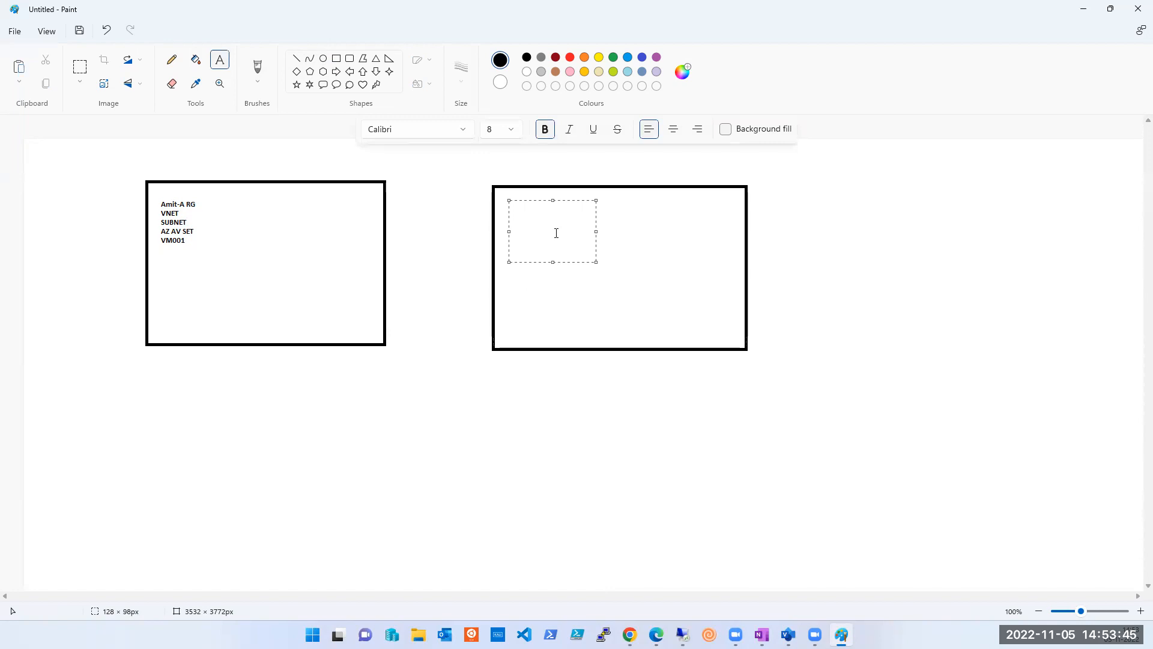
{"action": "type", "text": "Amit-B RG"}
{"action": "key", "text": "Return"}
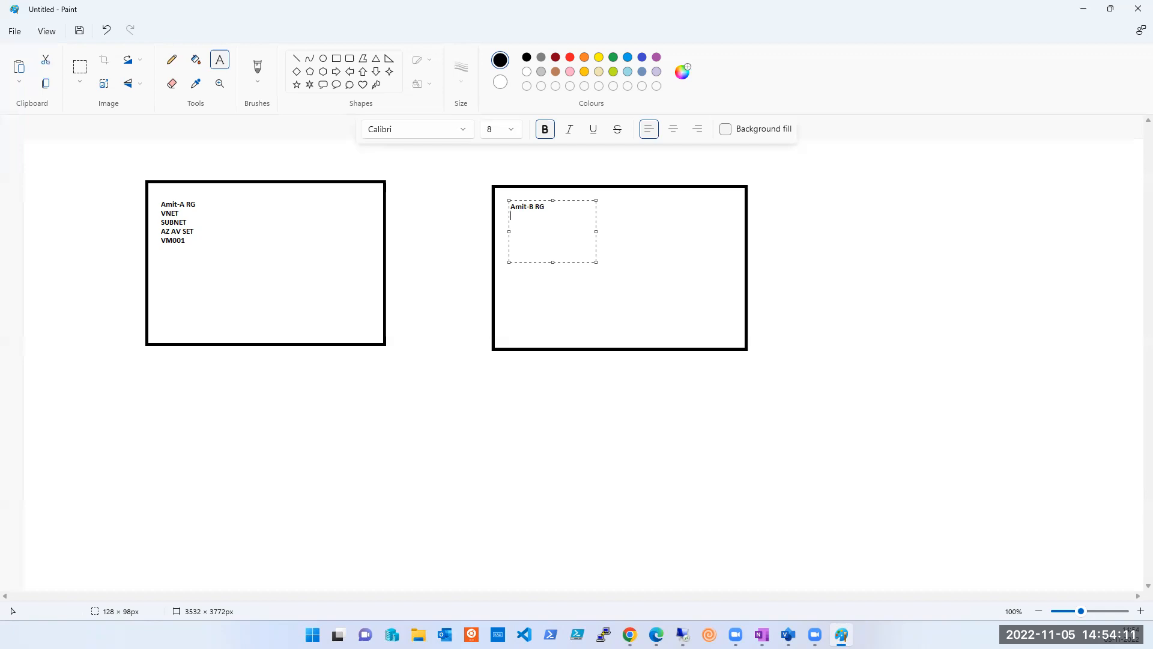
{"action": "type", "text": "VNET"}
{"action": "key", "text": "Return"}
{"action": "type", "text": "SUBNET"}
{"action": "key", "text": "Return"}
{"action": "type", "text": "VM002"}
{"action": "key", "text": "Up"}
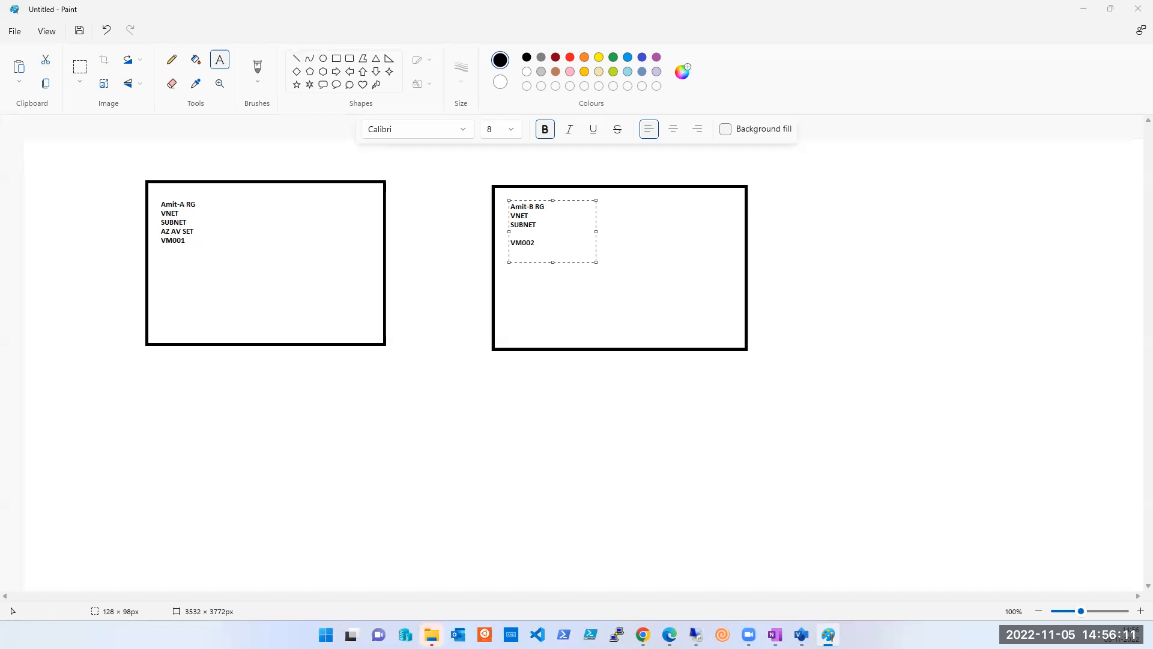
Switch to the Azure portal's Virtual machines page in Chrome and refresh the list.
{"action": "mouse_move", "coordinate": [642, 635]}
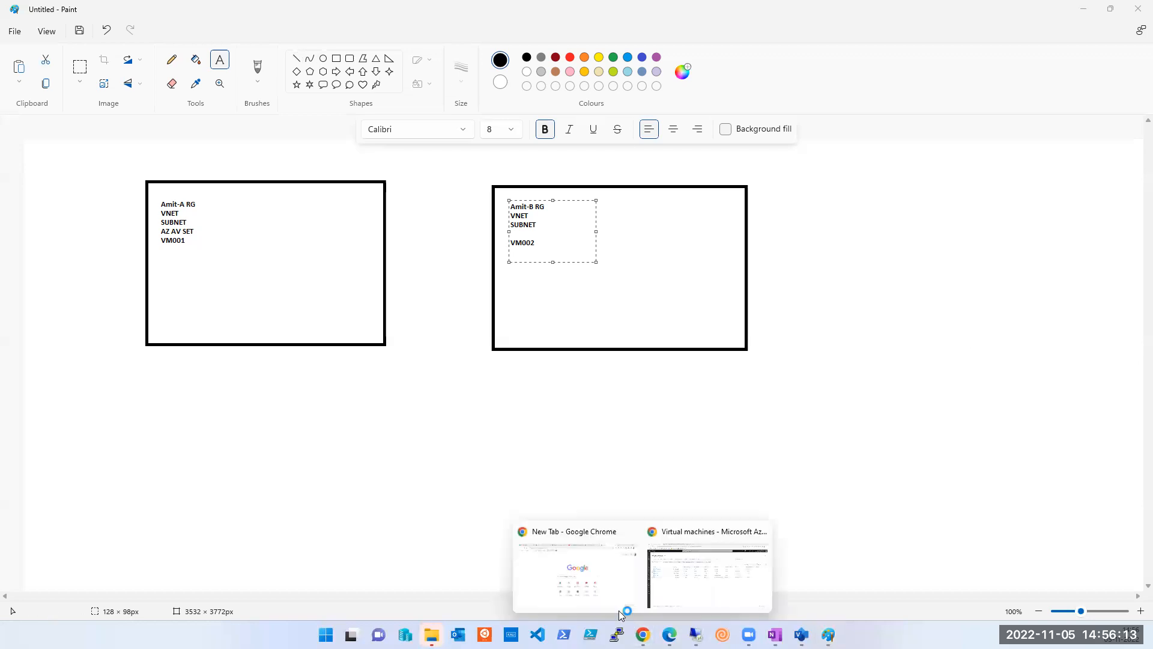
{"action": "left_click", "coordinate": [682, 594]}
{"action": "left_click", "coordinate": [1079, 14]}
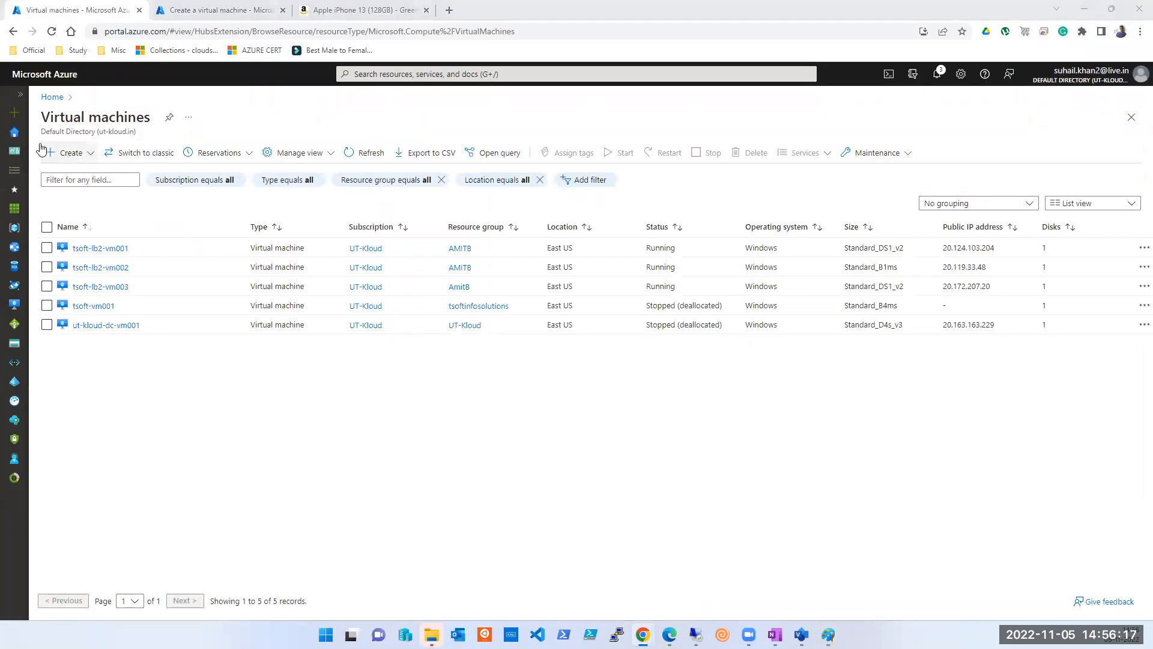
{"action": "left_click", "coordinate": [15, 135]}
{"action": "left_click", "coordinate": [368, 170]}
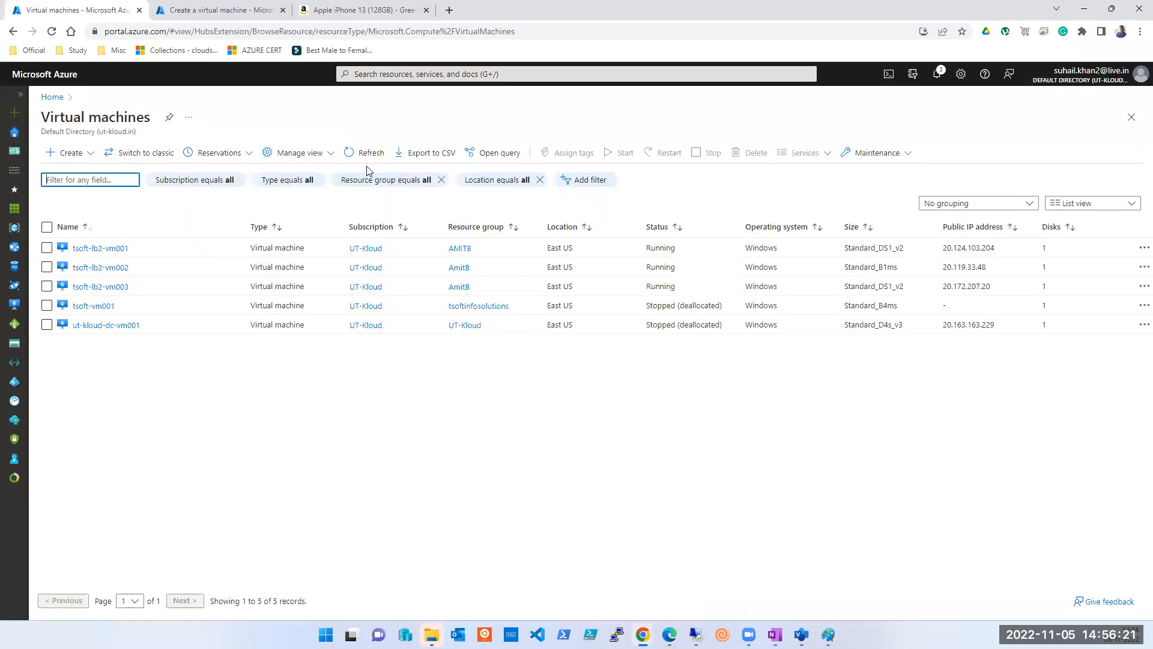
Start creating an Azure virtual machine in the existing resource group ending in "-JUN" and name it XGHNFGHF.
{"action": "left_click", "coordinate": [70, 152]}
{"action": "left_click", "coordinate": [95, 175]}
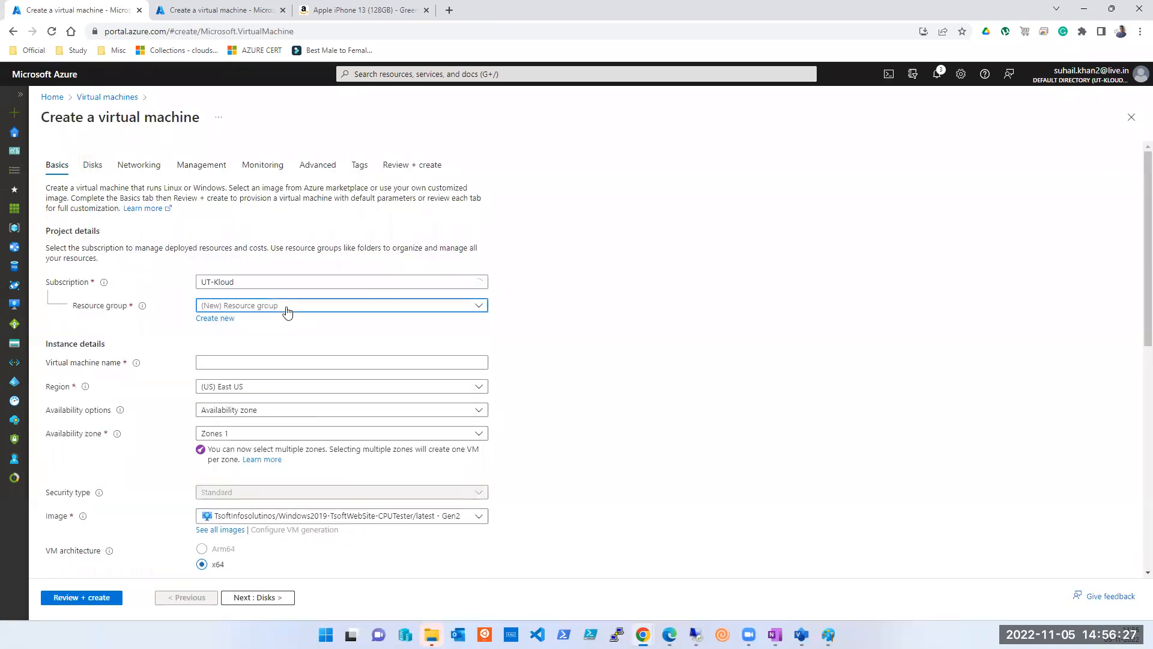
{"action": "left_click", "coordinate": [286, 307]}
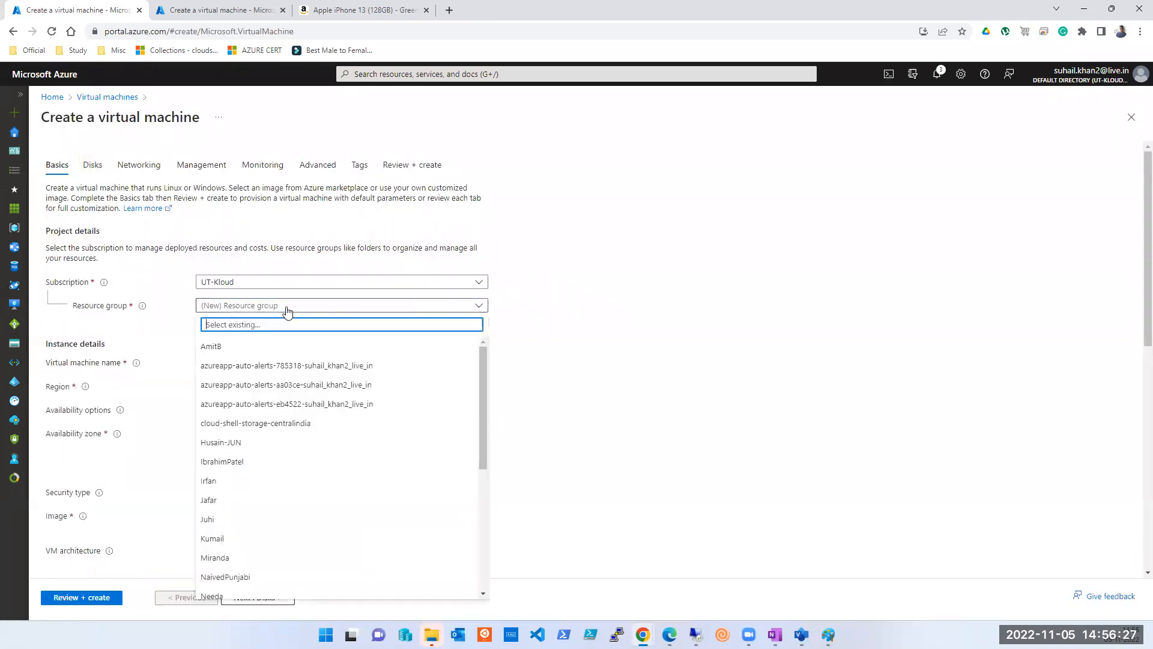
{"action": "left_click", "coordinate": [234, 442]}
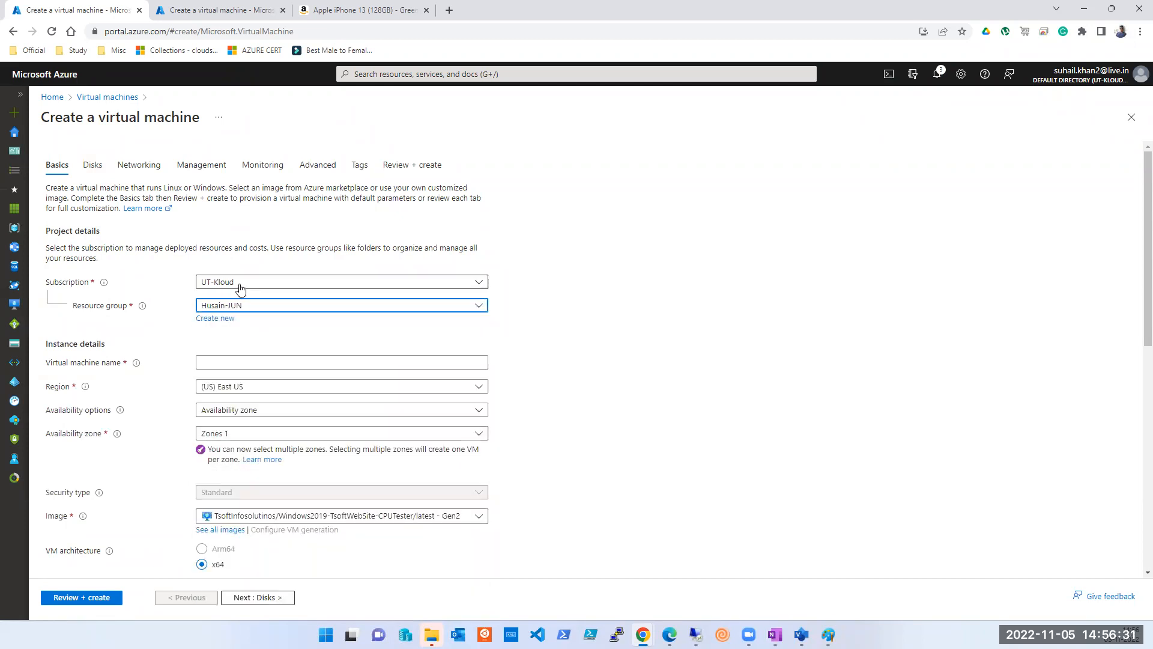
{"action": "left_click", "coordinate": [247, 363]}
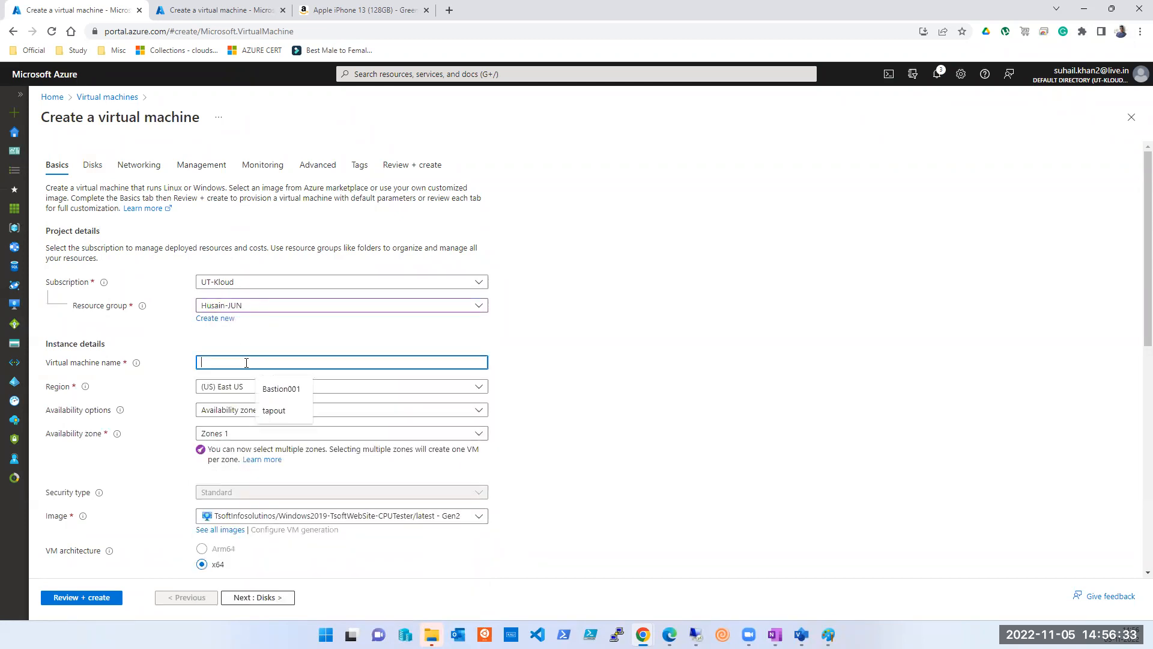
{"action": "type", "text": "XGHNFGHF"}
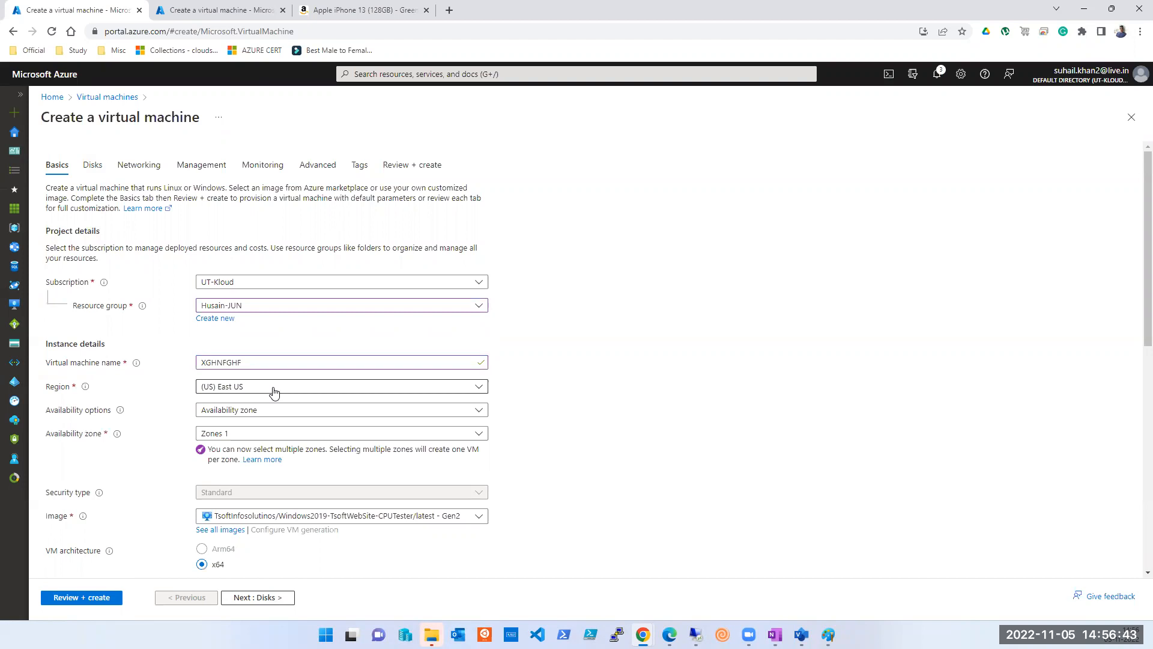
Try (Europe) North Europe as the virtual machine's region, and set the region back to (US) East US.
{"action": "left_click", "coordinate": [274, 392]}
{"action": "left_click", "coordinate": [285, 300]}
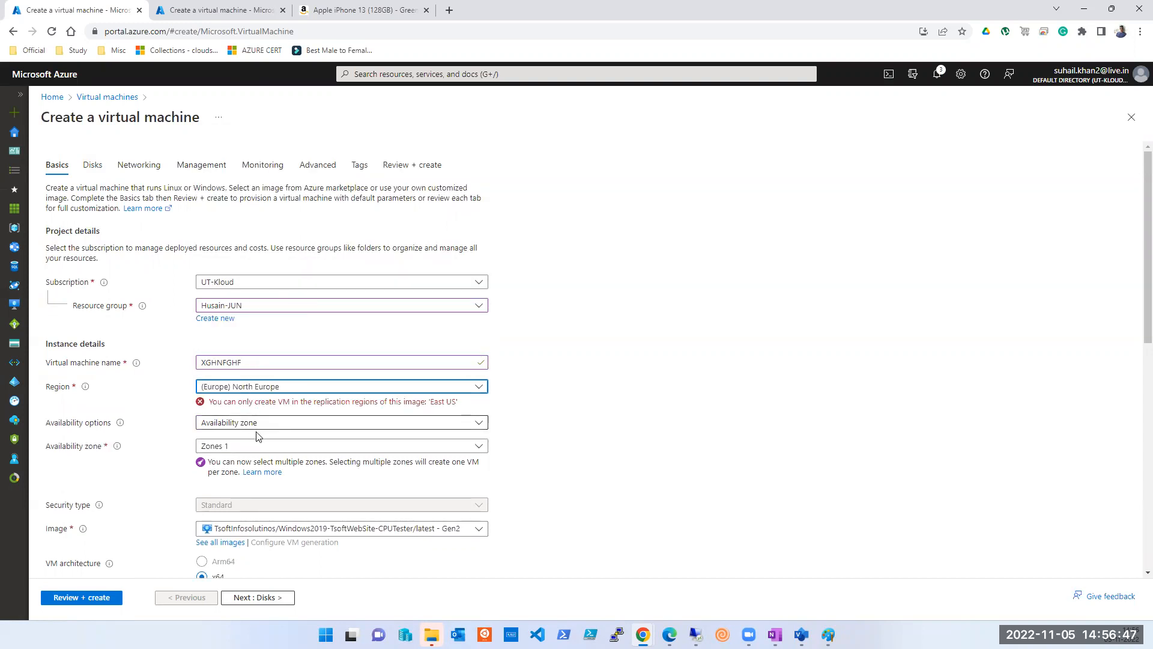
{"action": "left_click", "coordinate": [263, 390]}
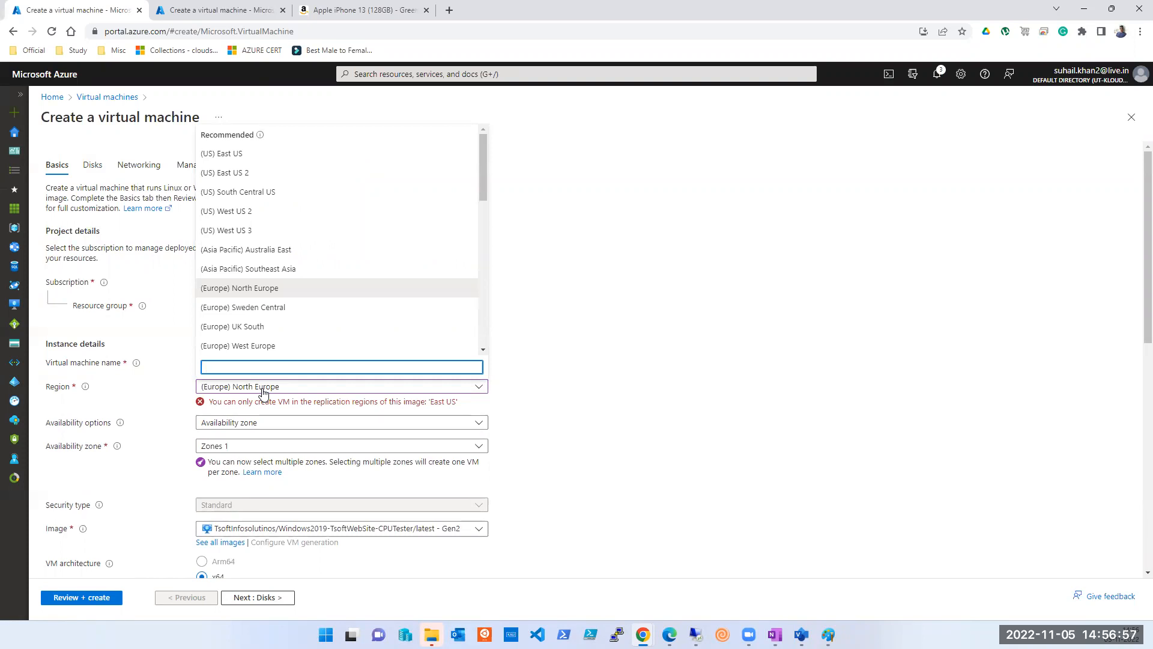
{"action": "left_click", "coordinate": [247, 155]}
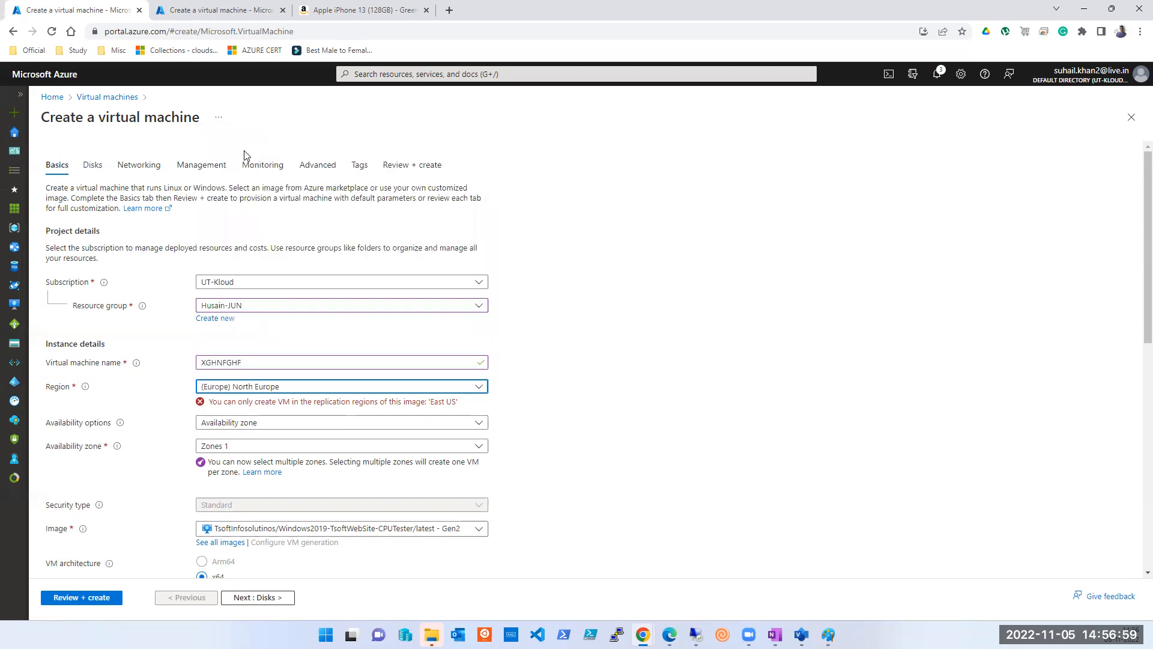
Set the availability options to Availability set and check which availability sets the chosen resource group offers.
{"action": "left_click", "coordinate": [274, 413]}
{"action": "left_click", "coordinate": [248, 513]}
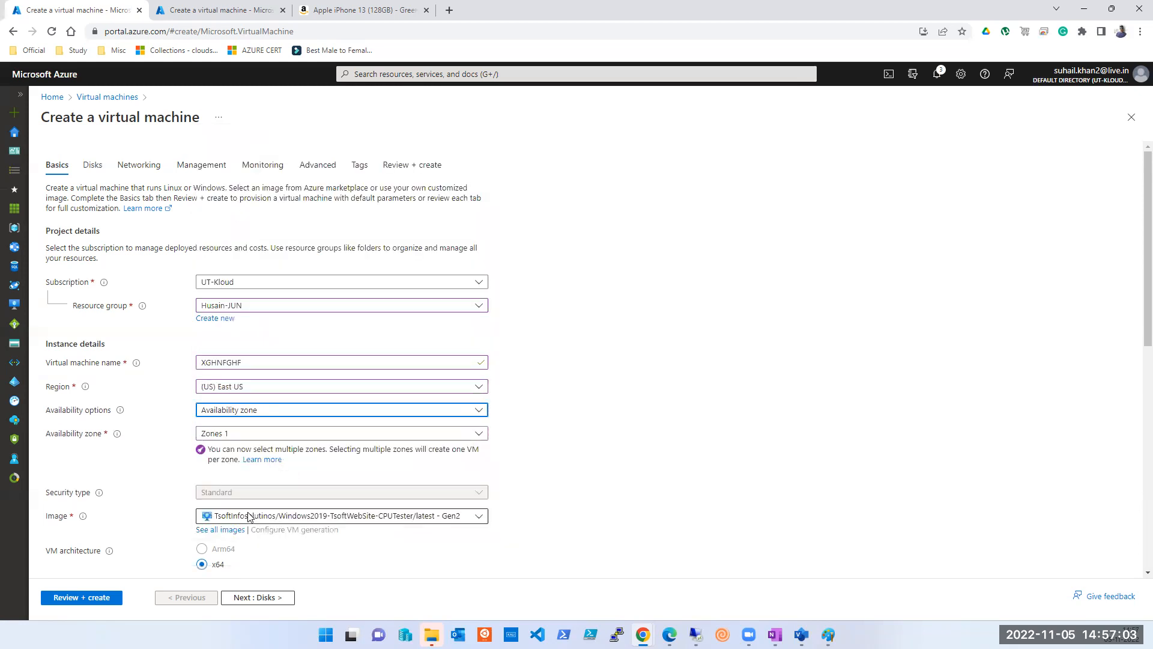
{"action": "scroll", "coordinate": [667, 428], "scroll_direction": "down", "scroll_amount": 2}
{"action": "left_click", "coordinate": [444, 375]}
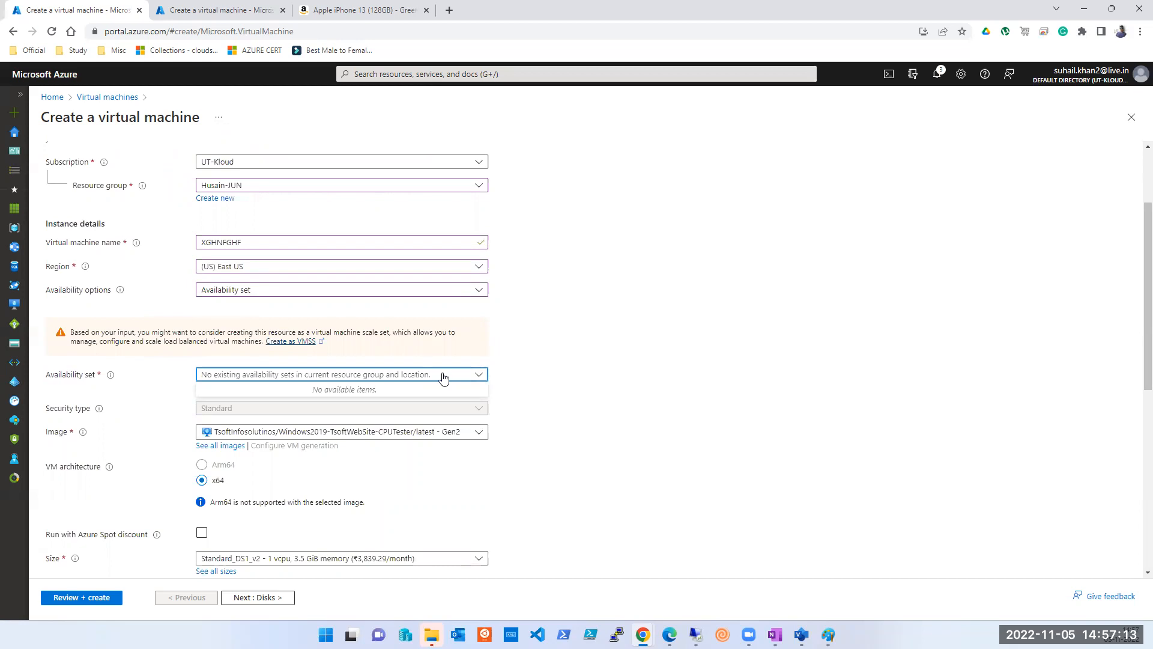
{"action": "left_click", "coordinate": [141, 385]}
{"action": "mouse_move", "coordinate": [111, 376]}
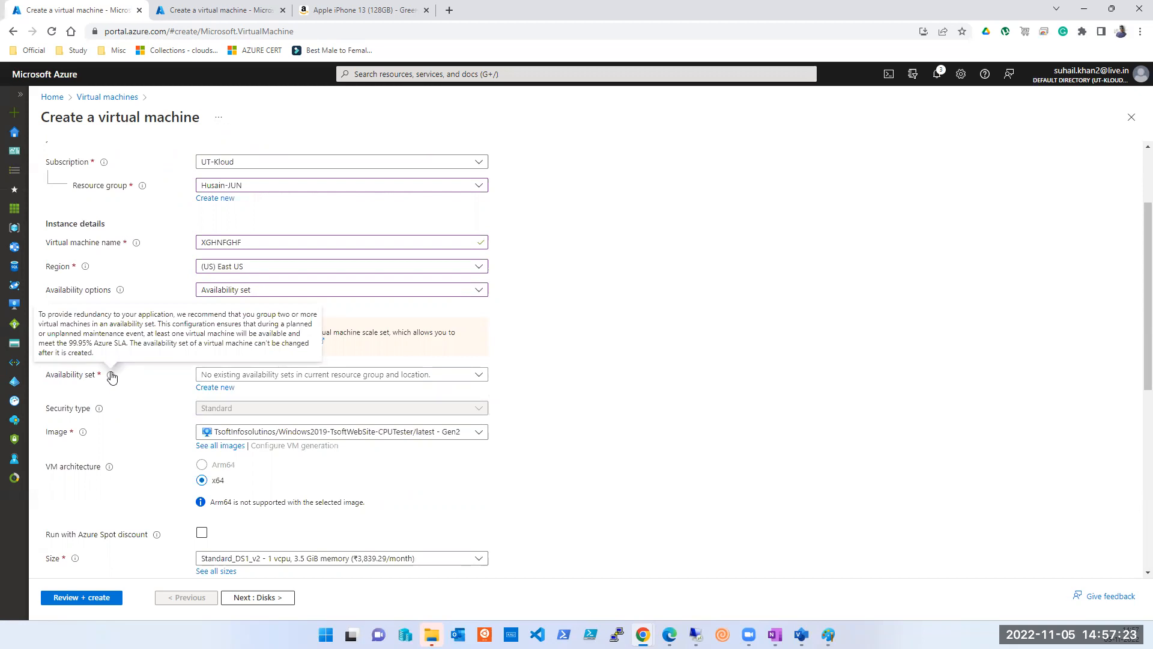
{"action": "left_click", "coordinate": [373, 378]}
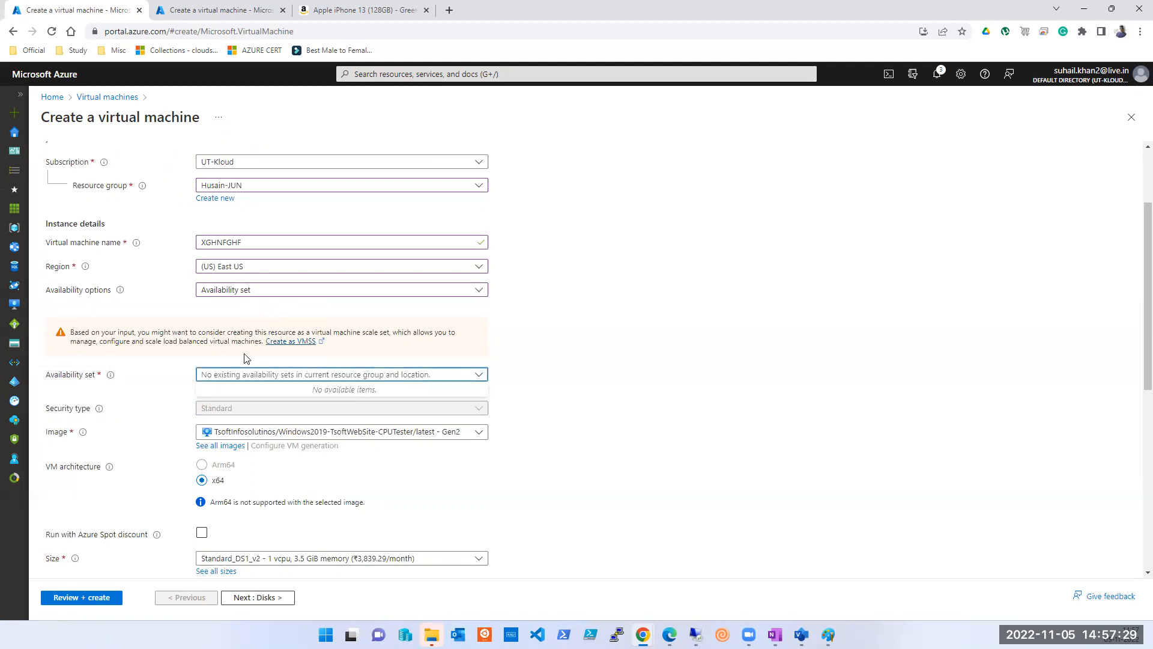
Set the availability options to No infrastructure redundancy required and continue to the disk settings.
{"action": "left_click", "coordinate": [239, 295]}
{"action": "left_click", "coordinate": [239, 303]}
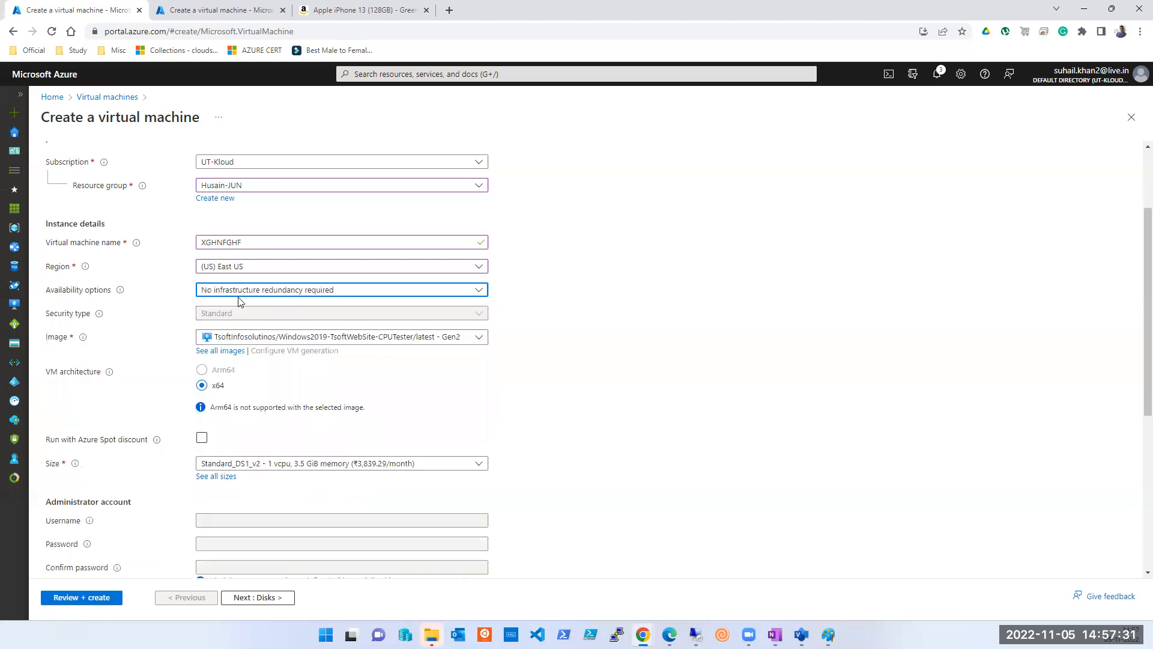
{"action": "scroll", "coordinate": [245, 481], "scroll_direction": "down", "scroll_amount": 3}
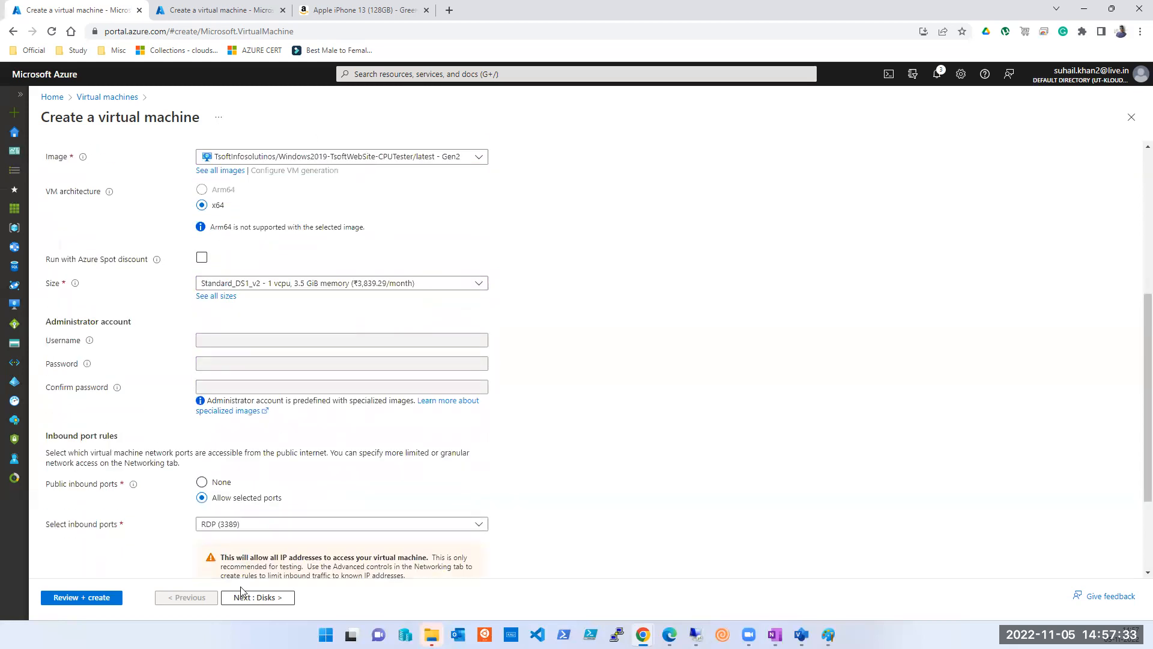
{"action": "left_click", "coordinate": [260, 601]}
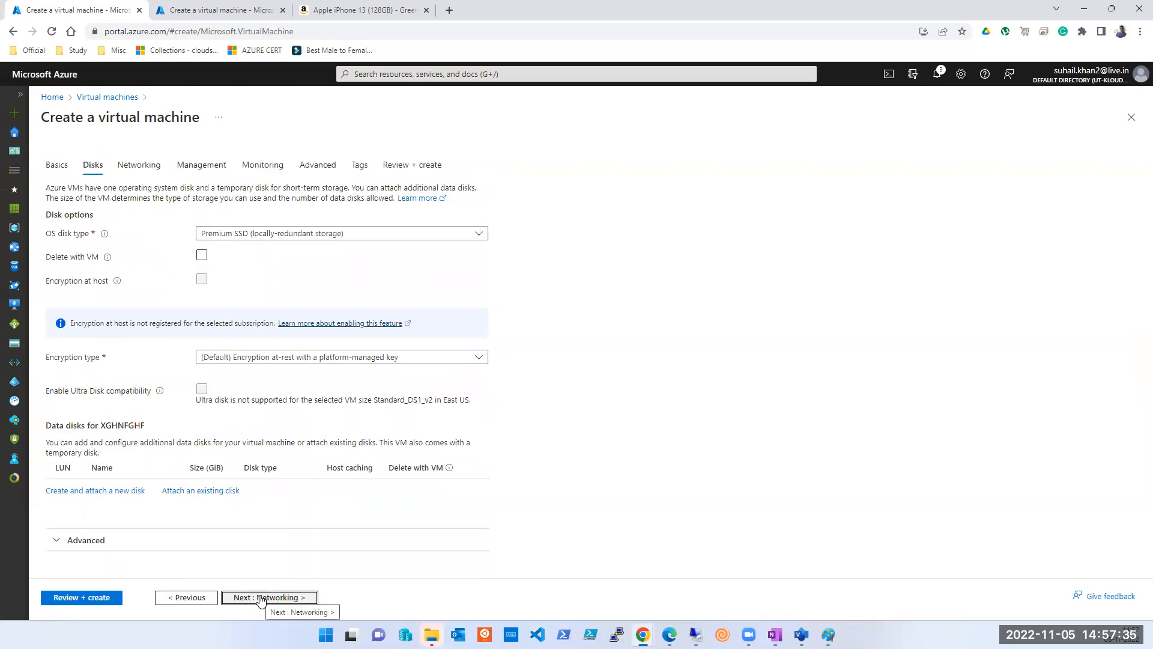
Continue to the networking settings and check which virtual networks can be chosen for the virtual machine.
{"action": "left_click", "coordinate": [260, 600]}
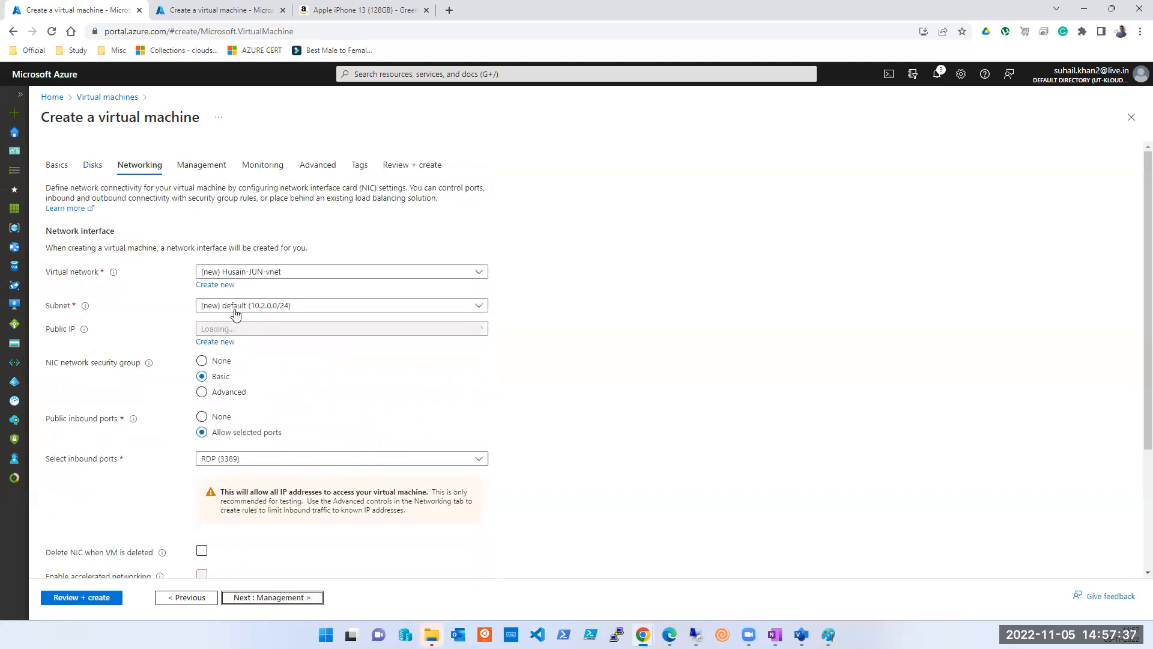
{"action": "left_click", "coordinate": [304, 273]}
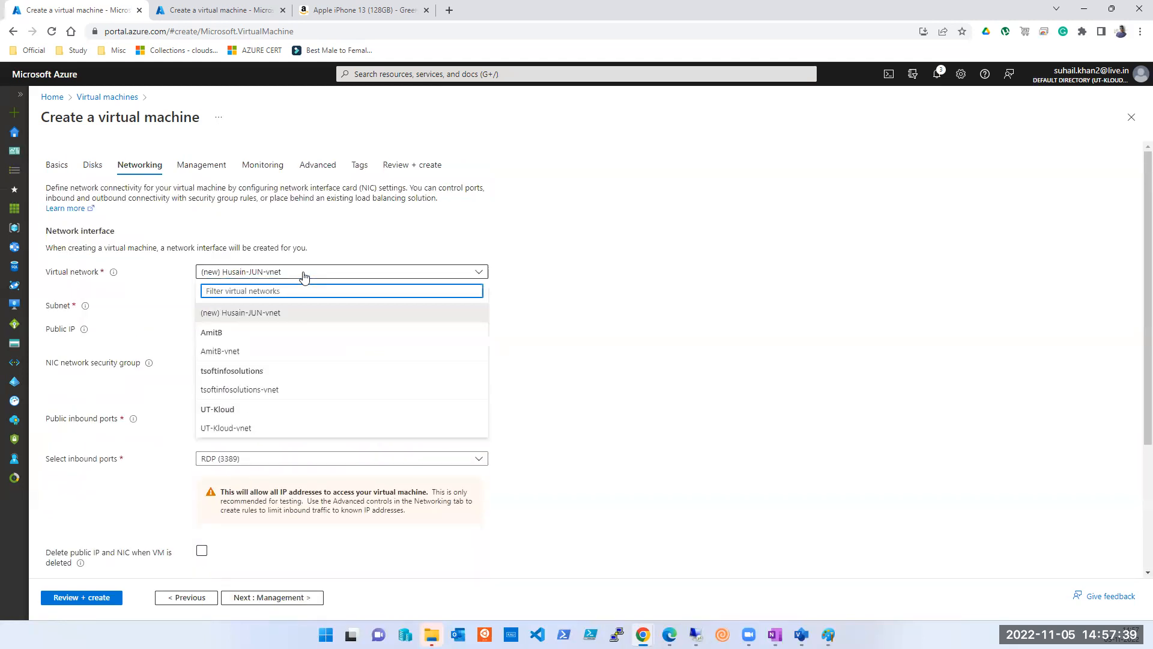
{"action": "left_click", "coordinate": [303, 273]}
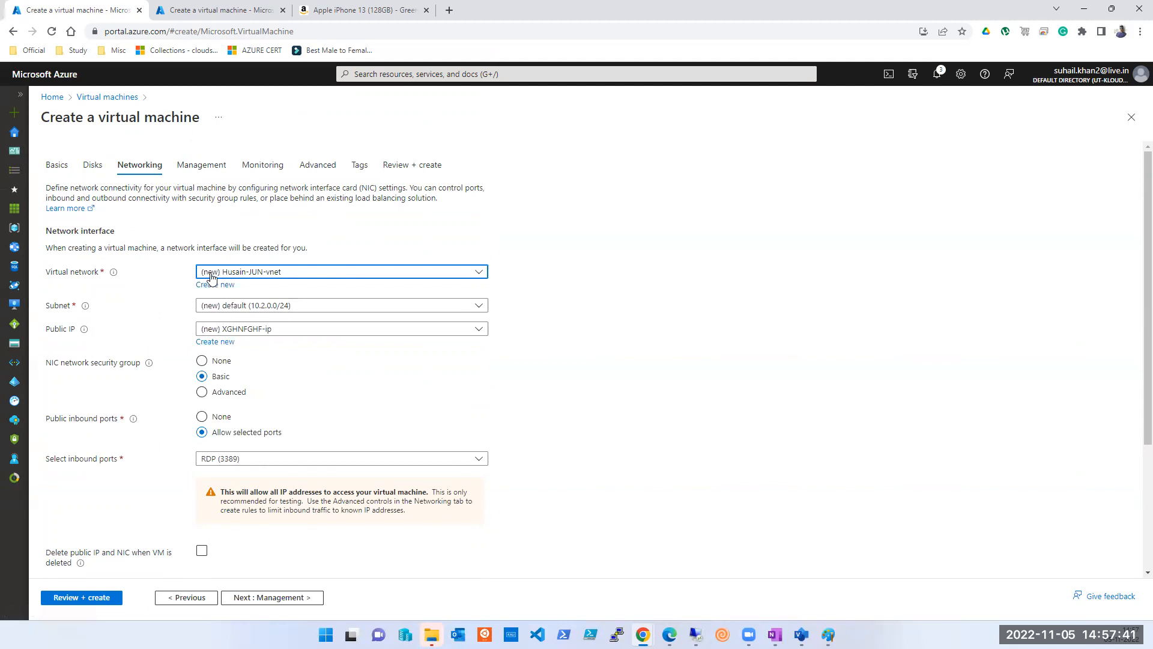
Try the first existing virtual network in the list for the virtual machine, with its default (10.1.0.0/24) subnet.
{"action": "left_click", "coordinate": [340, 274]}
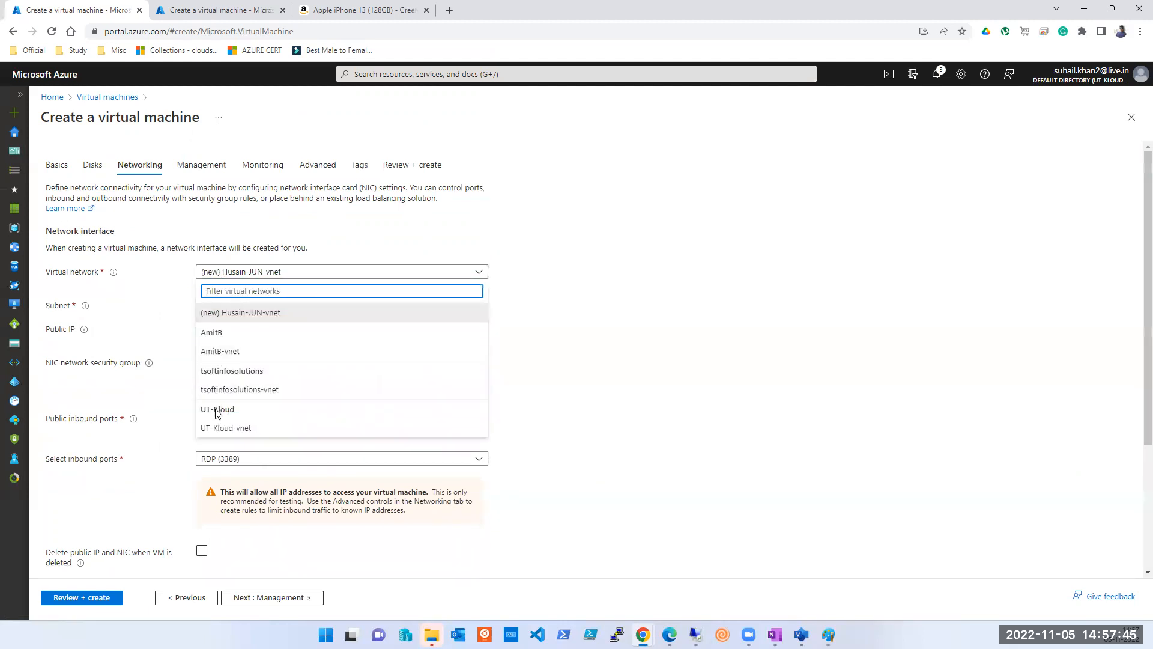
{"action": "left_click", "coordinate": [224, 351]}
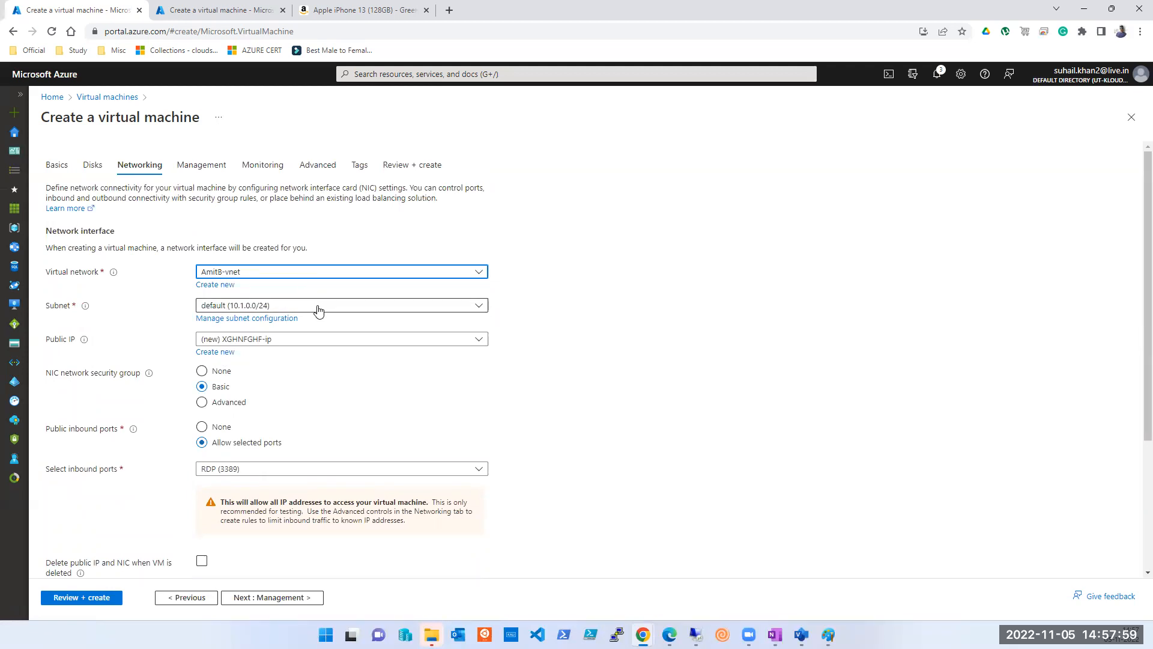
{"action": "left_click", "coordinate": [315, 306]}
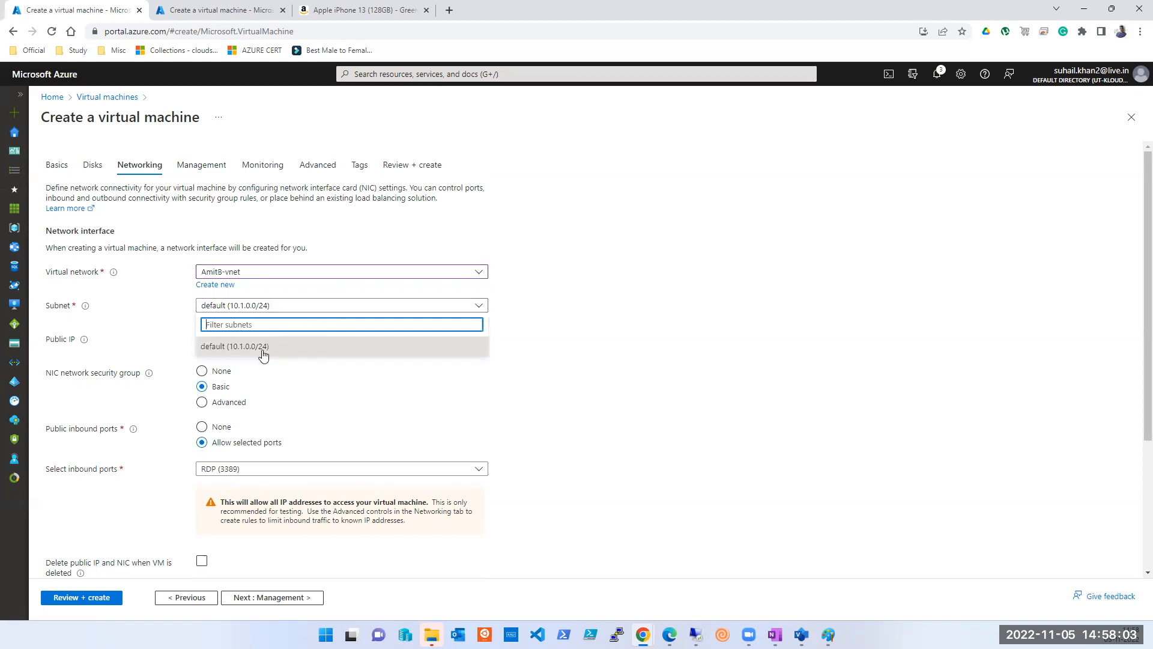
{"action": "left_click", "coordinate": [243, 350]}
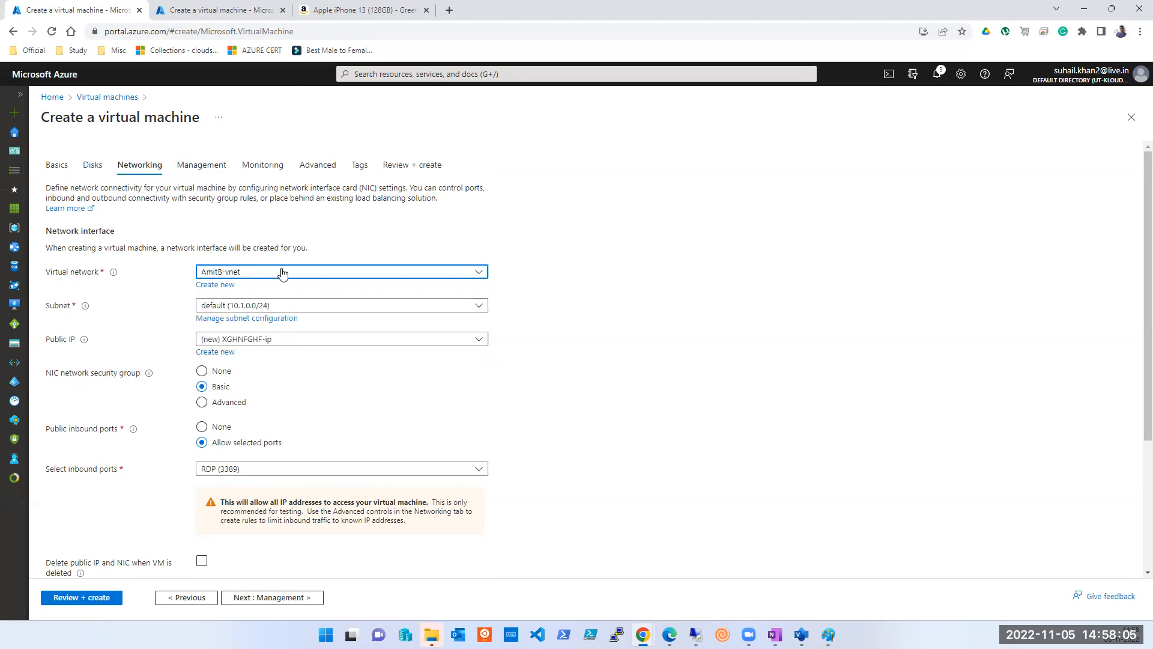
Set the virtual network to tsoftinfosolutions-vnet, try subnet ProdSubnet002 (172.31.1.0/24), and choose PublicSubnet001 (172.31.3.0/24).
{"action": "left_click", "coordinate": [279, 271]}
{"action": "left_click", "coordinate": [236, 390]}
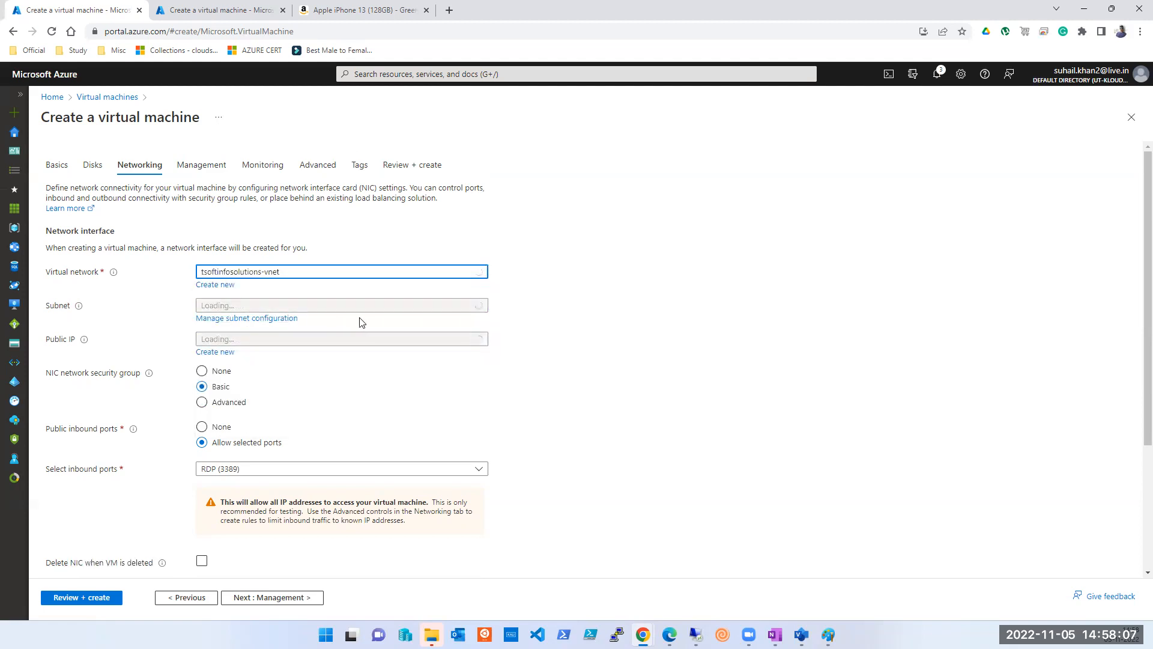
{"action": "left_click", "coordinate": [370, 306]}
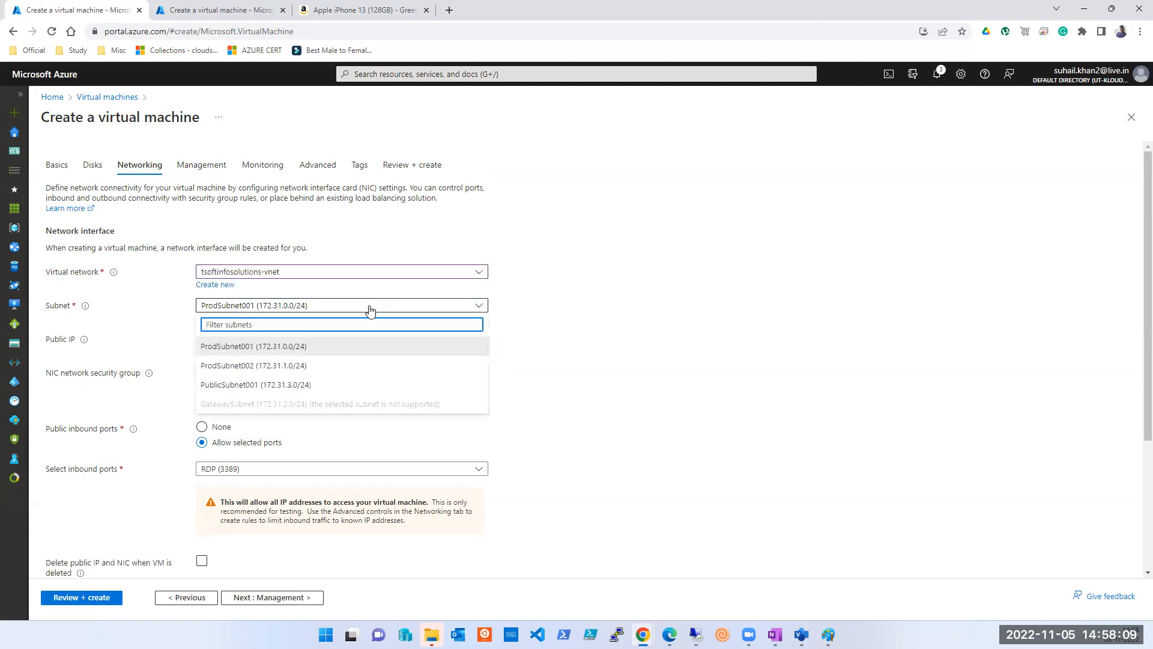
{"action": "left_click", "coordinate": [251, 364]}
{"action": "left_click", "coordinate": [288, 307]}
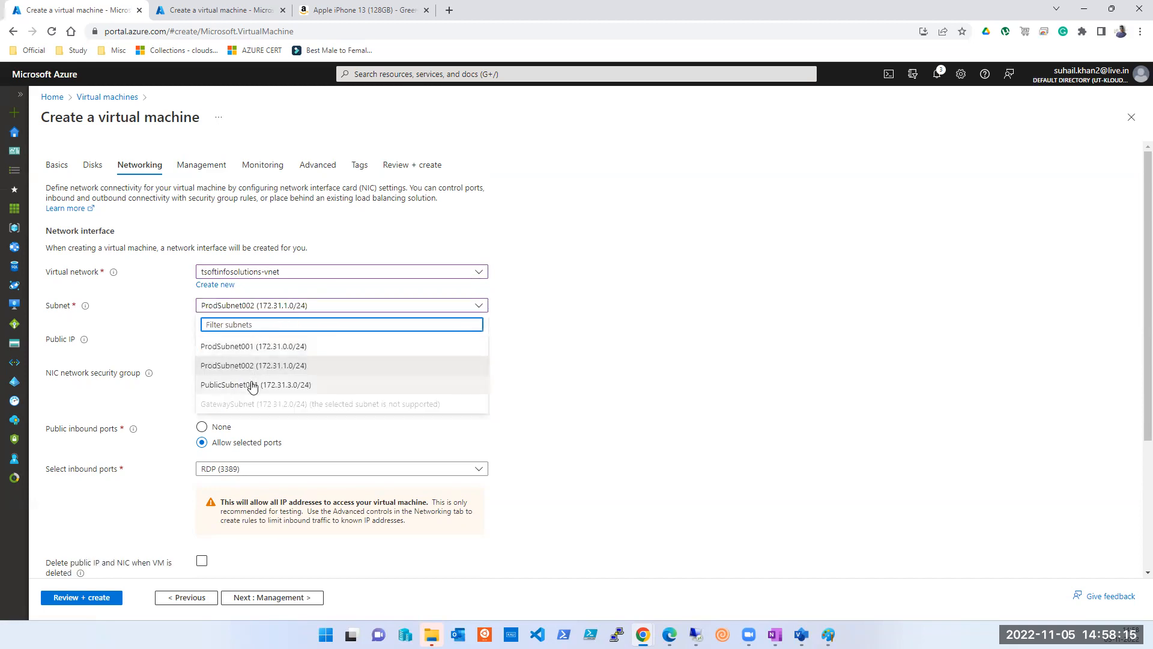
{"action": "left_click", "coordinate": [252, 386]}
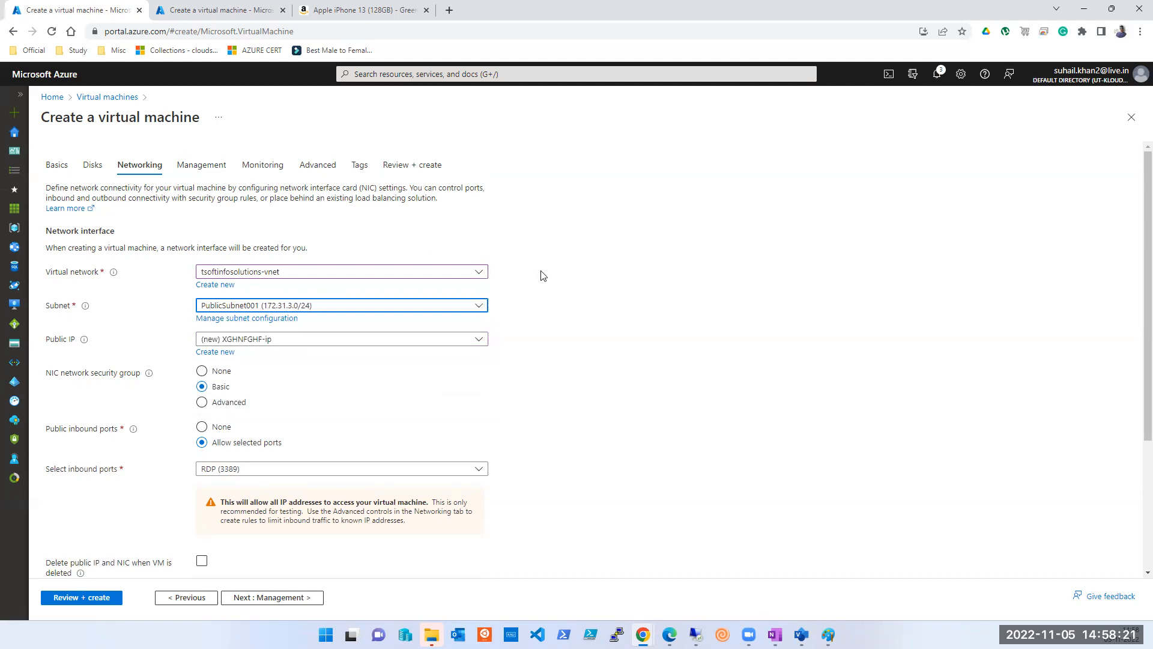
Discard the virtual machine form and open the Load balancers service.
{"action": "left_click", "coordinate": [1131, 118]}
{"action": "left_click", "coordinate": [634, 97]}
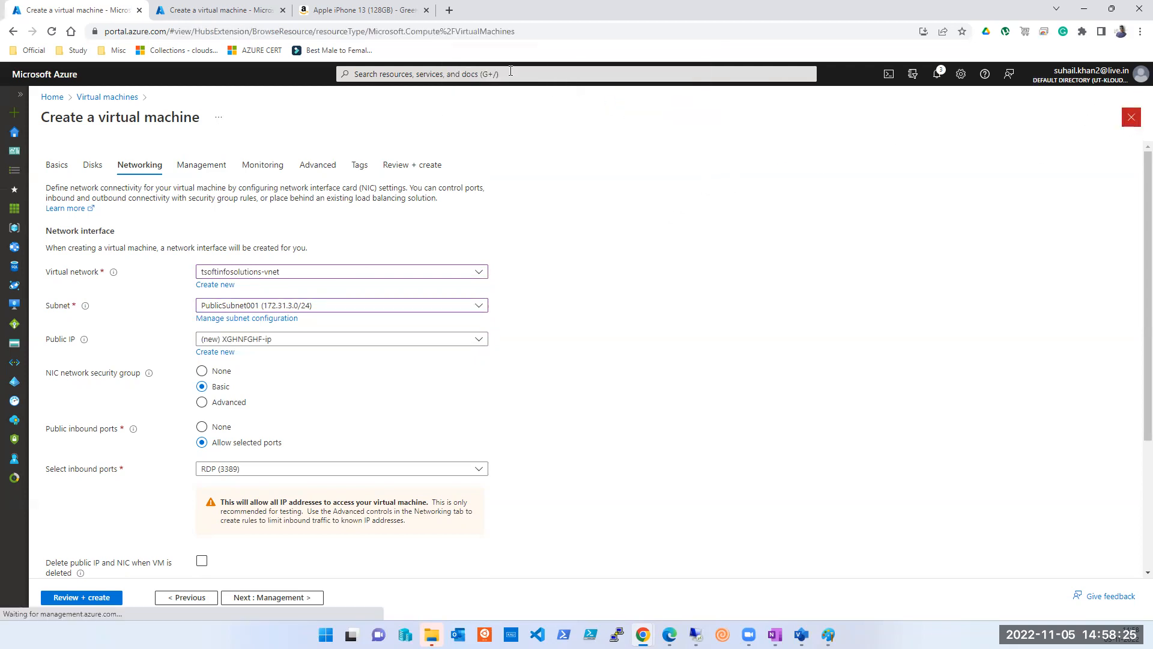
{"action": "left_click", "coordinate": [489, 72]}
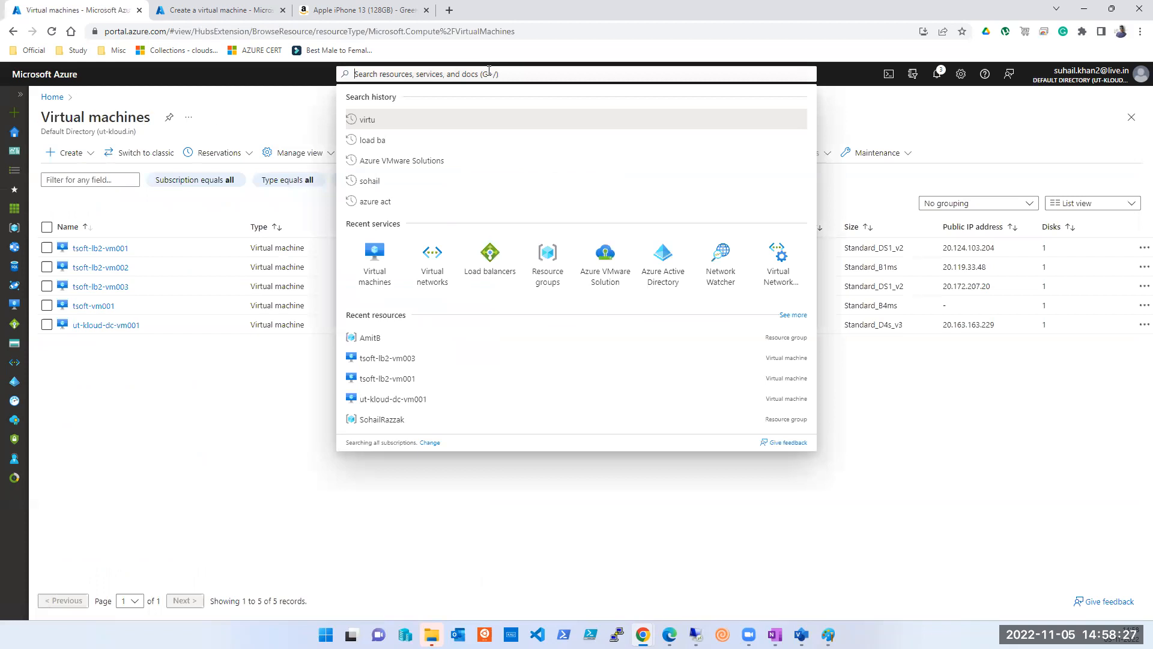
{"action": "left_click", "coordinate": [489, 257]}
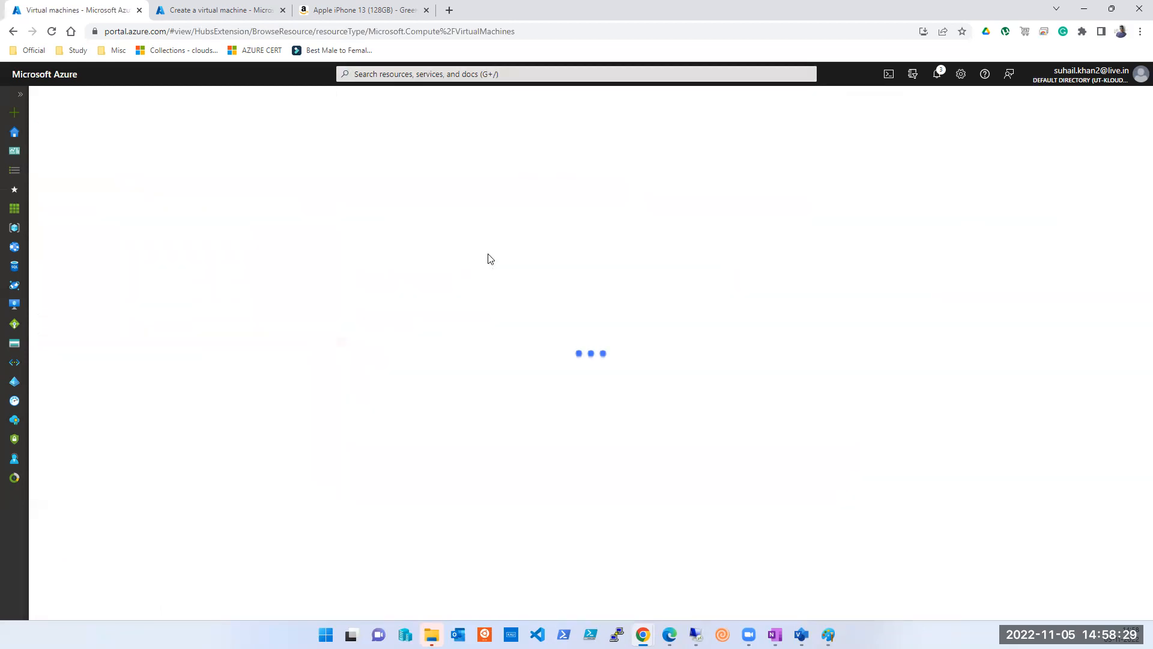
{"action": "left_click", "coordinate": [492, 74]}
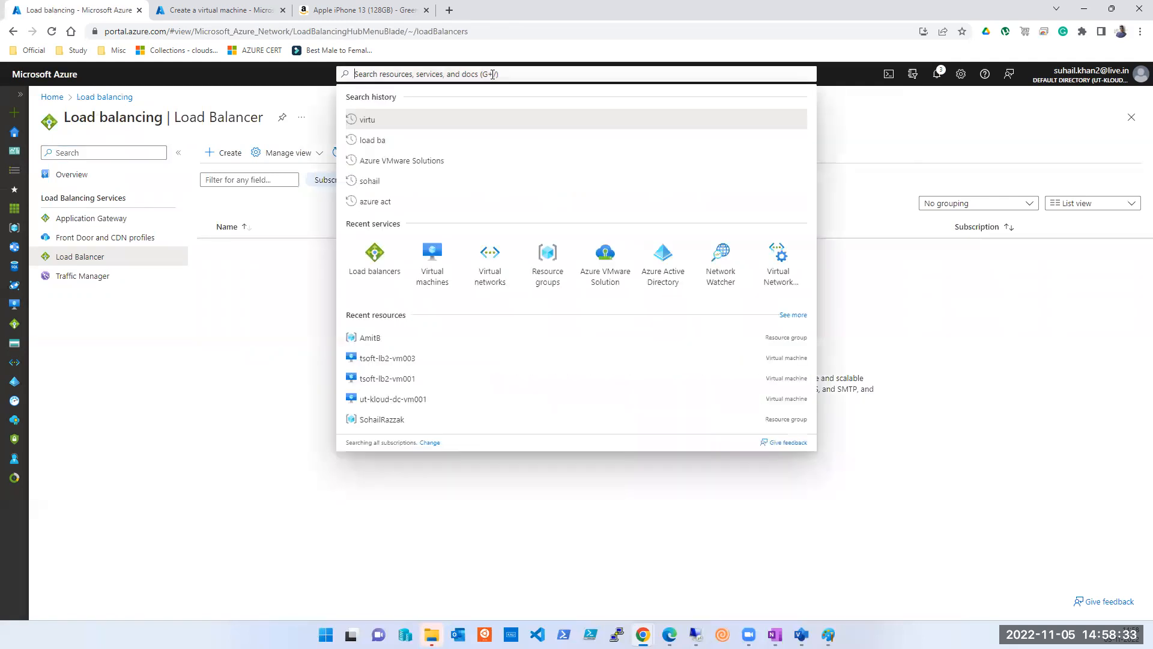
{"action": "left_click", "coordinate": [96, 446]}
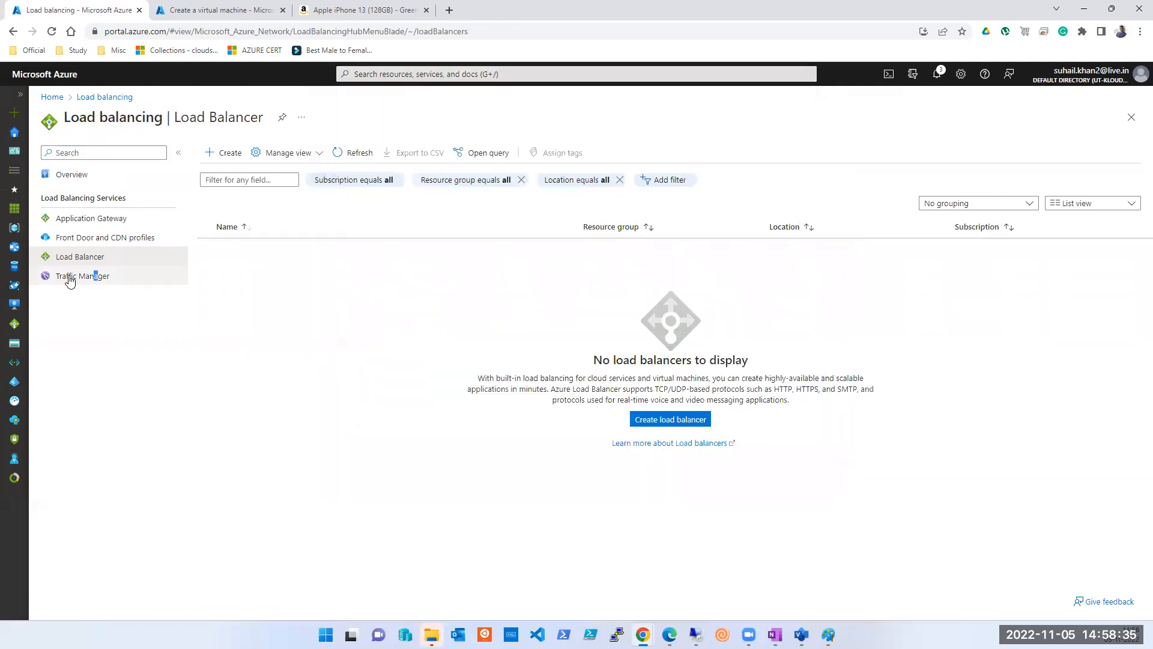
Start a new load balancer with the UT-Kloud subscription and the student's resource group listed just below Jafar's position, in East US.
{"action": "left_click", "coordinate": [646, 422]}
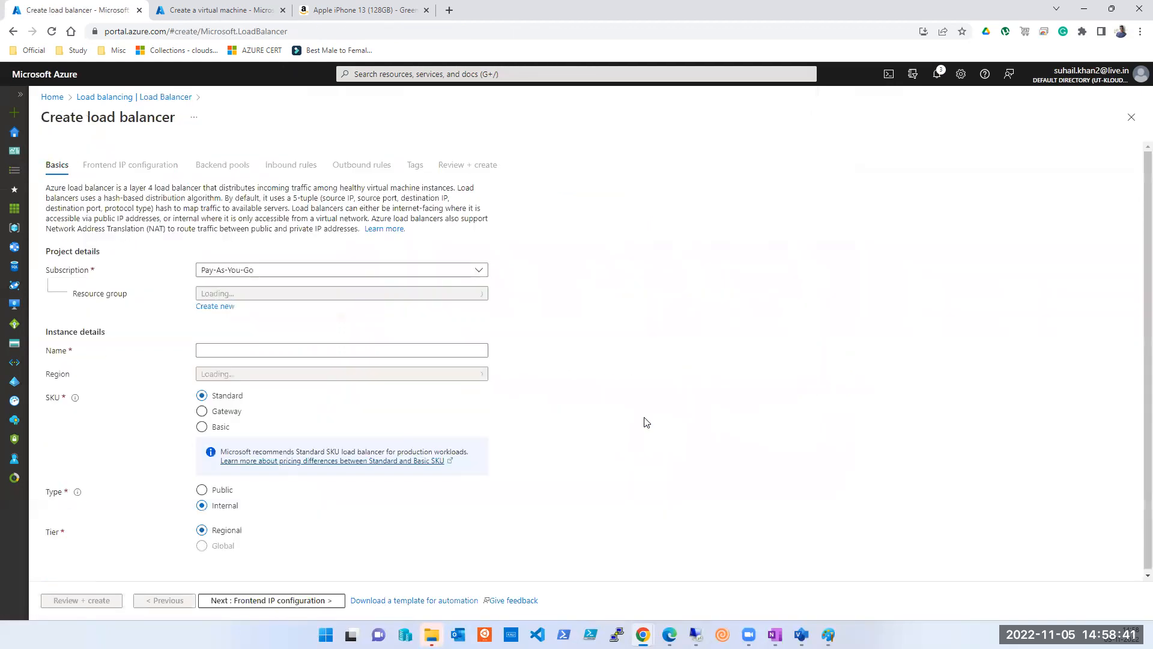
{"action": "left_click", "coordinate": [246, 272]}
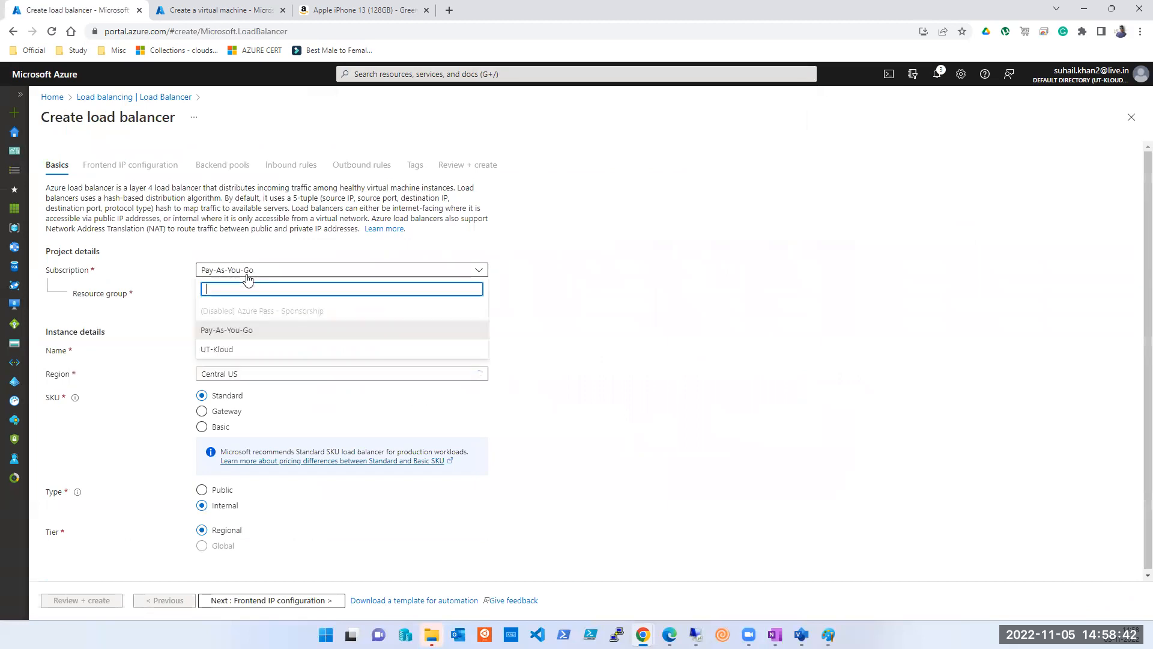
{"action": "left_click", "coordinate": [229, 351]}
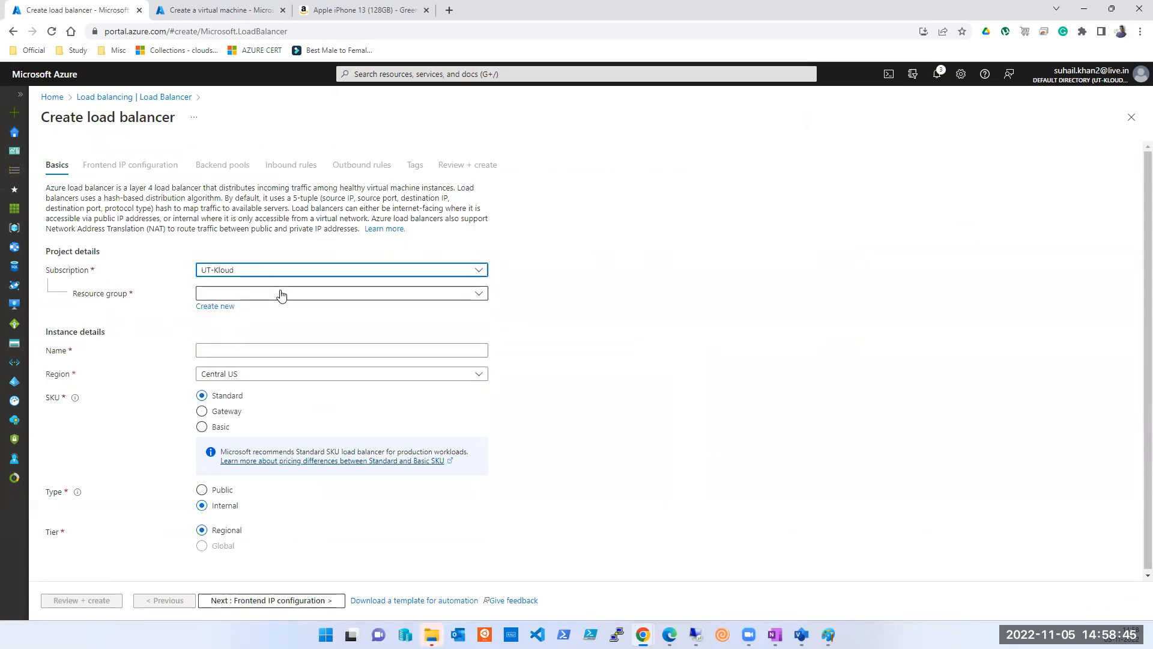
{"action": "left_click", "coordinate": [281, 294]}
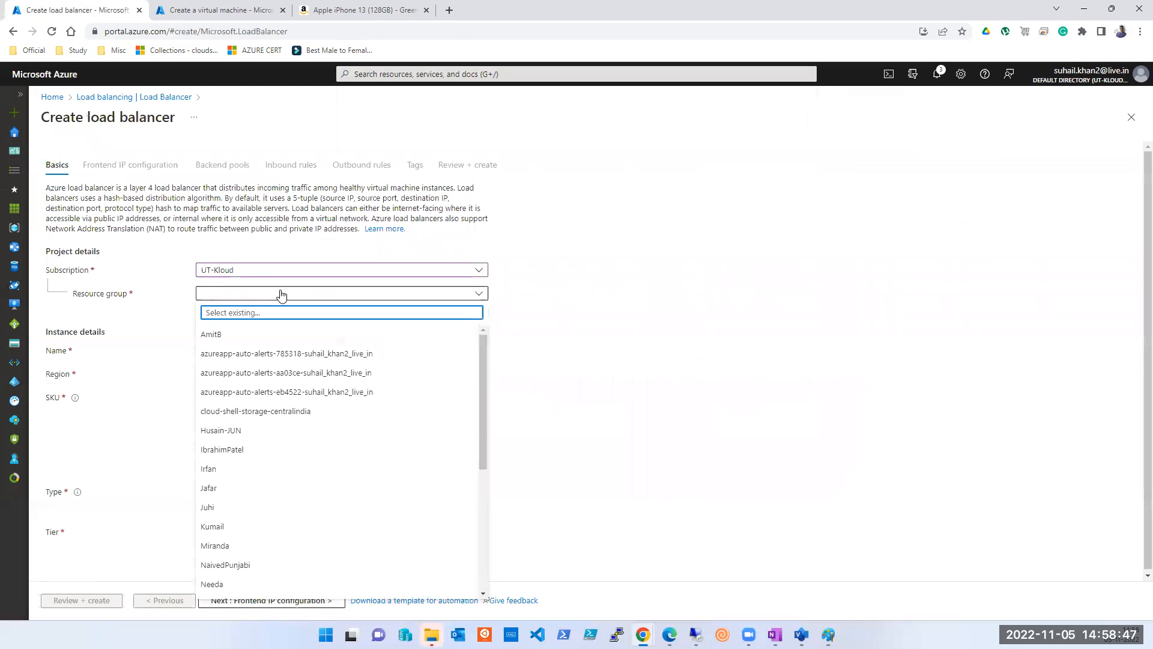
{"action": "left_click", "coordinate": [227, 512]}
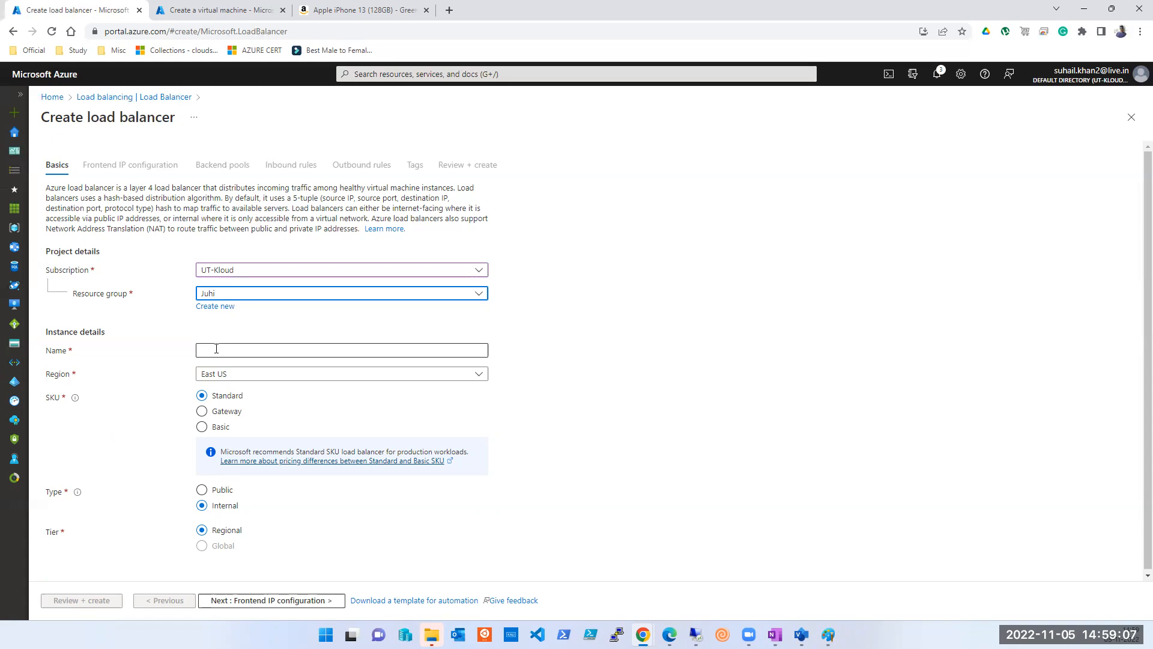
Name the load balancer TSOFTLB followed by the chosen resource group's name in capital letters.
{"action": "left_click", "coordinate": [216, 349]}
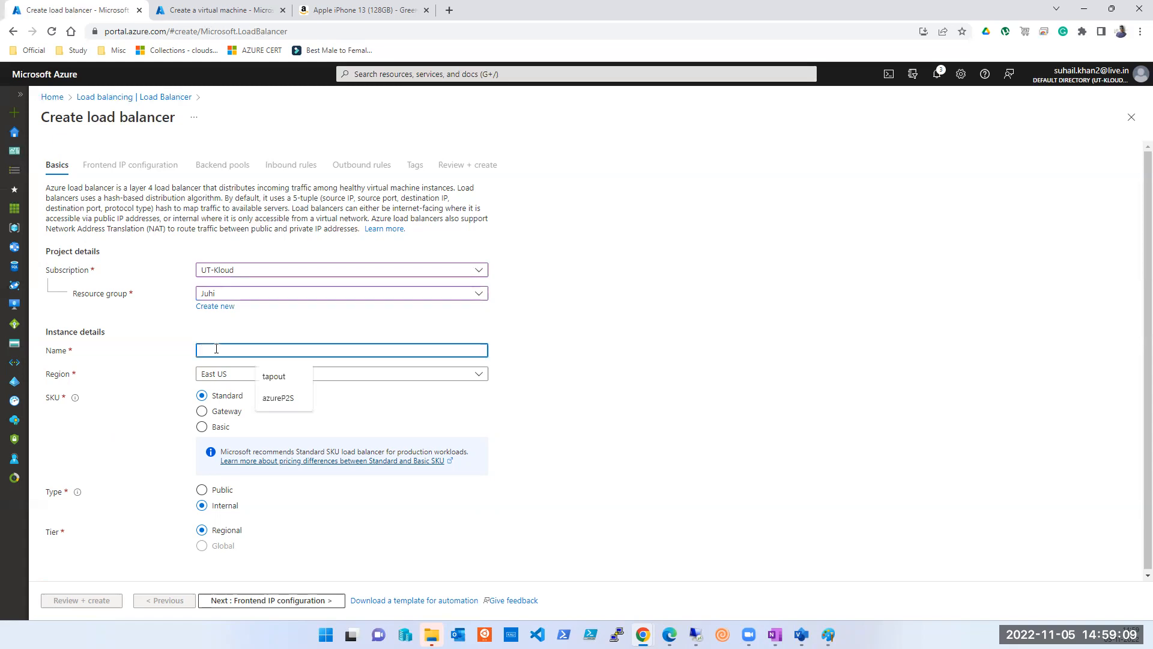
{"action": "type", "text": "lk"}
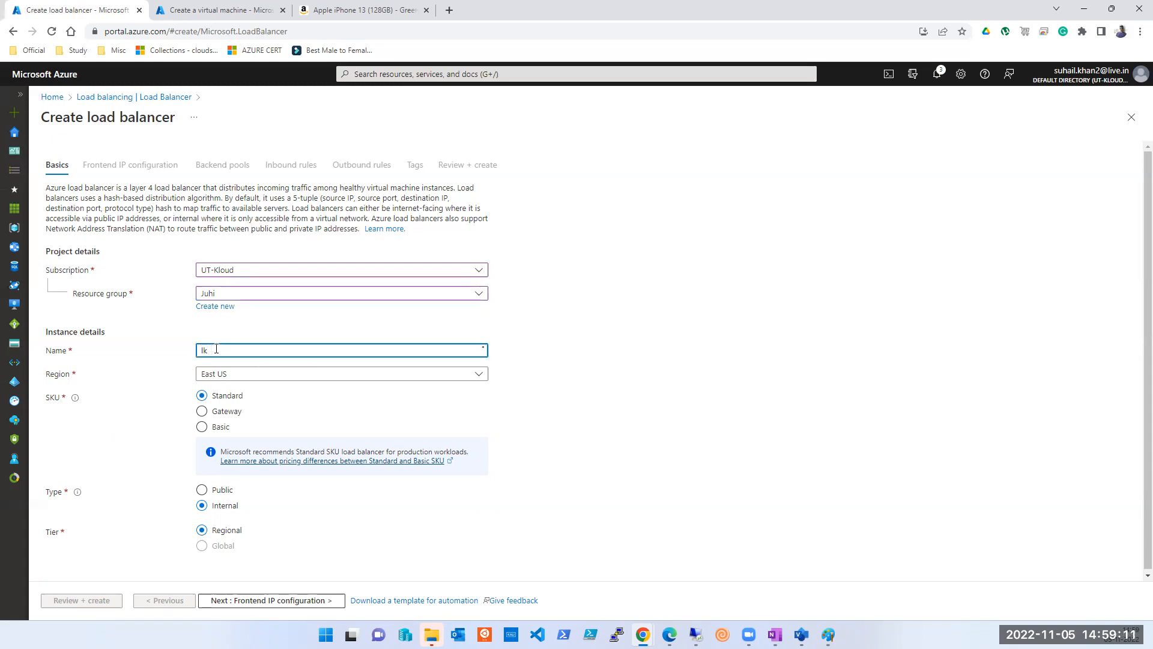
{"action": "type", "text": "TSOITLBJUHI"}
{"action": "double_click", "coordinate": [216, 349]}
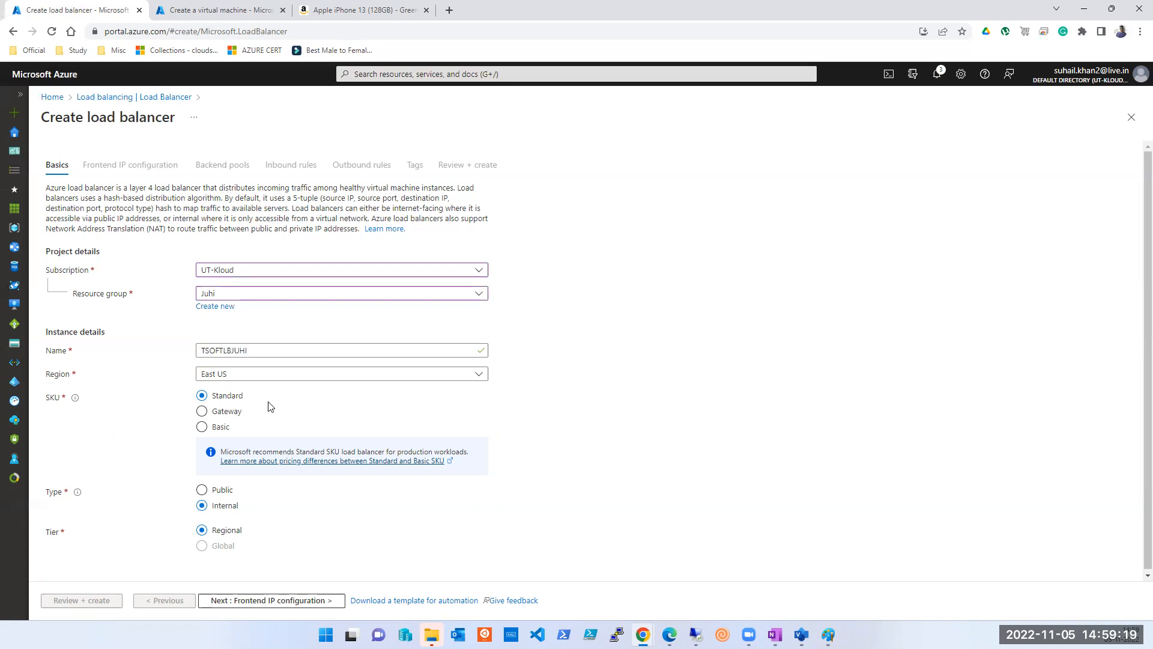
Keep the load balancer's region at East US, set its type to Public, and continue to the frontend IP configuration.
{"action": "left_click", "coordinate": [250, 383]}
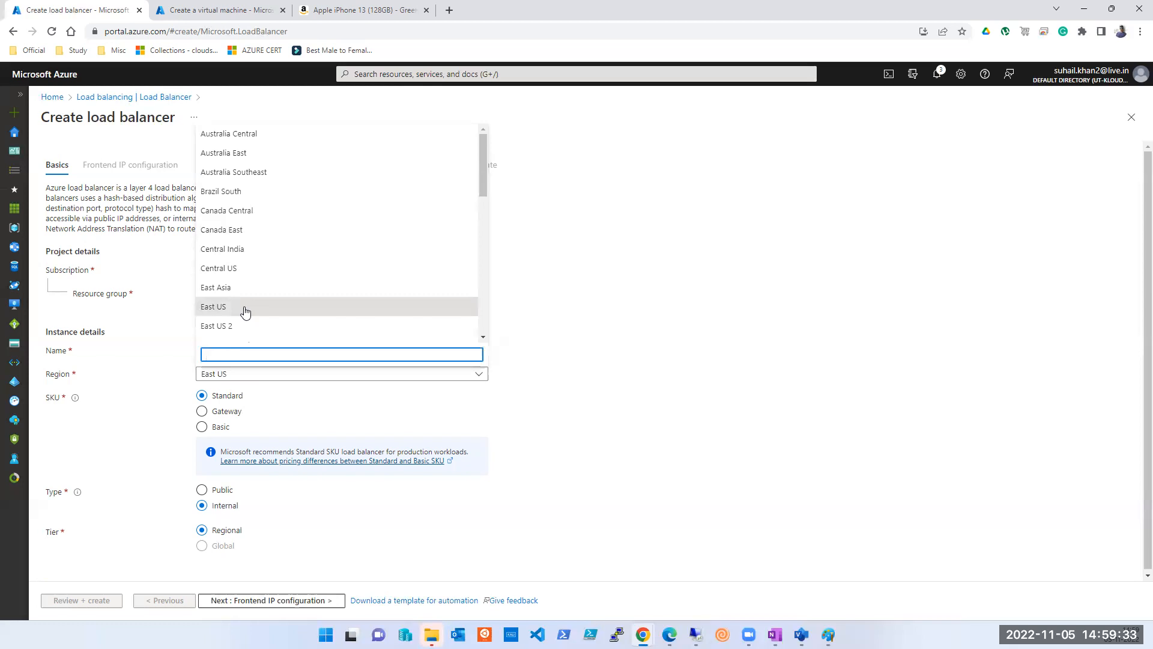
{"action": "left_click", "coordinate": [879, 474]}
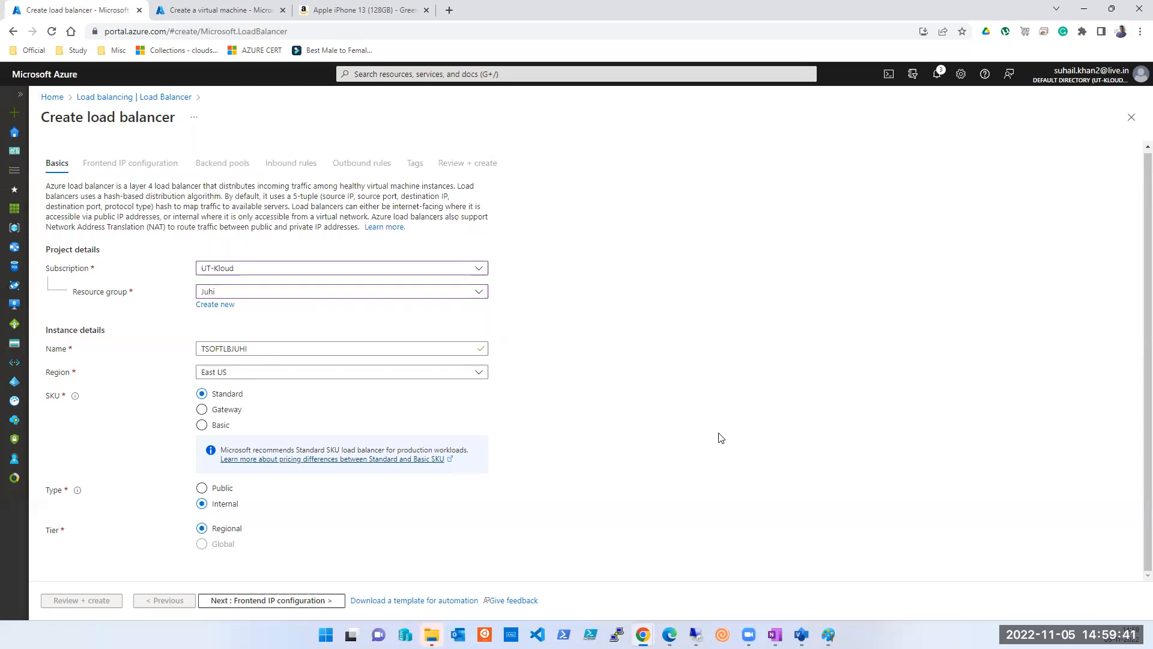
{"action": "left_click", "coordinate": [202, 489]}
{"action": "left_click", "coordinate": [239, 601]}
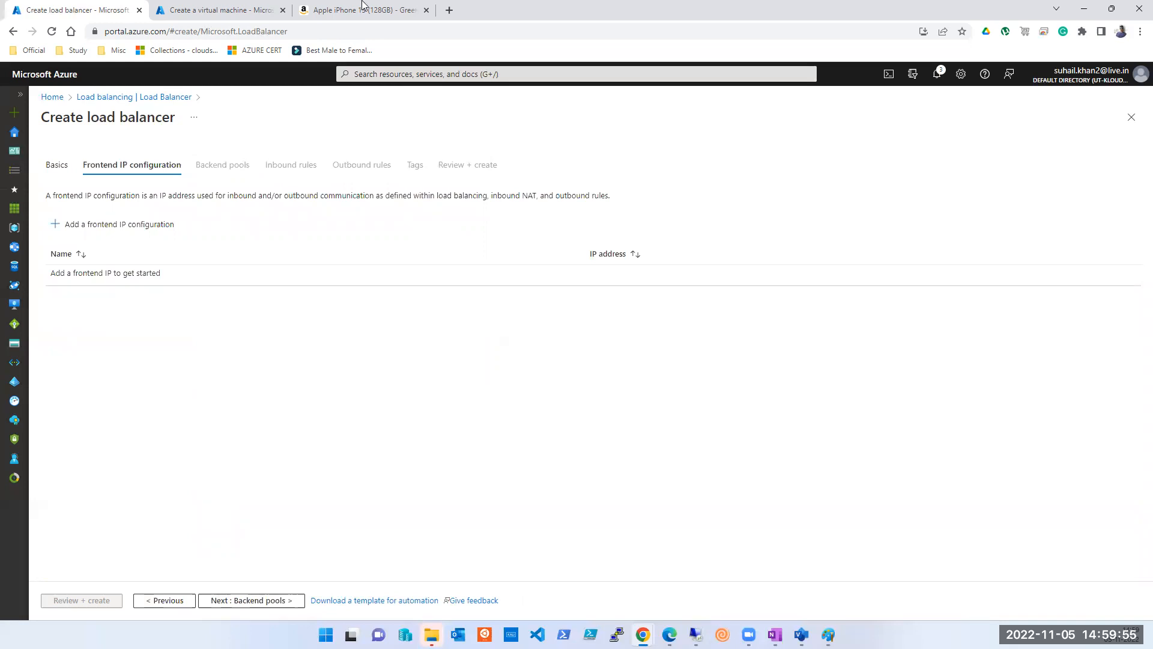
Start a frontend IP configuration for the load balancer and name it WEBSITEPIP.
{"action": "left_click", "coordinate": [240, 600]}
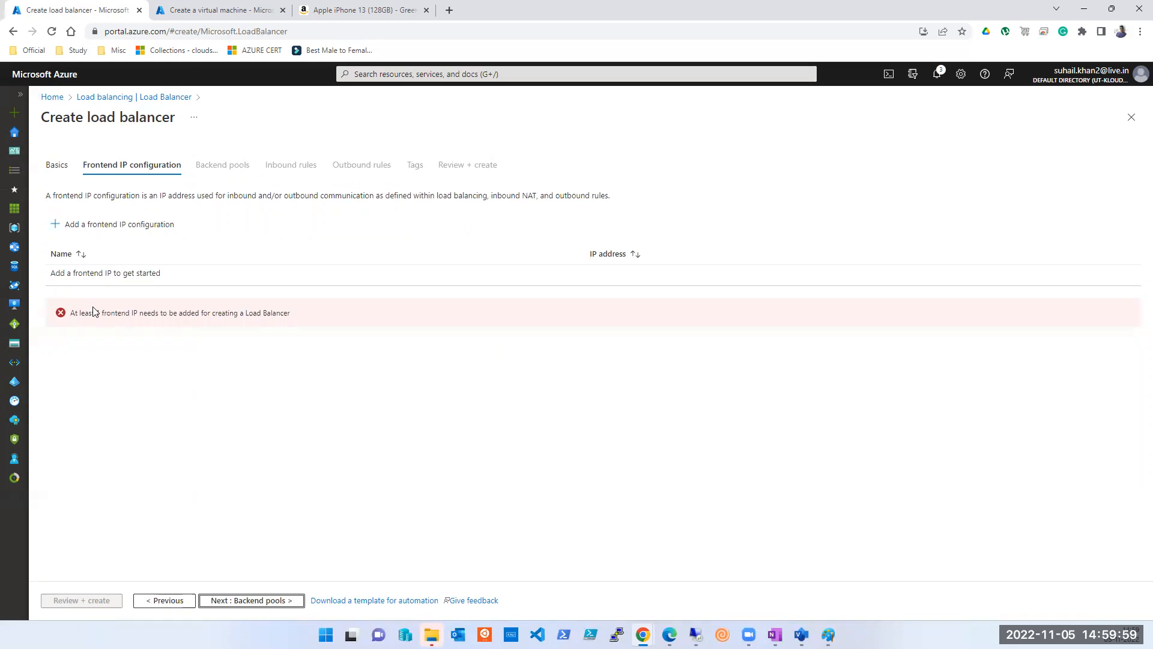
{"action": "left_click", "coordinate": [73, 237]}
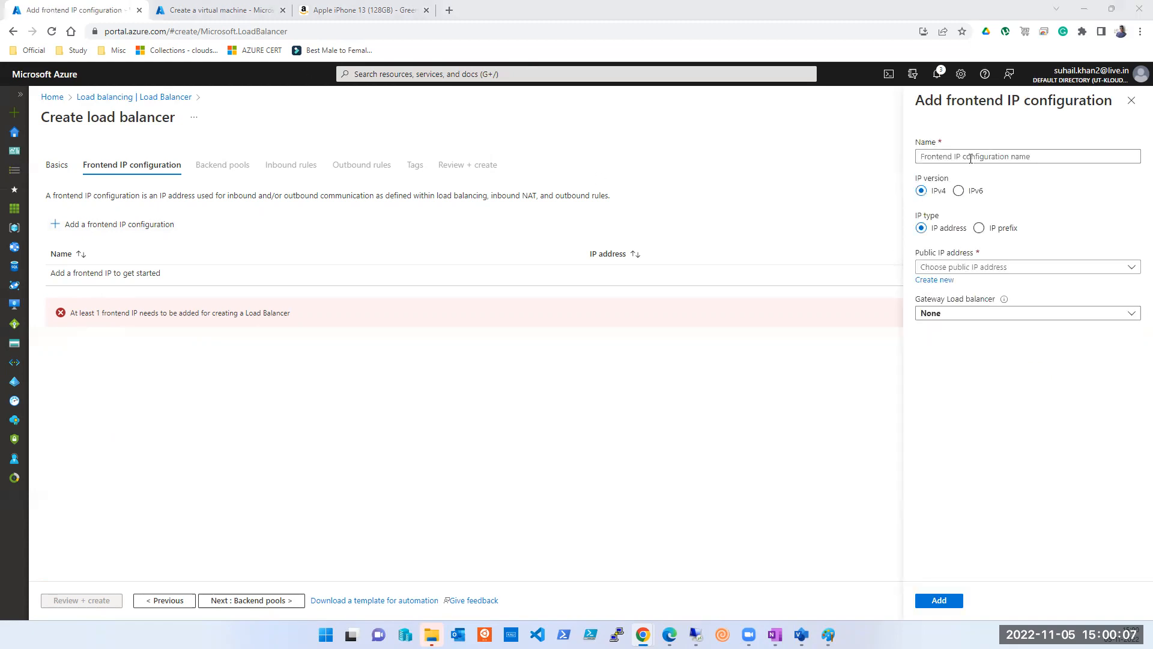
{"action": "left_click", "coordinate": [971, 158]}
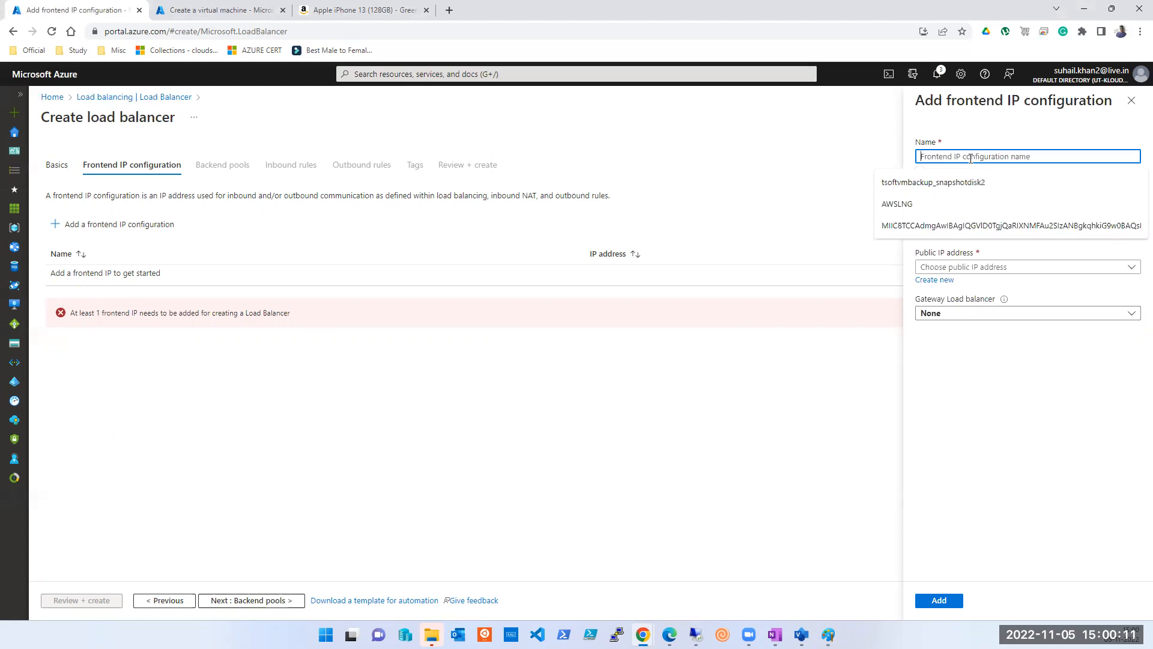
{"action": "type", "text": "WE"}
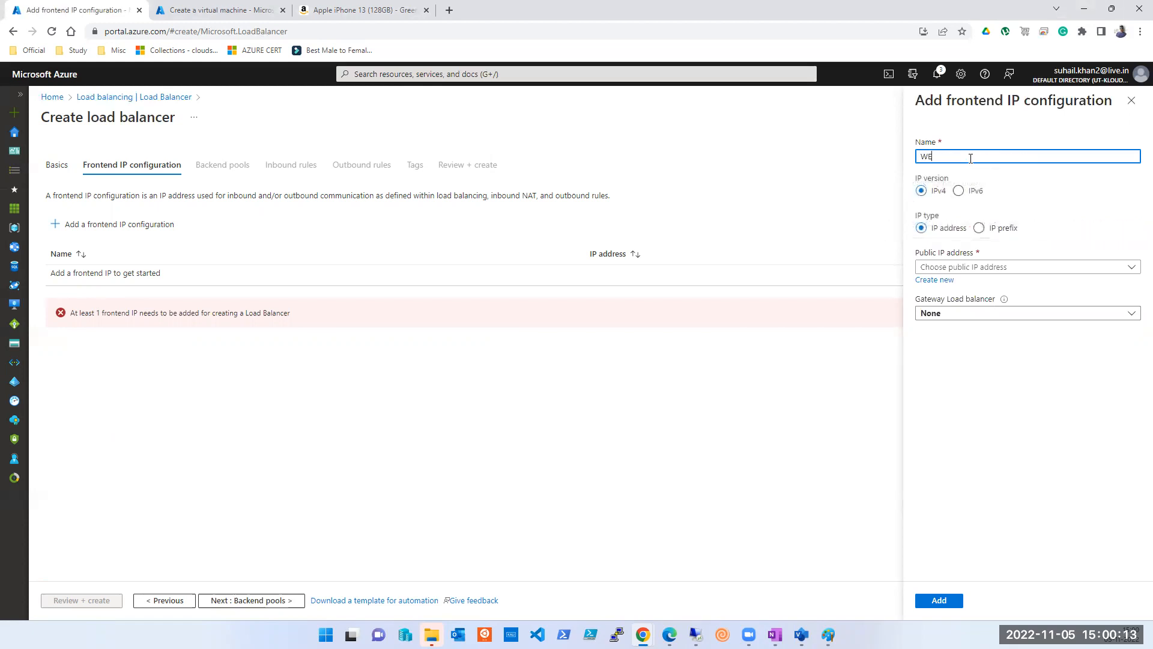
{"action": "type", "text": "BSITEPIP"}
Try to find a website public IP address by name among the existing public IP addresses.
{"action": "left_click", "coordinate": [944, 281]}
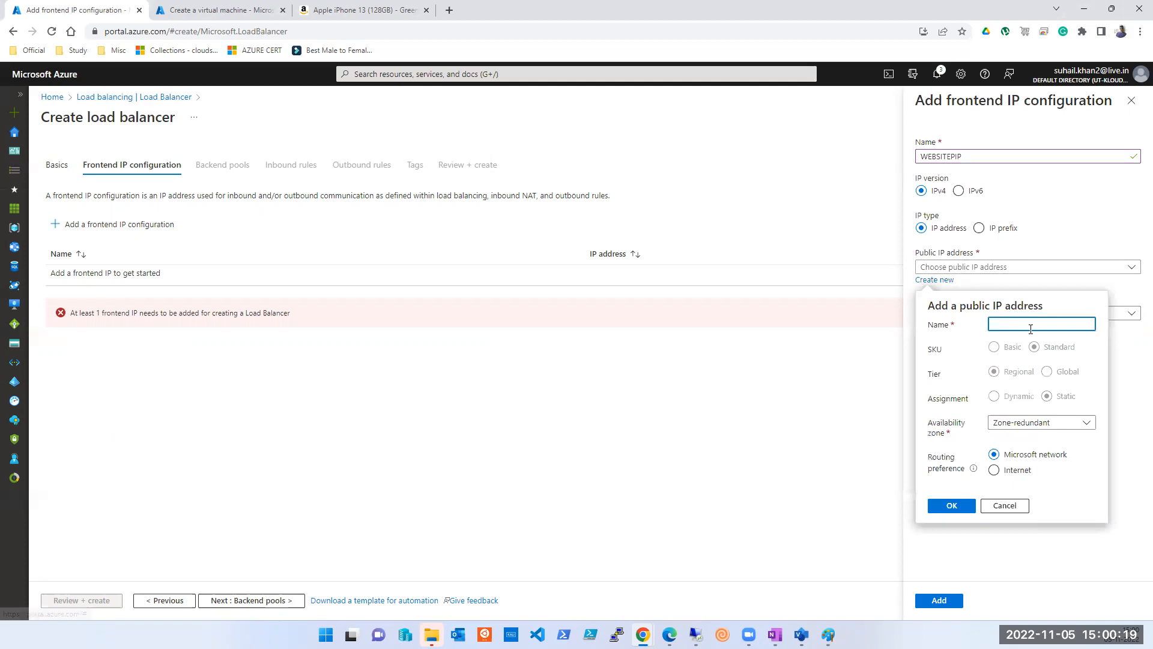
{"action": "left_click", "coordinate": [1050, 271]}
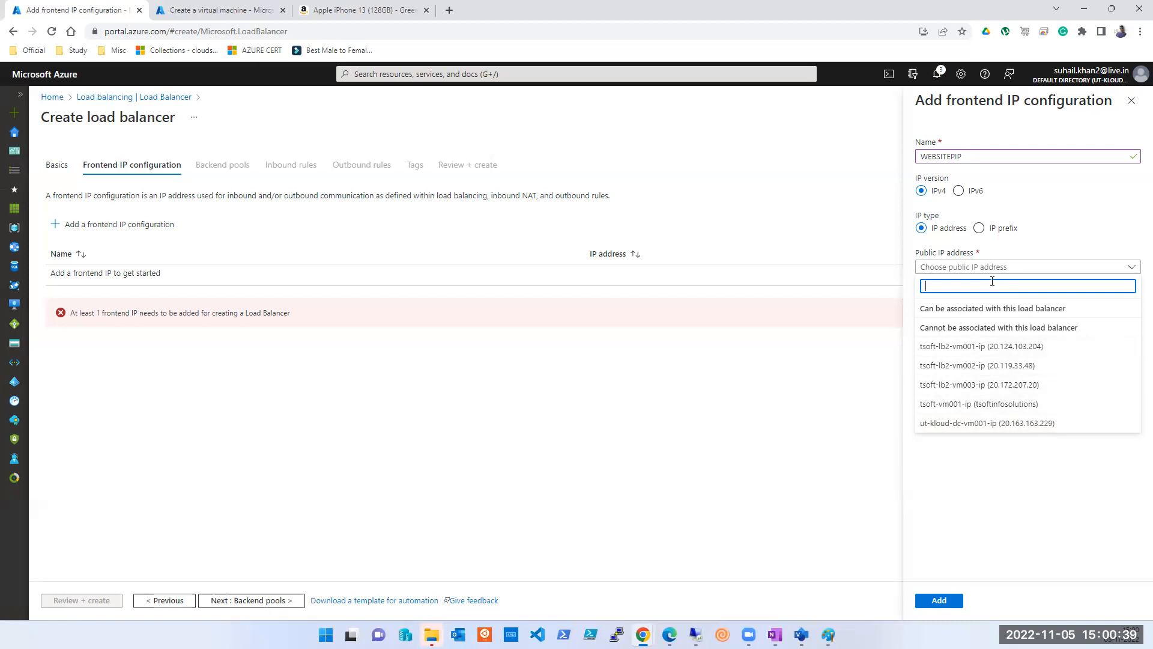
{"action": "type", "text": "WEBSITRPP"}
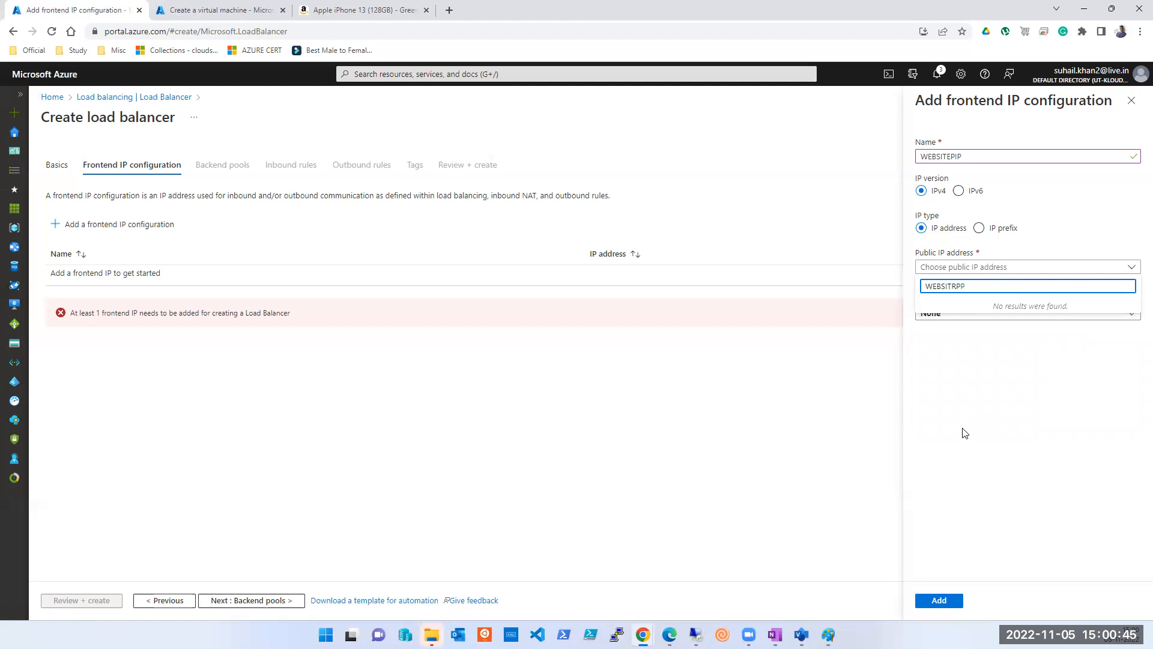
{"action": "key", "text": "BackSpace"}
{"action": "key", "text": "BackSpace"}
{"action": "type", "text": "PIP"}
{"action": "left_click", "coordinate": [963, 433]}
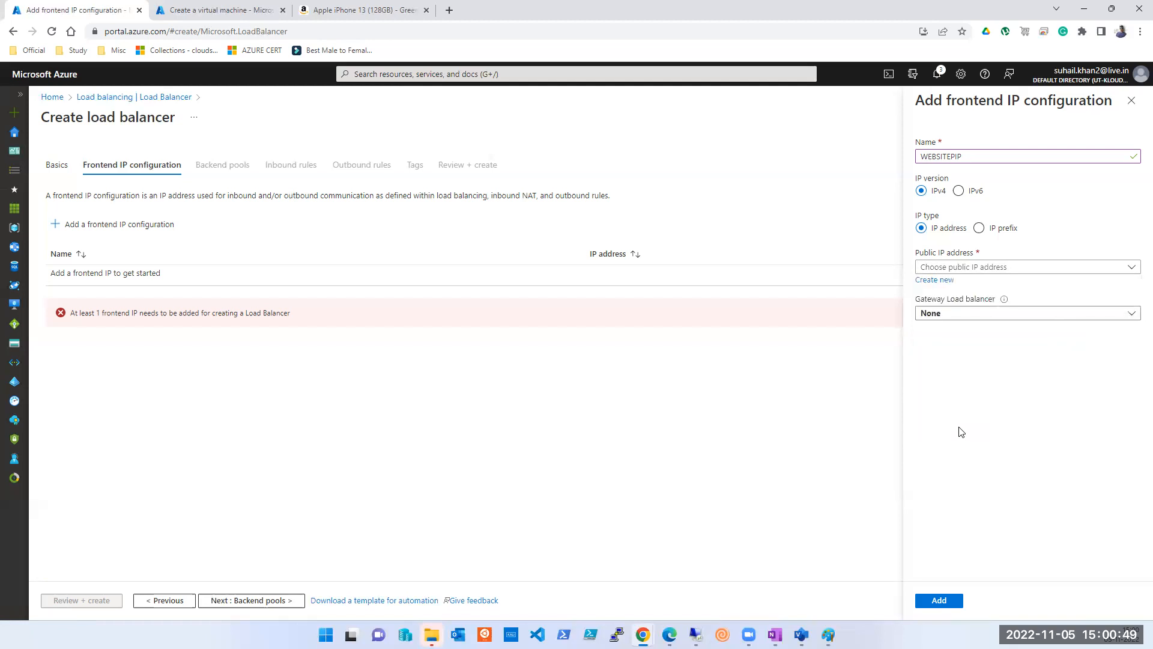
Try to add the frontend IP configuration without a public IP address, keeping the gateway load balancer at None.
{"action": "left_click", "coordinate": [954, 320]}
{"action": "left_click", "coordinate": [954, 329]}
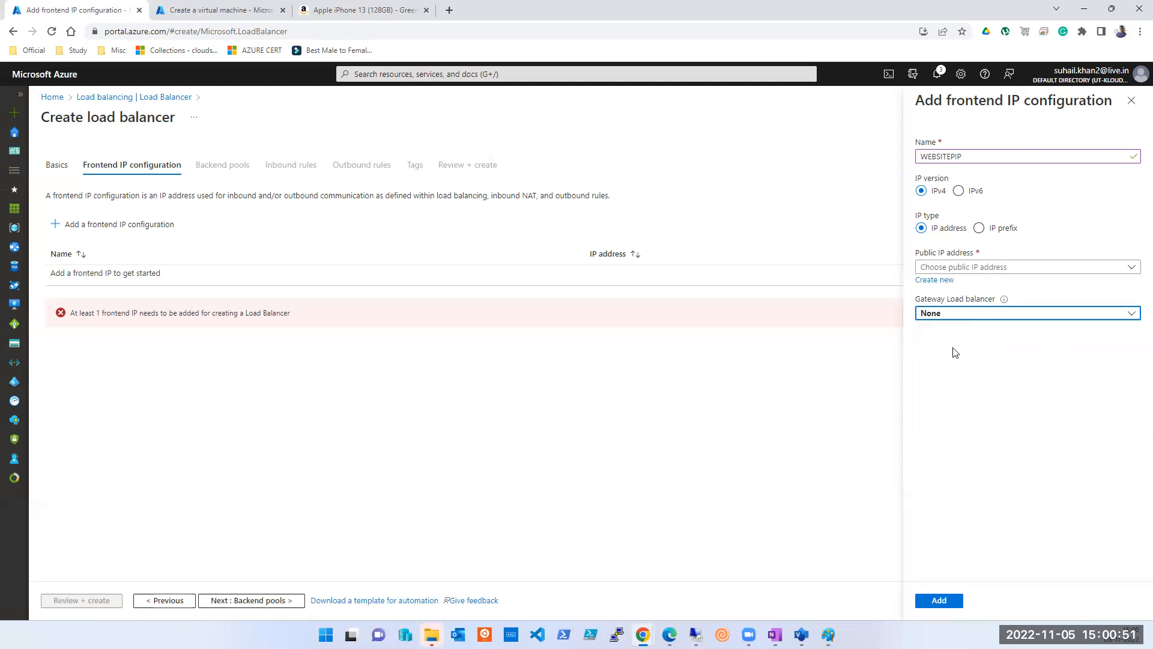
{"action": "left_click", "coordinate": [948, 602]}
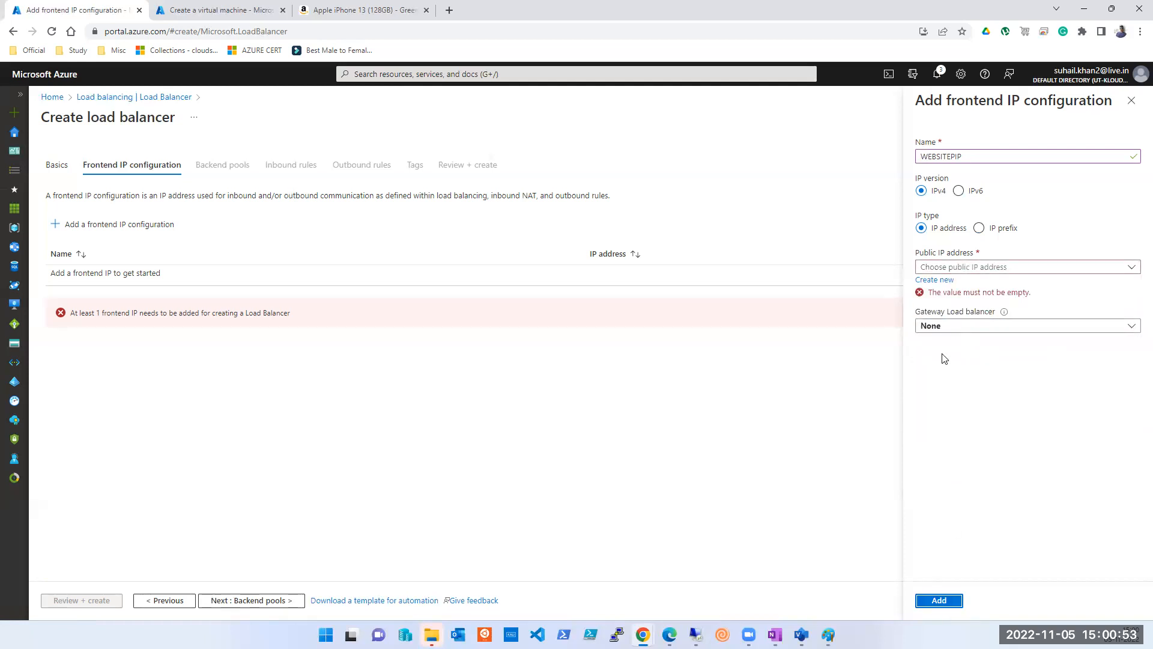
Create a zone-redundant public IP address named WEBSITEPIP and add the WEBSITEPIP frontend IP configuration with it.
{"action": "left_click", "coordinate": [947, 281]}
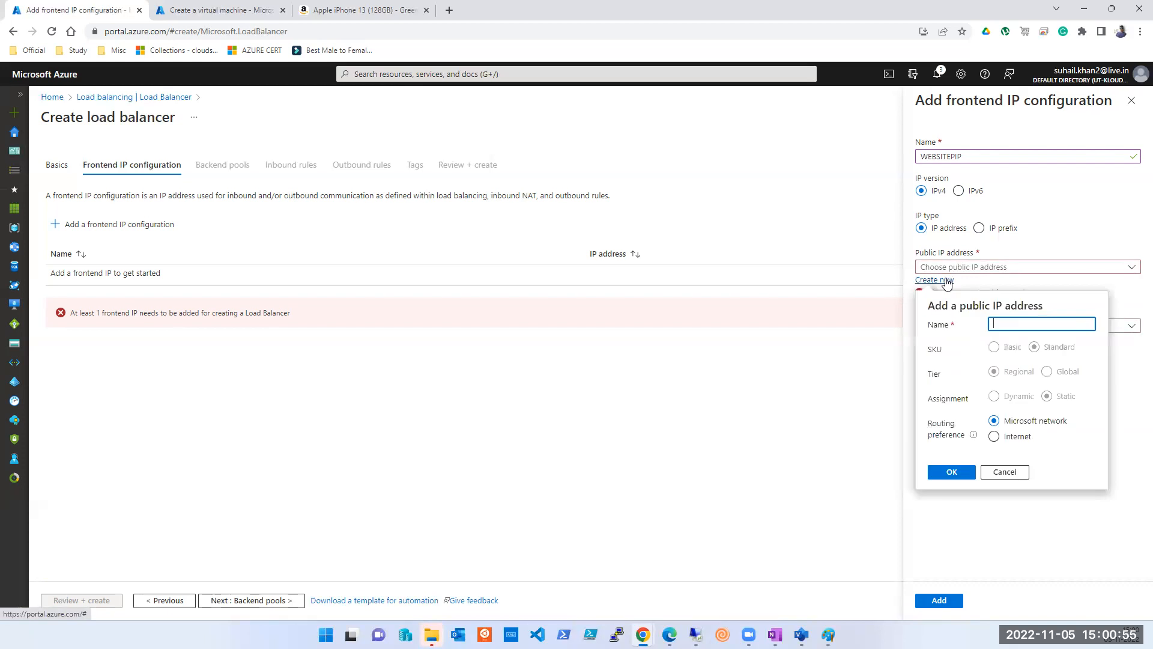
{"action": "left_click", "coordinate": [1008, 323]}
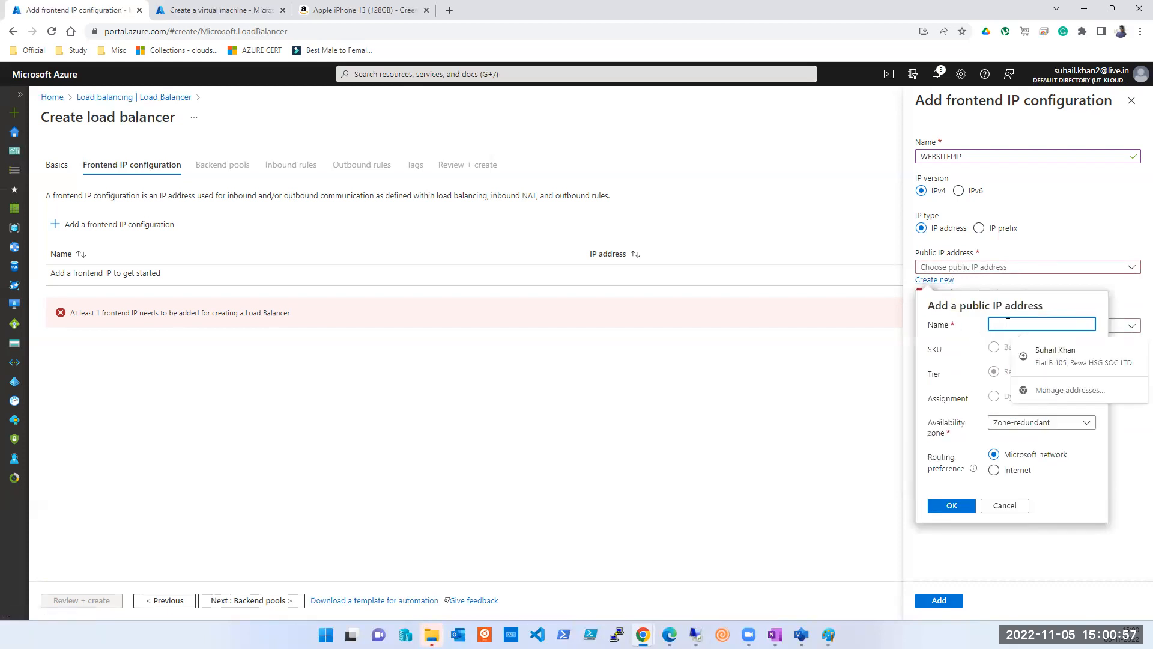
{"action": "type", "text": "WEBSITEPIP"}
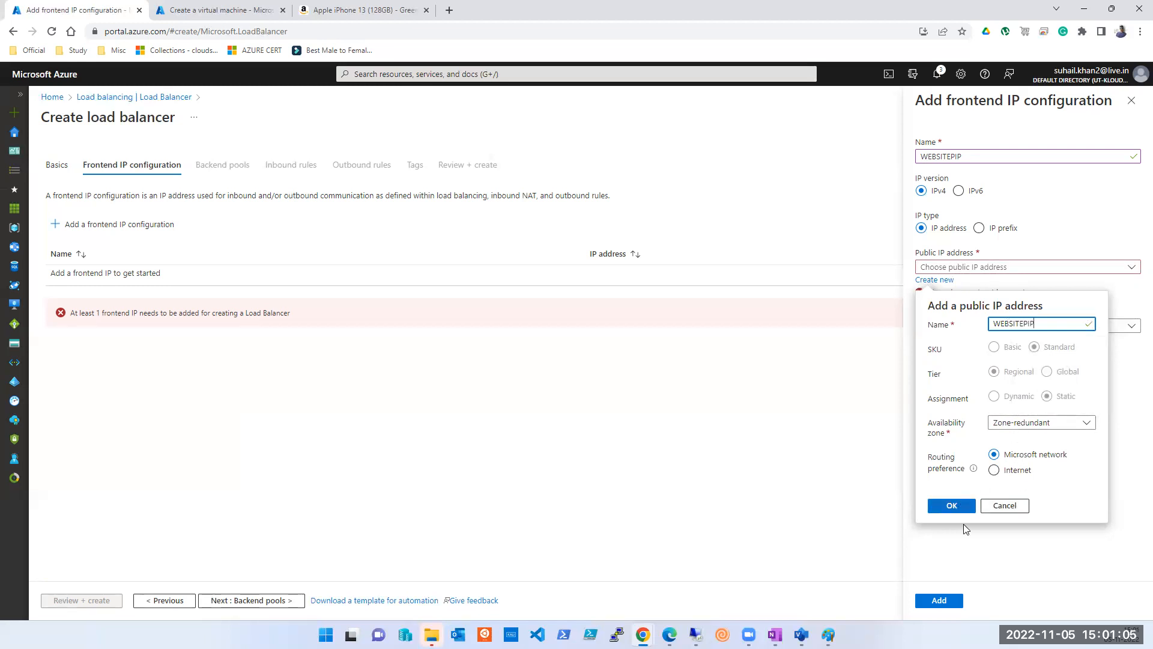
{"action": "left_click", "coordinate": [960, 506]}
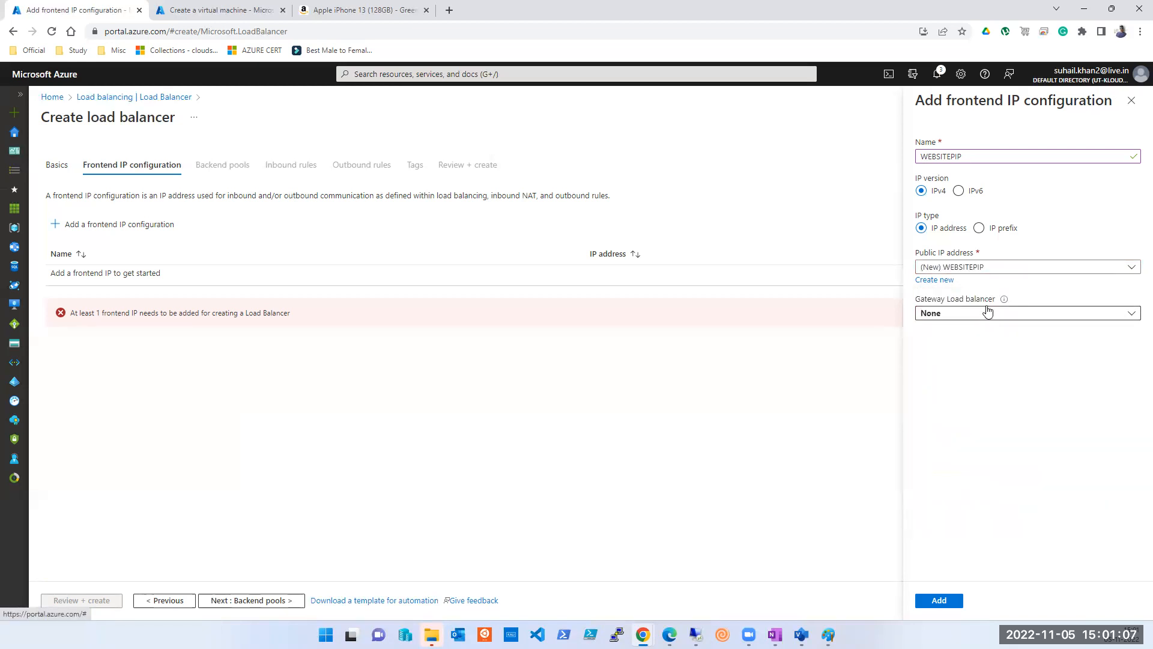
{"action": "left_click", "coordinate": [940, 600]}
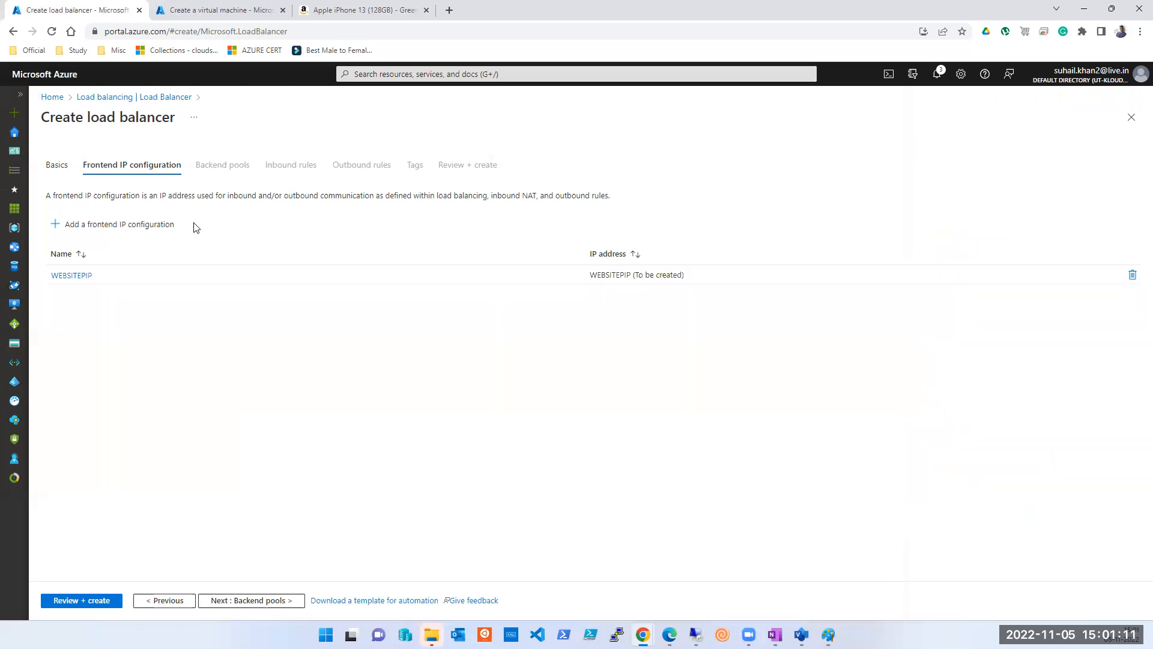
Add a second frontend IP configuration named RDPPIP, using a new zone-redundant public IP address also named RDPPIP.
{"action": "left_click", "coordinate": [149, 228]}
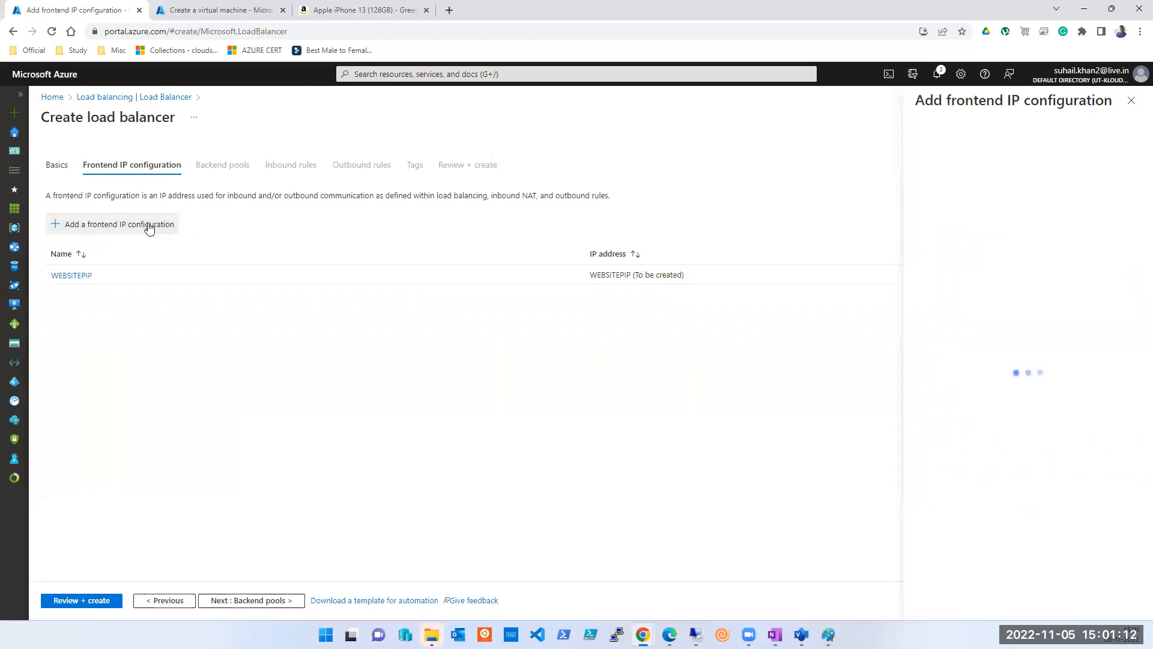
{"action": "left_click", "coordinate": [1014, 155]}
{"action": "type", "text": "RDPPIP"}
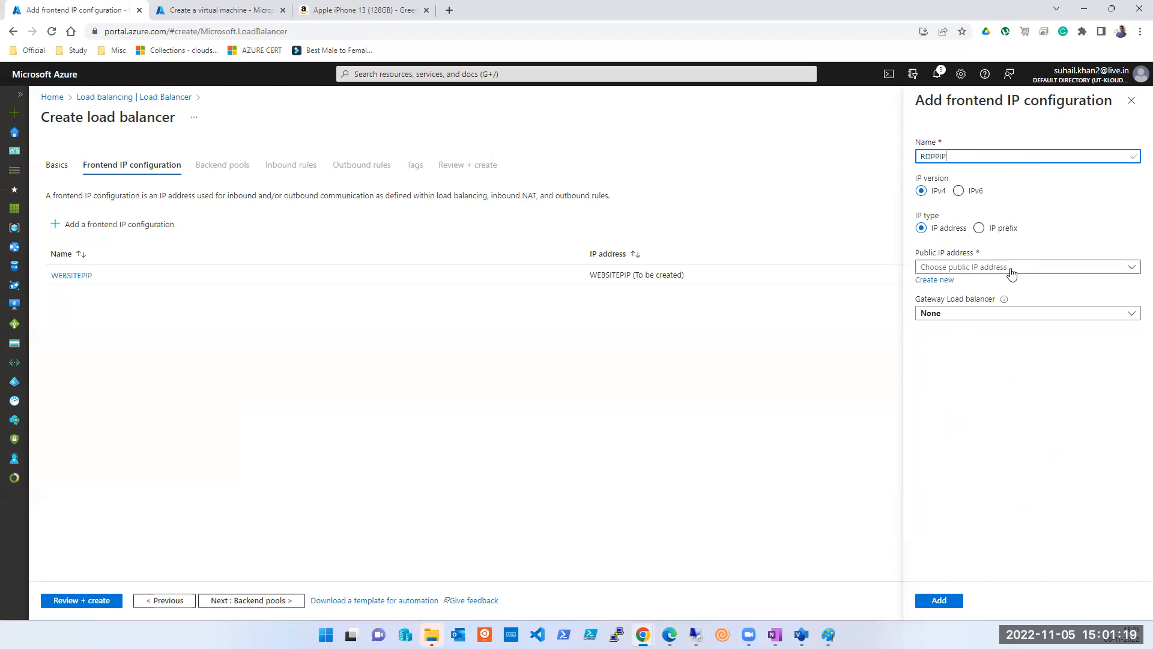
{"action": "left_click", "coordinate": [929, 284]}
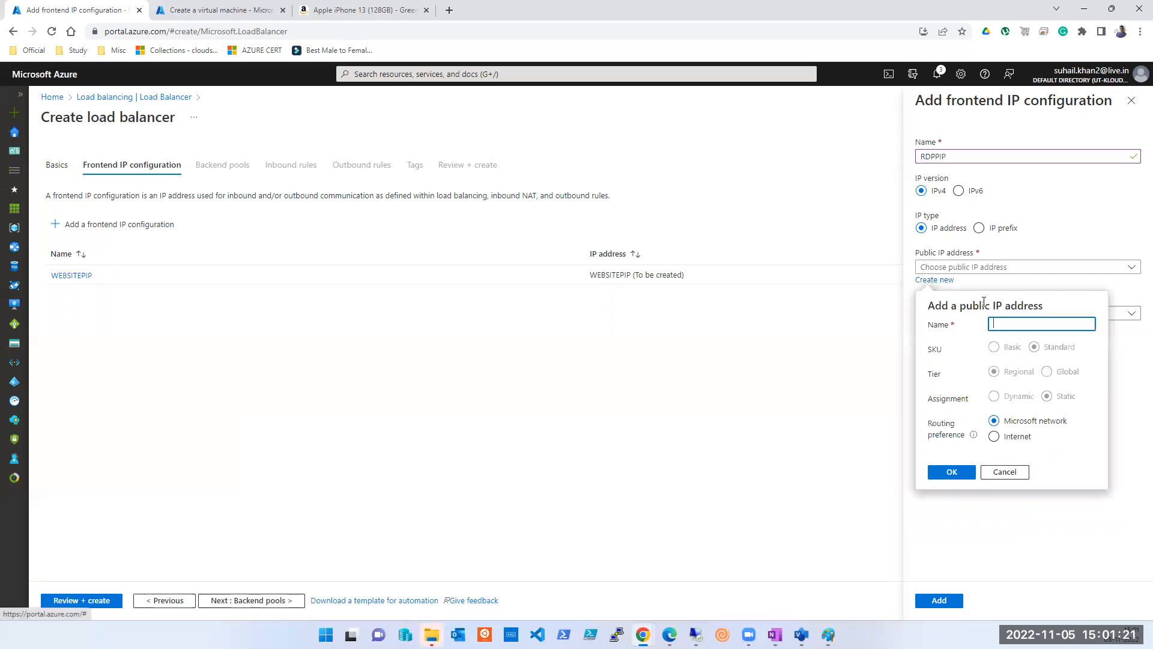
{"action": "left_click", "coordinate": [1027, 321]}
{"action": "type", "text": "RDPPIP"}
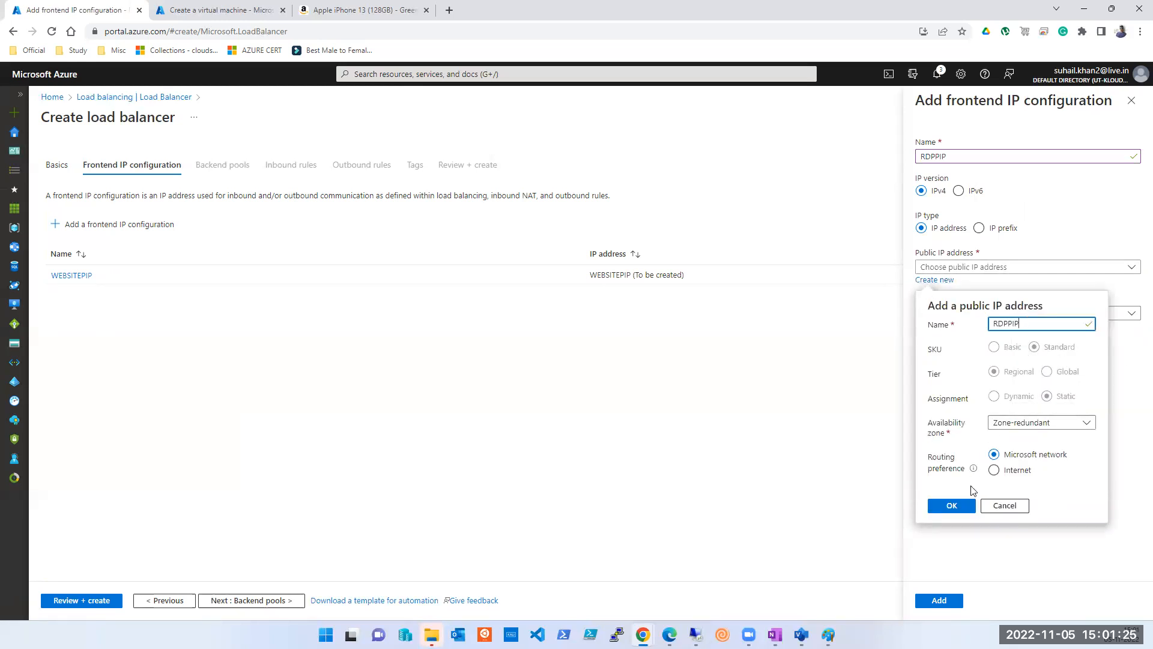
{"action": "left_click", "coordinate": [961, 506]}
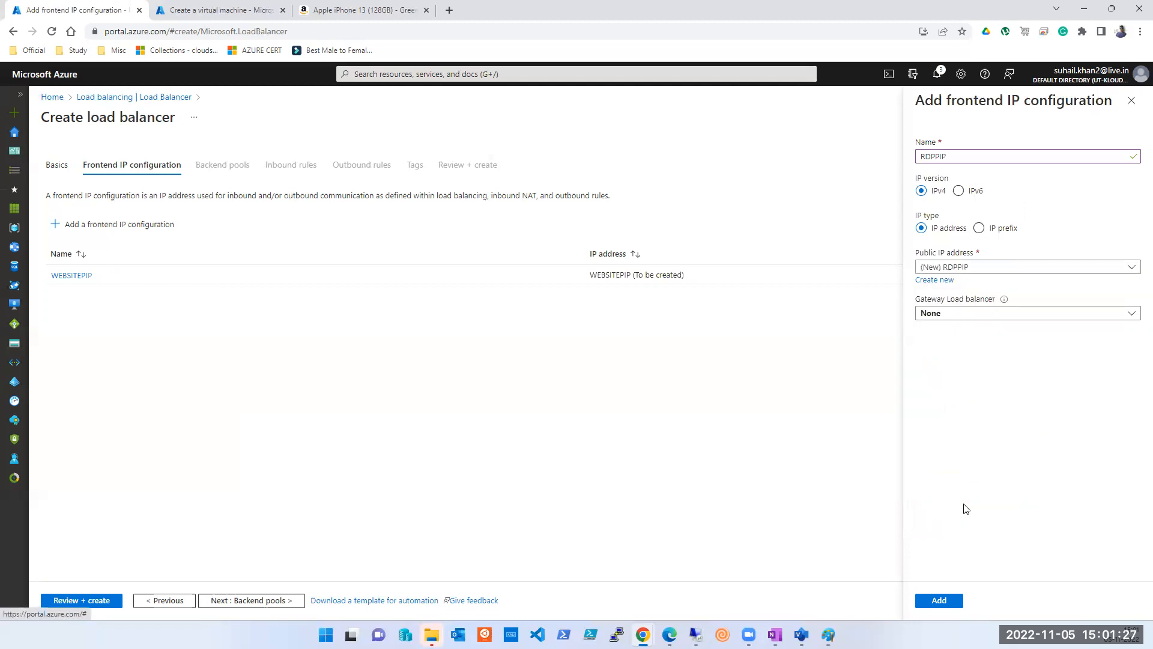
{"action": "left_click", "coordinate": [959, 602]}
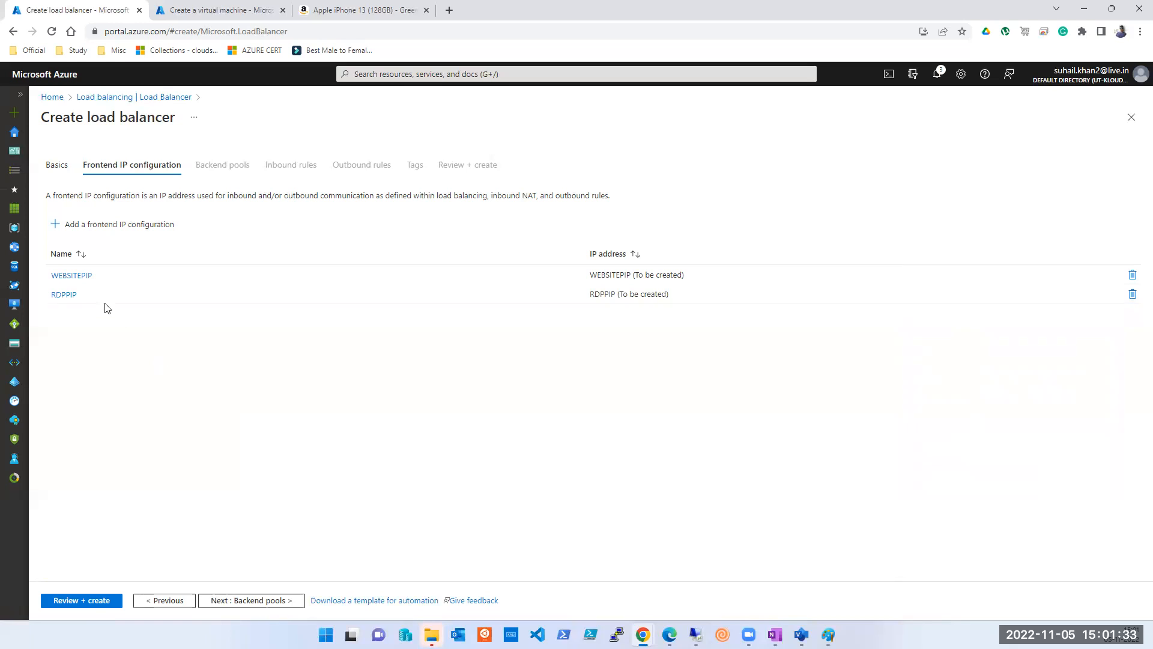
{"action": "left_click", "coordinate": [257, 600]}
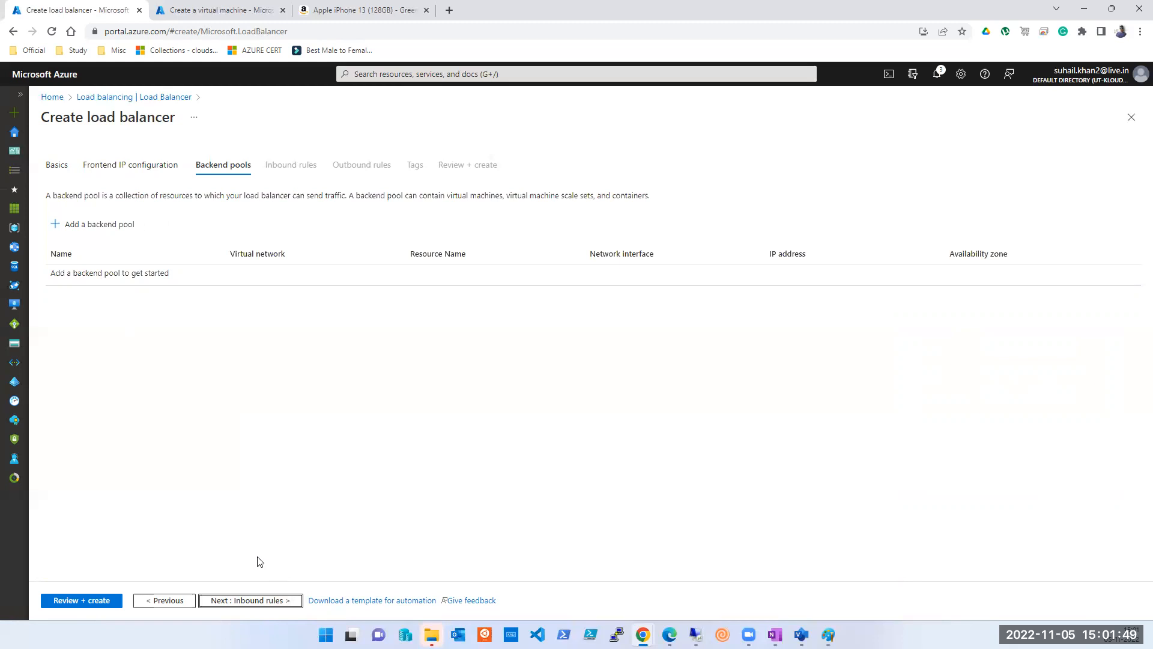
{"action": "left_click", "coordinate": [362, 17]}
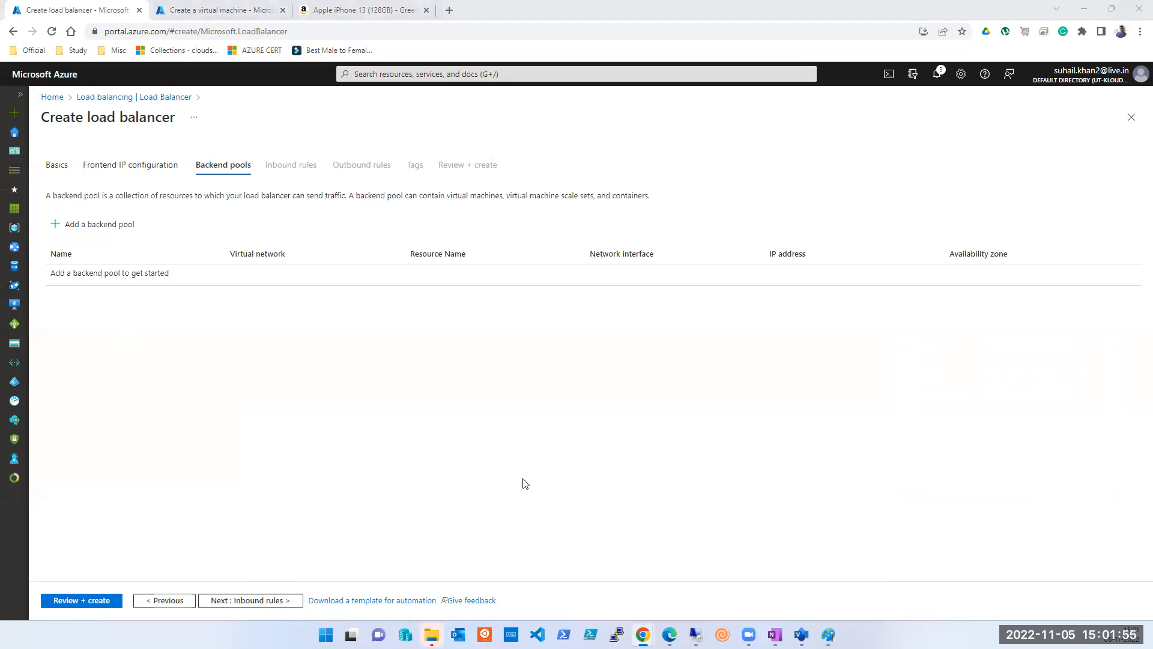
{"action": "left_click", "coordinate": [558, 451]}
{"action": "left_click", "coordinate": [1083, 16]}
{"action": "left_click", "coordinate": [106, 174]}
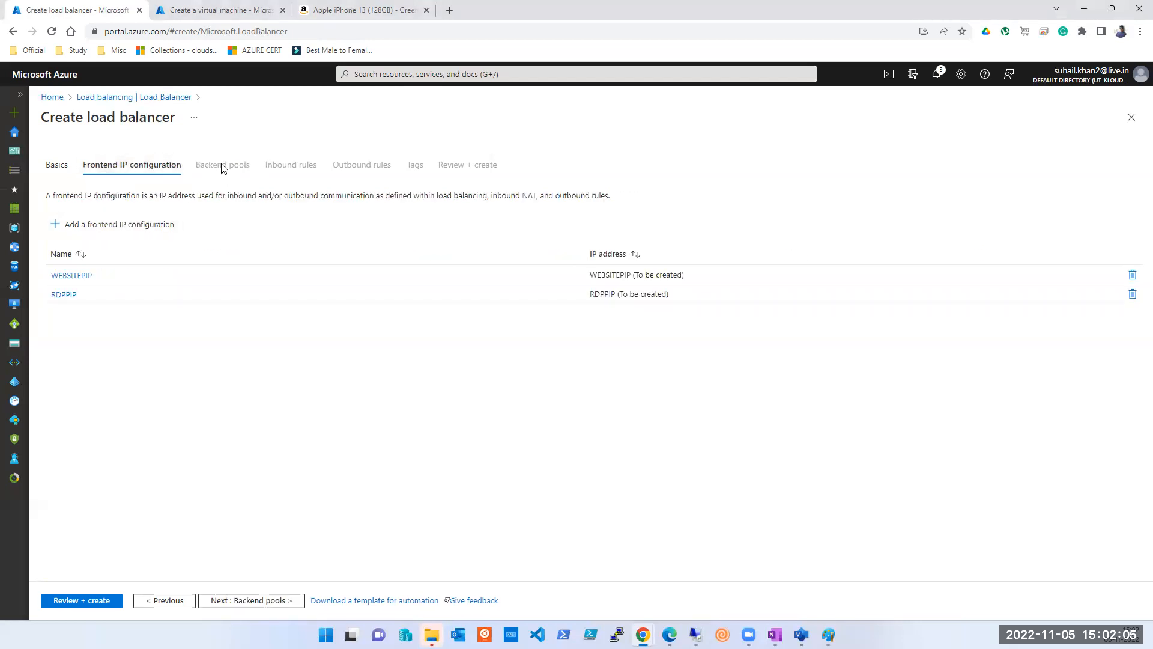
Create the load balancer, leaving its backend pools, inbound rules, outbound rules and tags empty.
{"action": "left_click", "coordinate": [234, 600]}
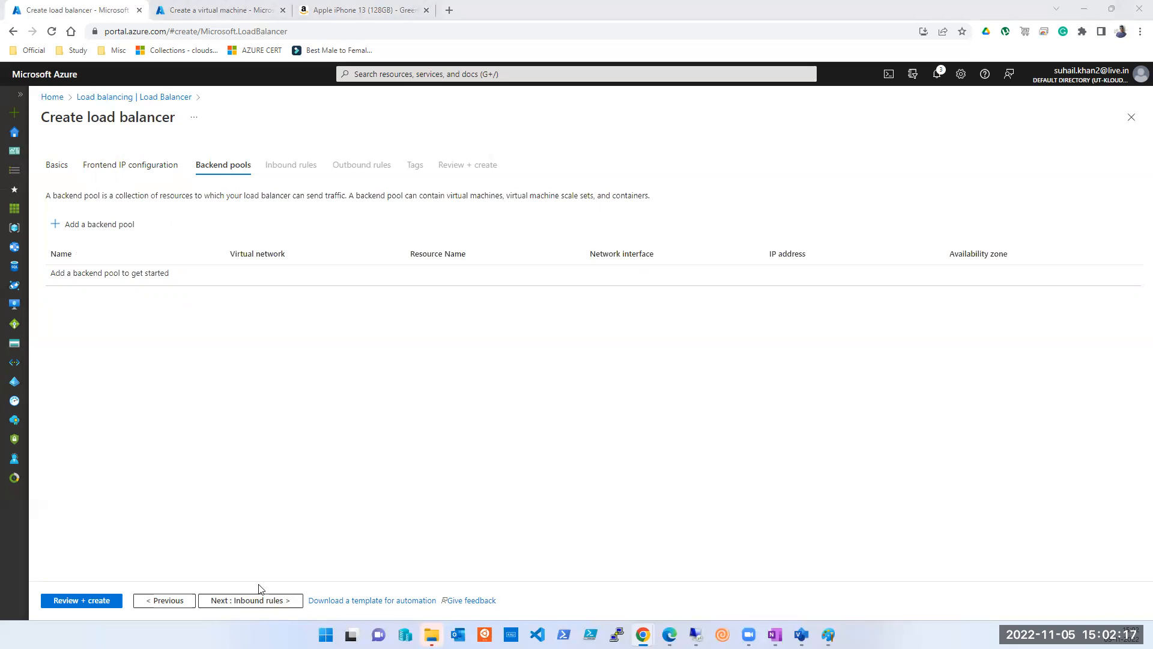
{"action": "left_click", "coordinate": [265, 600]}
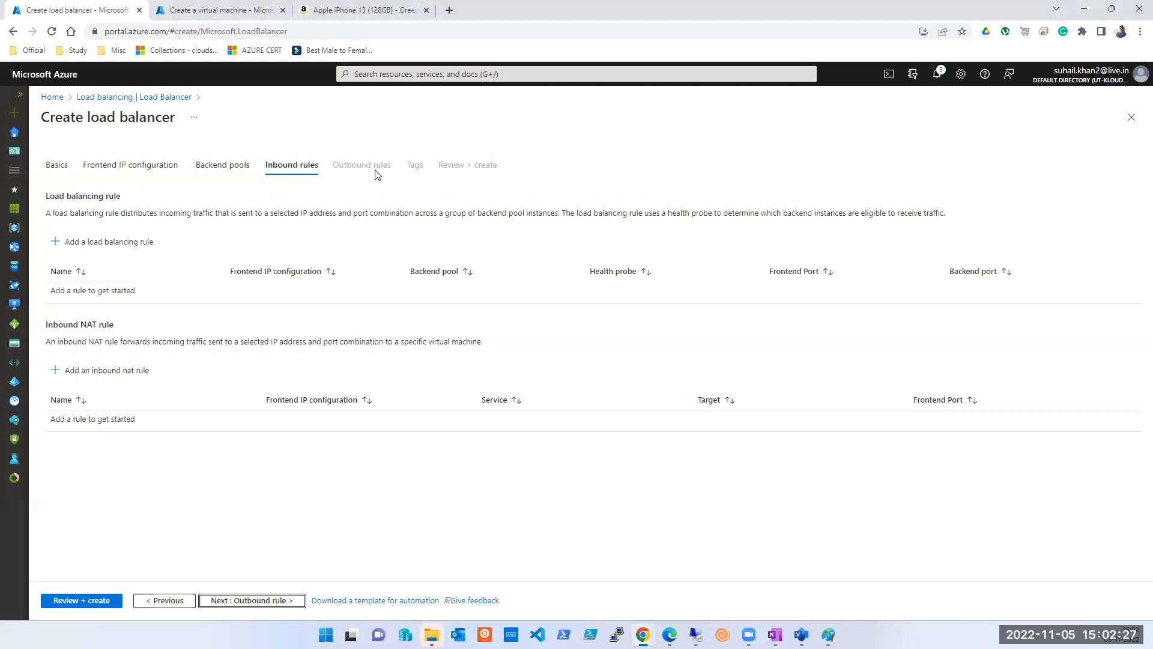
{"action": "left_click", "coordinate": [239, 602]}
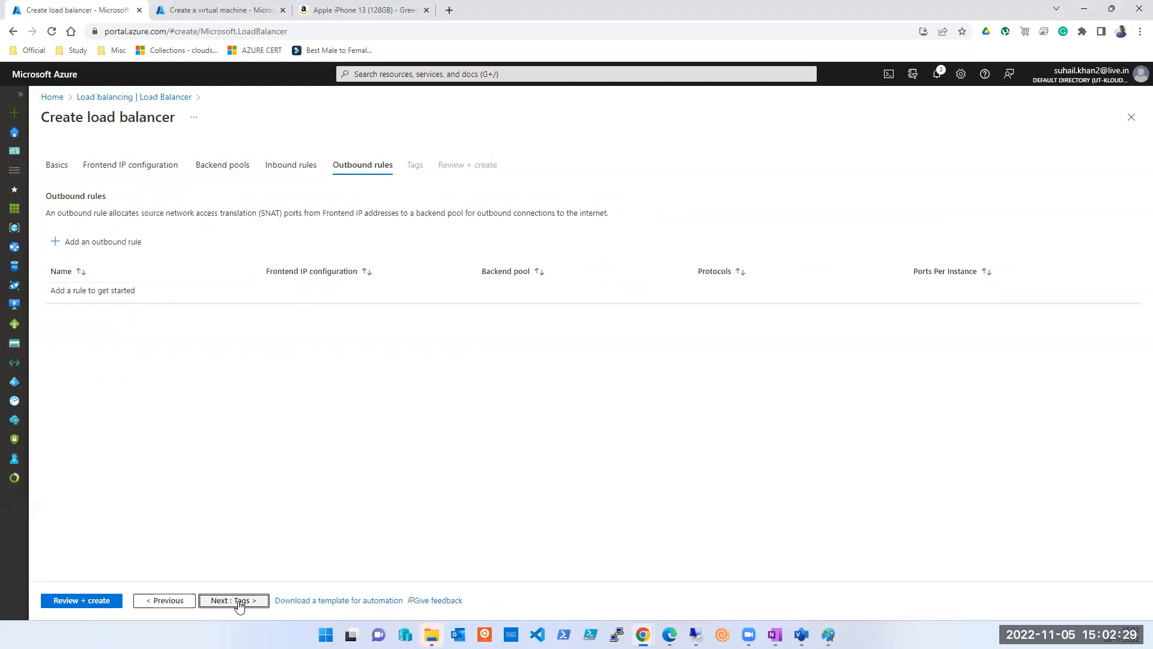
{"action": "left_click", "coordinate": [239, 601]}
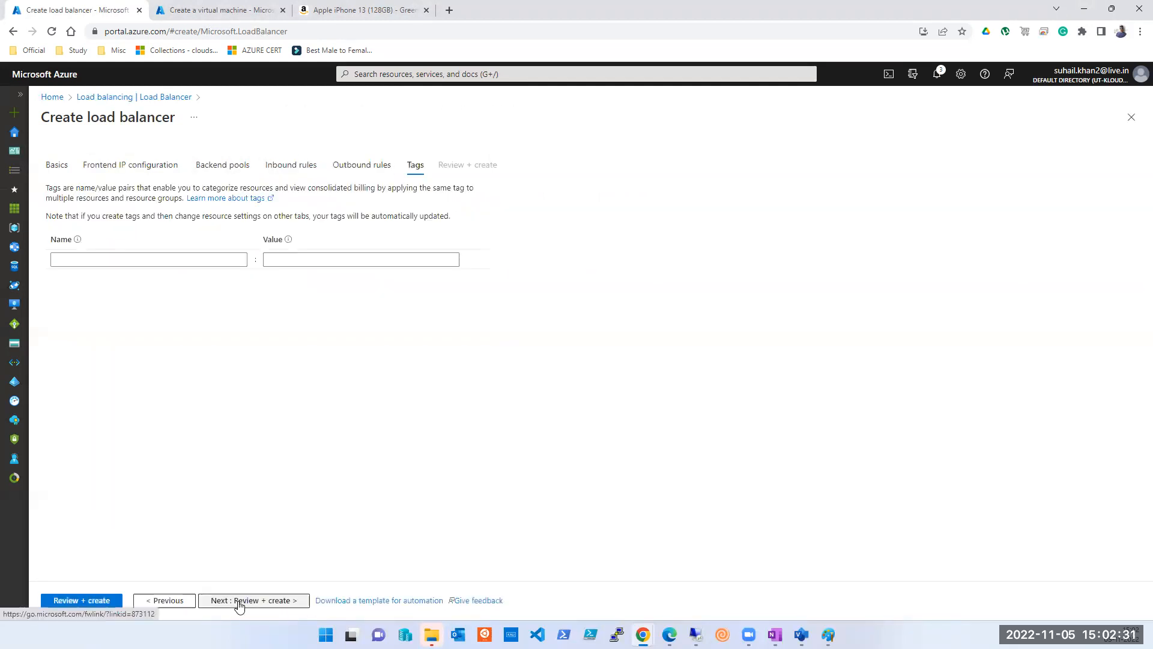
{"action": "left_click", "coordinate": [78, 599]}
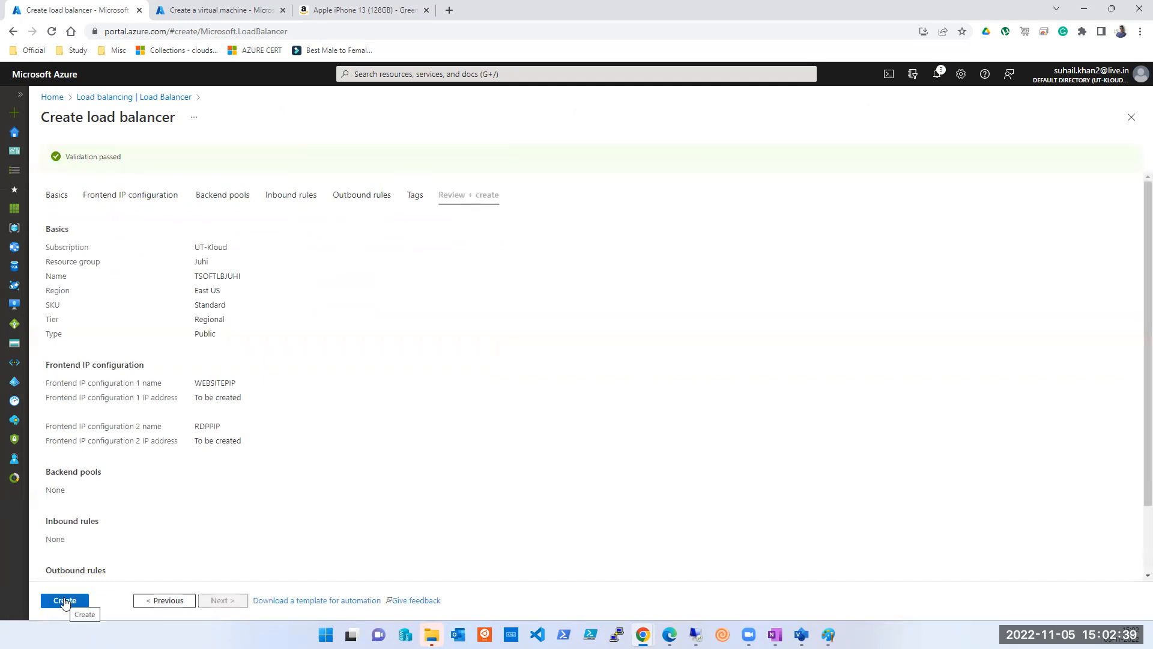
{"action": "left_click", "coordinate": [66, 602]}
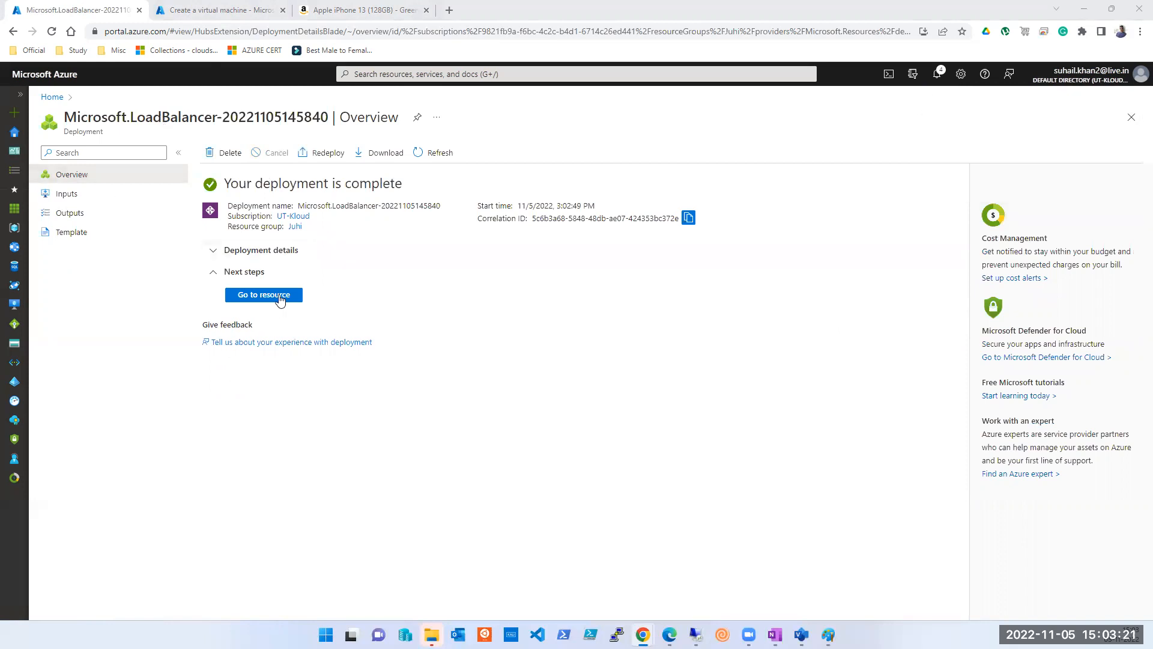
Open the deployed load balancer and review its frontend IP configurations and backend pools.
{"action": "left_click", "coordinate": [279, 300]}
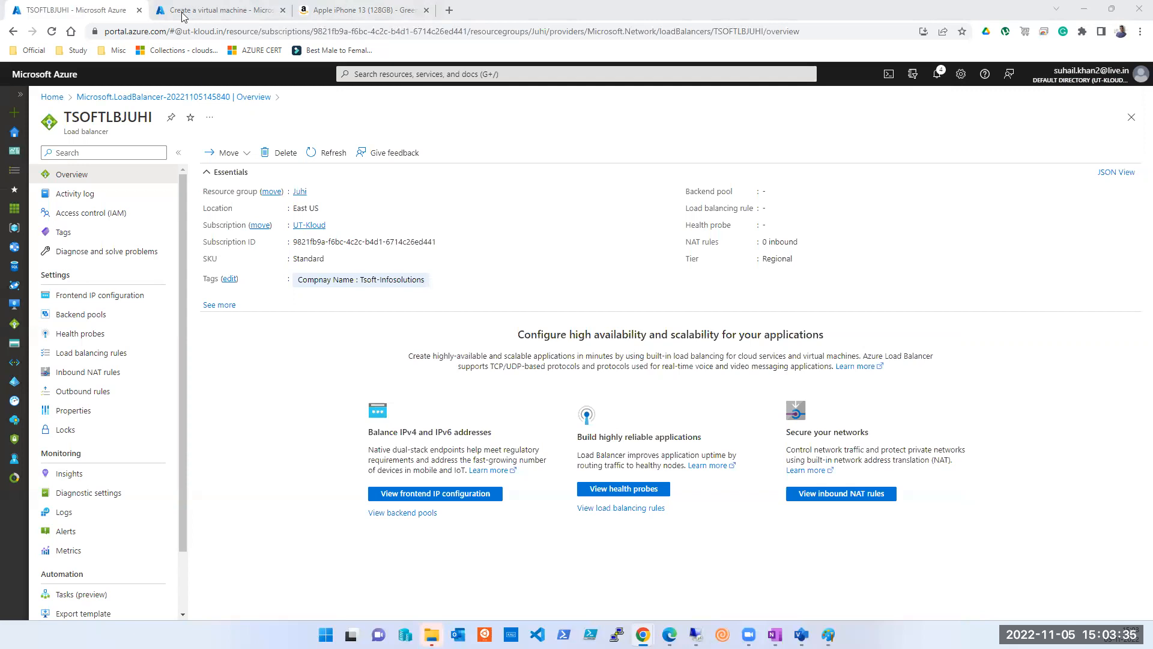
{"action": "left_click", "coordinate": [90, 300]}
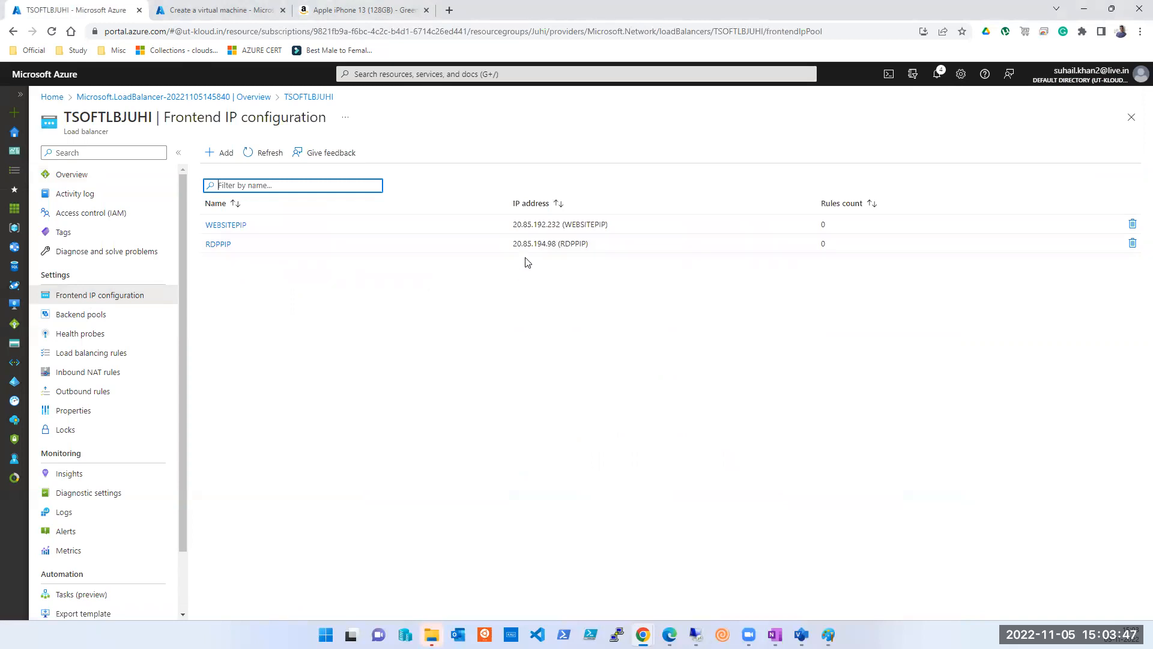
{"action": "left_click", "coordinate": [83, 315]}
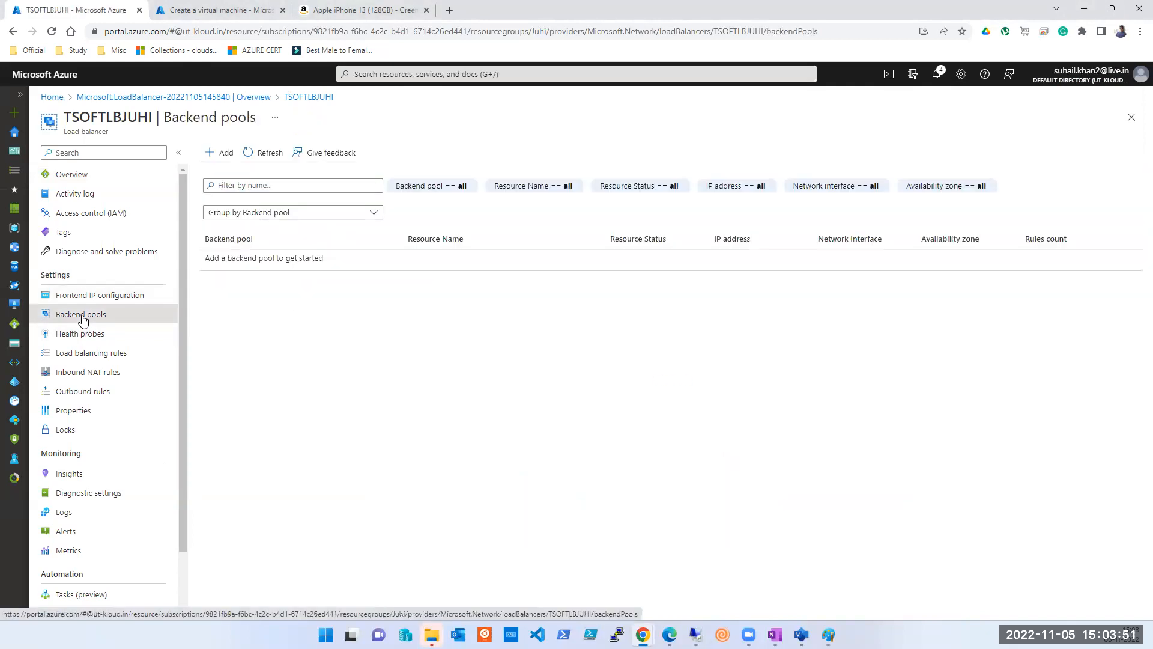
Start a new backend pool named WEBSITE on the virtual network AmitB-vnet, with NIC as the backend pool configuration.
{"action": "left_click", "coordinate": [224, 158]}
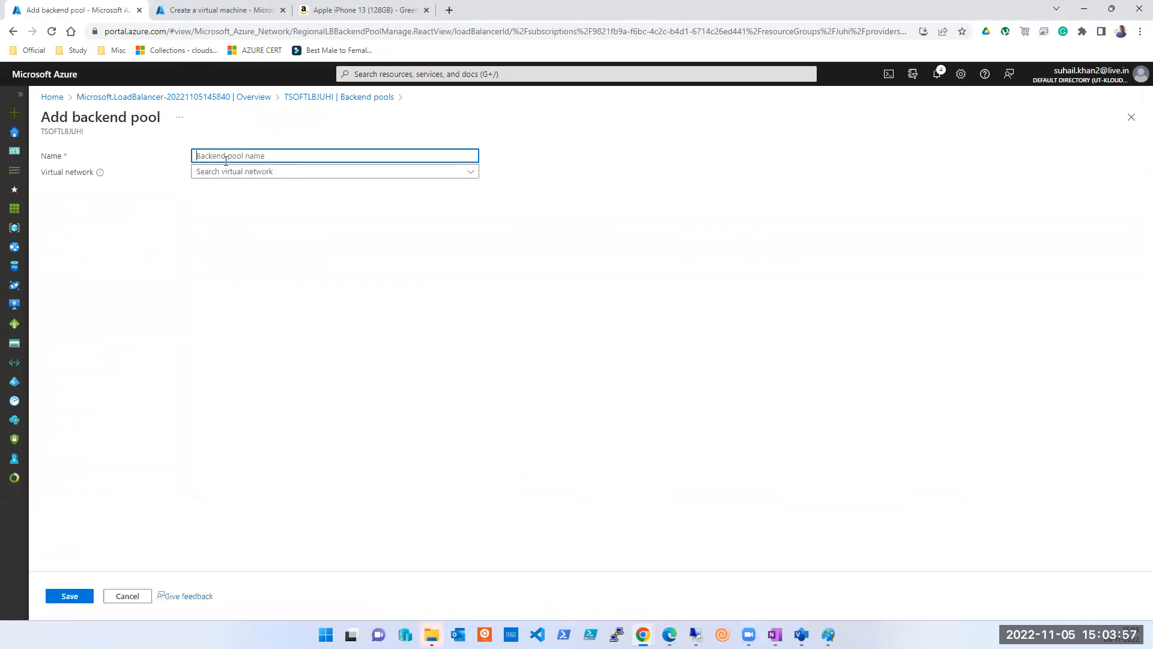
{"action": "type", "text": "WEBSITE"}
{"action": "left_click", "coordinate": [234, 173]}
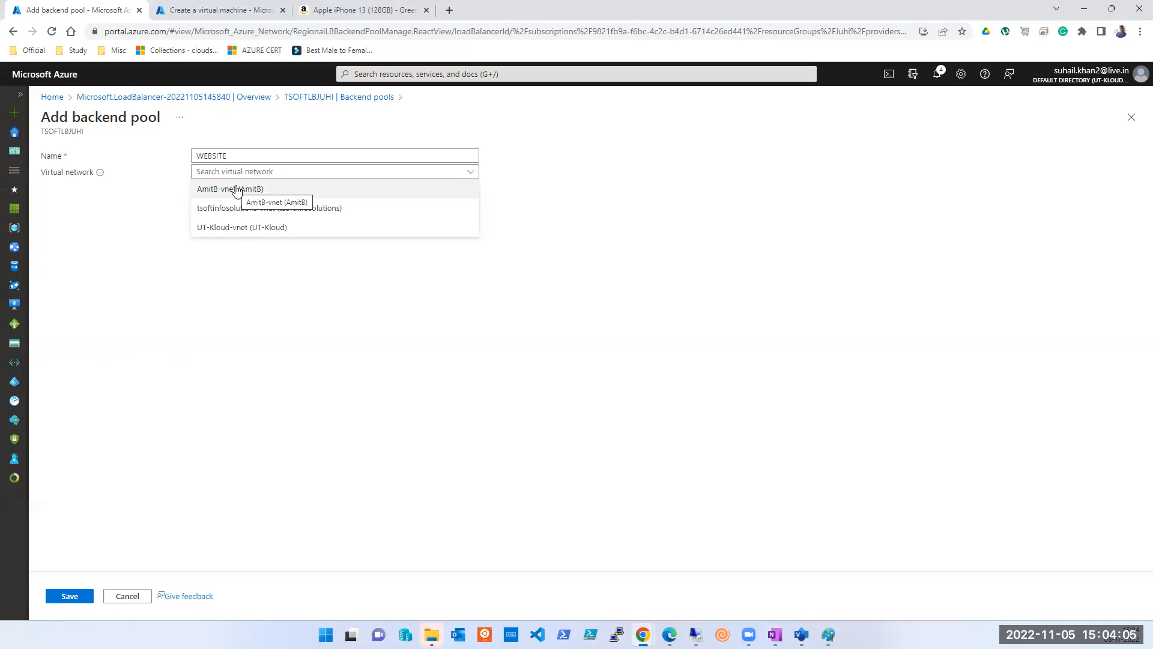
{"action": "left_click", "coordinate": [295, 191]}
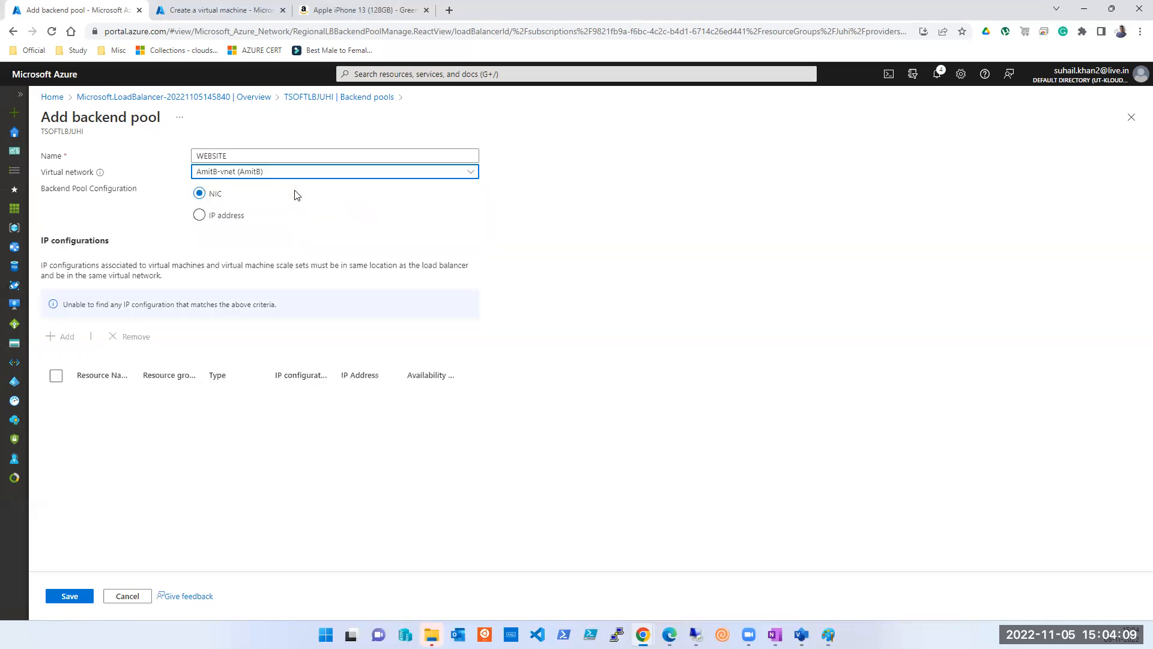
{"action": "left_click", "coordinate": [200, 216]}
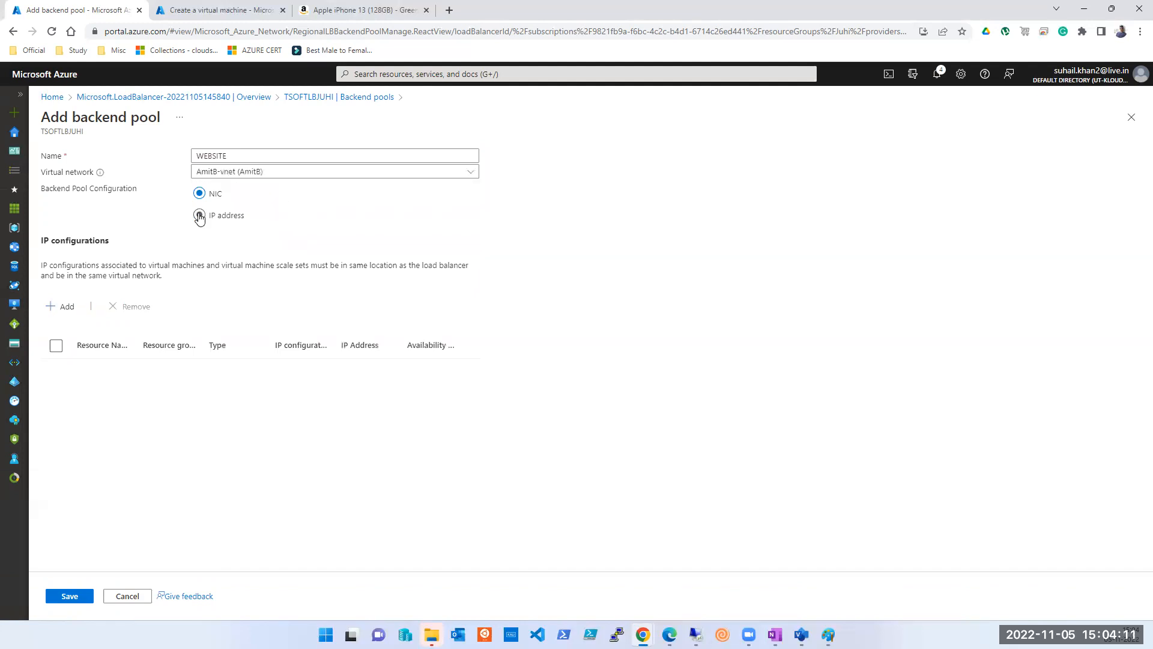
{"action": "left_click", "coordinate": [199, 193]}
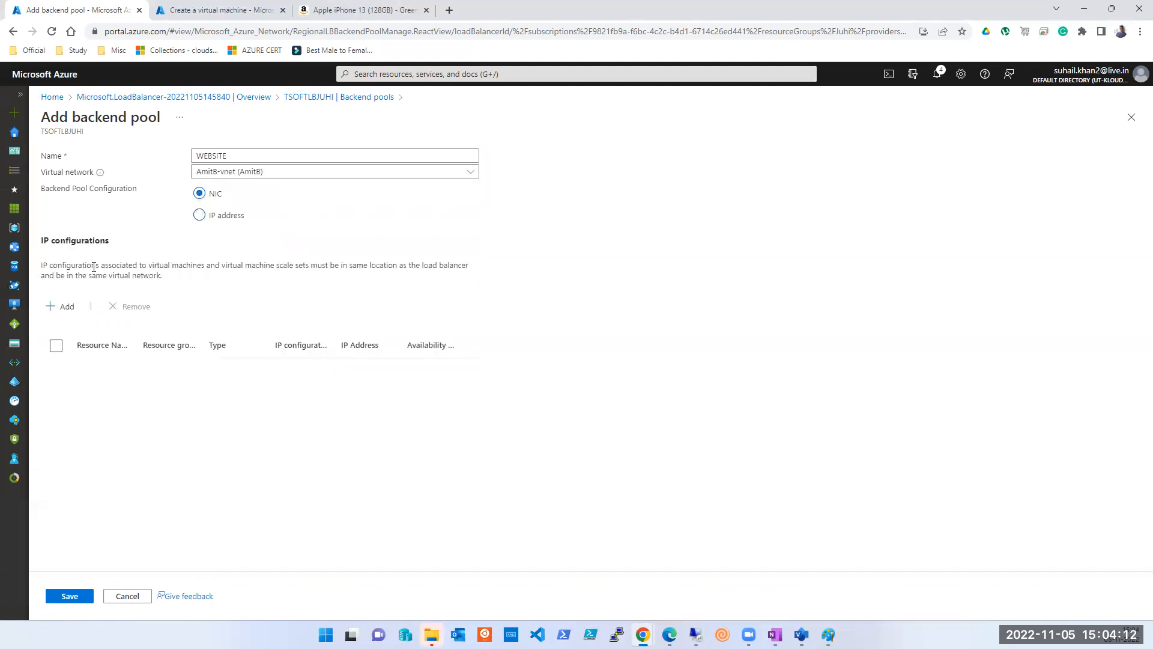
Add the IP configurations of virtual machines tsoft-lb2-vm001, tsoft-lb2-vm002 and tsoft-lb2-vm003 to the backend pool.
{"action": "left_click", "coordinate": [65, 308]}
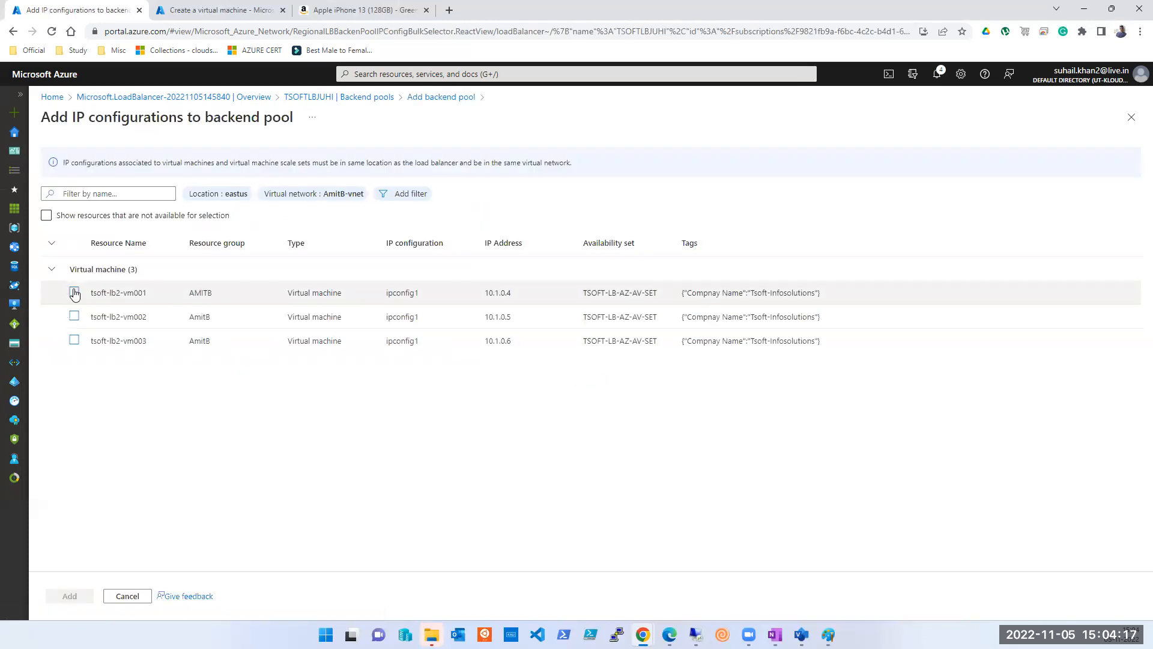
{"action": "left_click", "coordinate": [47, 216]}
{"action": "left_click", "coordinate": [47, 216]}
{"action": "left_click", "coordinate": [74, 292]}
{"action": "left_click", "coordinate": [74, 317]}
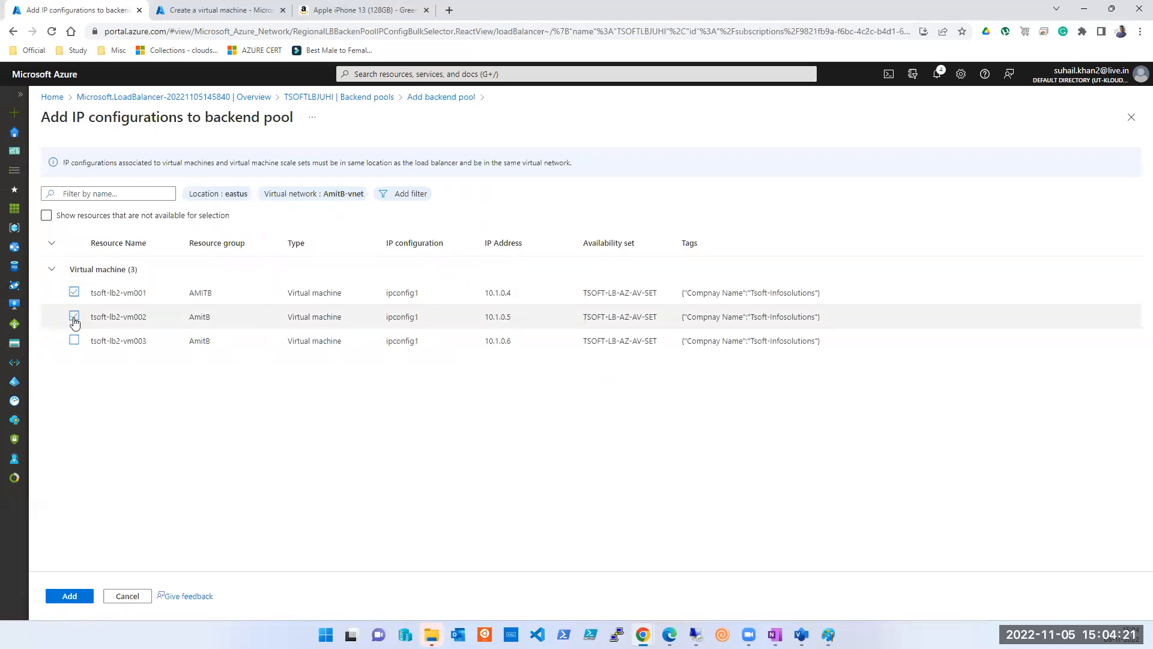
{"action": "left_click", "coordinate": [74, 342]}
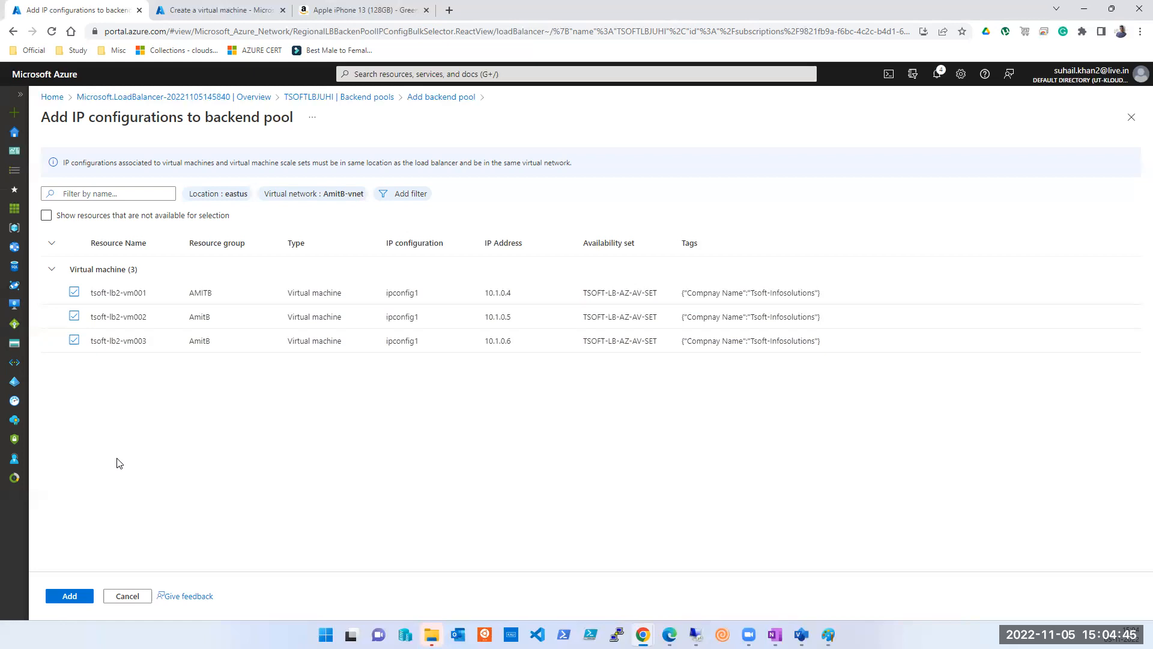
{"action": "left_click", "coordinate": [82, 597]}
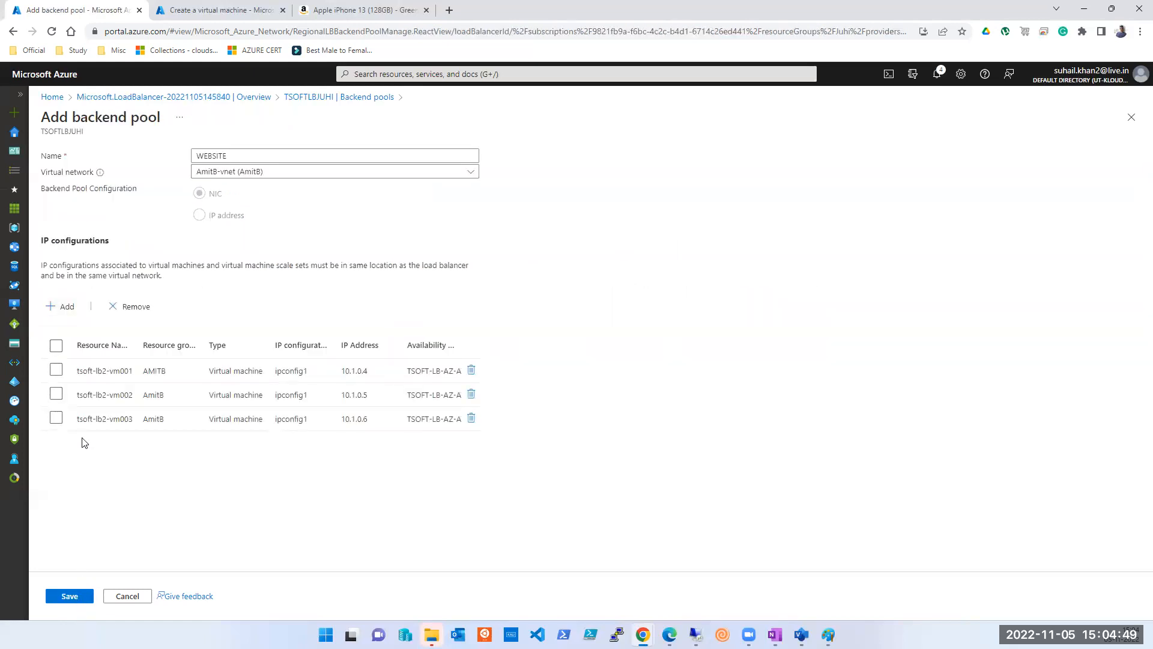
Save the WEBSITE backend pool with all three virtual machine IP configurations selected, then clear the selection.
{"action": "left_click", "coordinate": [55, 345]}
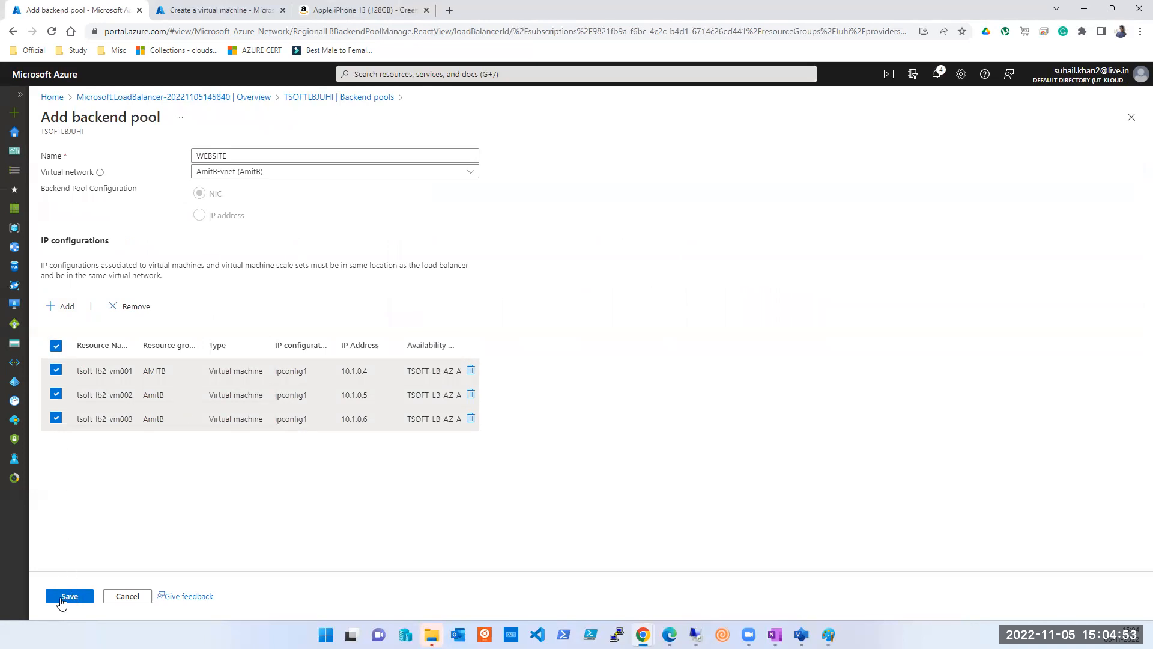
{"action": "left_click", "coordinate": [68, 593]}
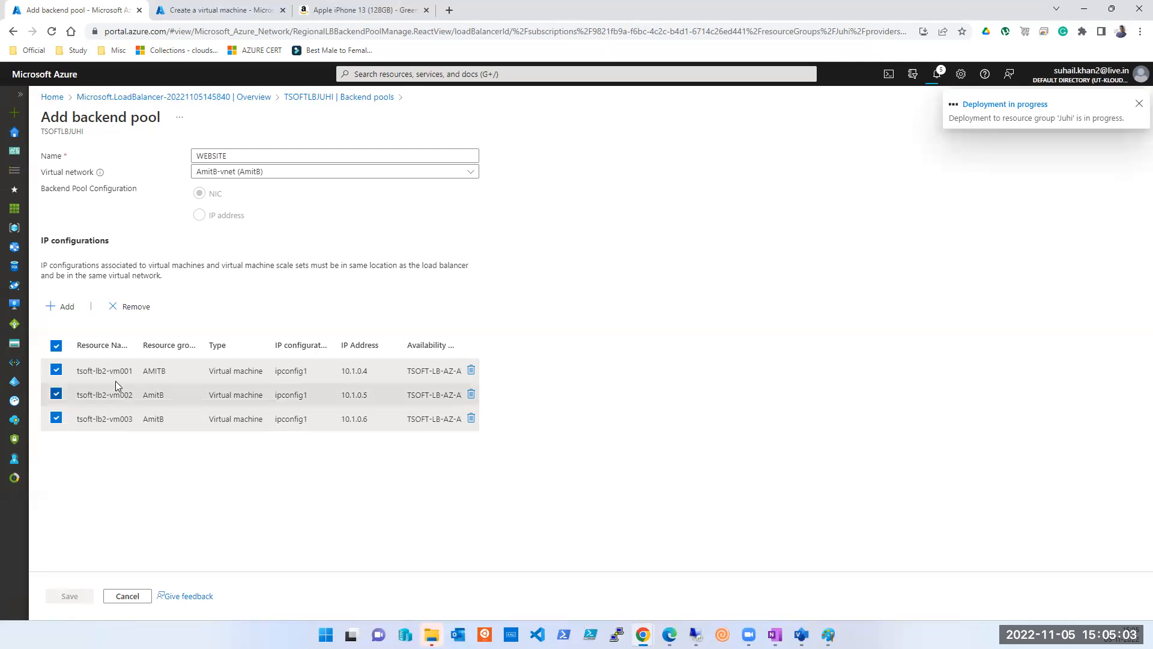
{"action": "left_click", "coordinate": [56, 346]}
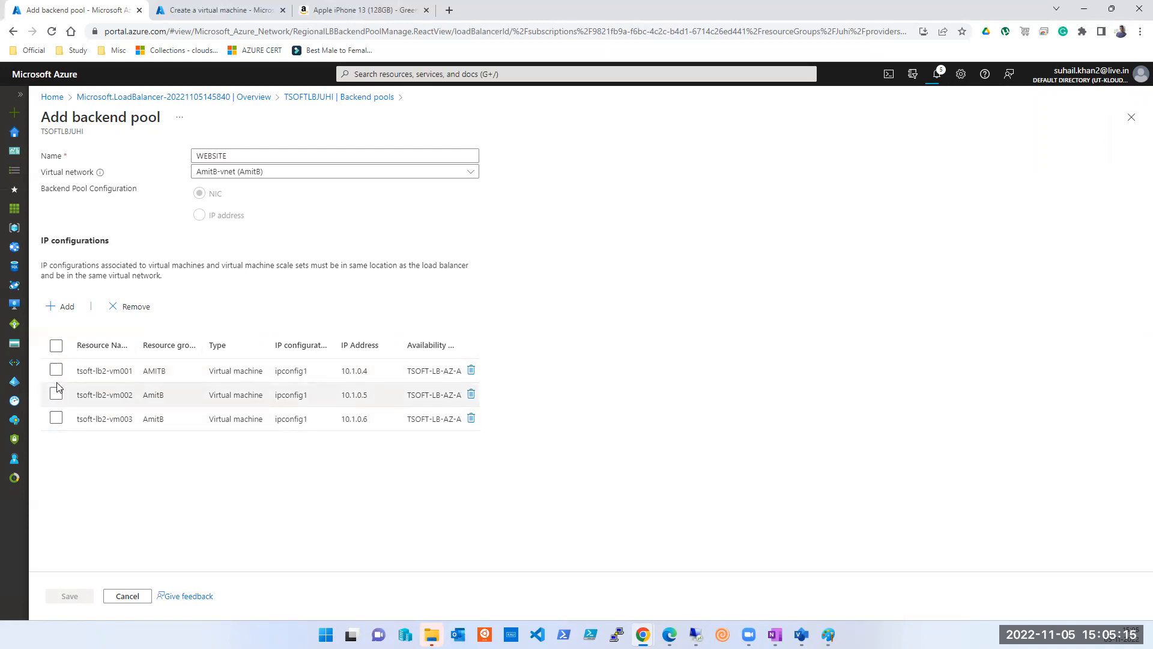
Check the backend pool's deployment notification and open the load balancer's health probes.
{"action": "left_click", "coordinate": [938, 76]}
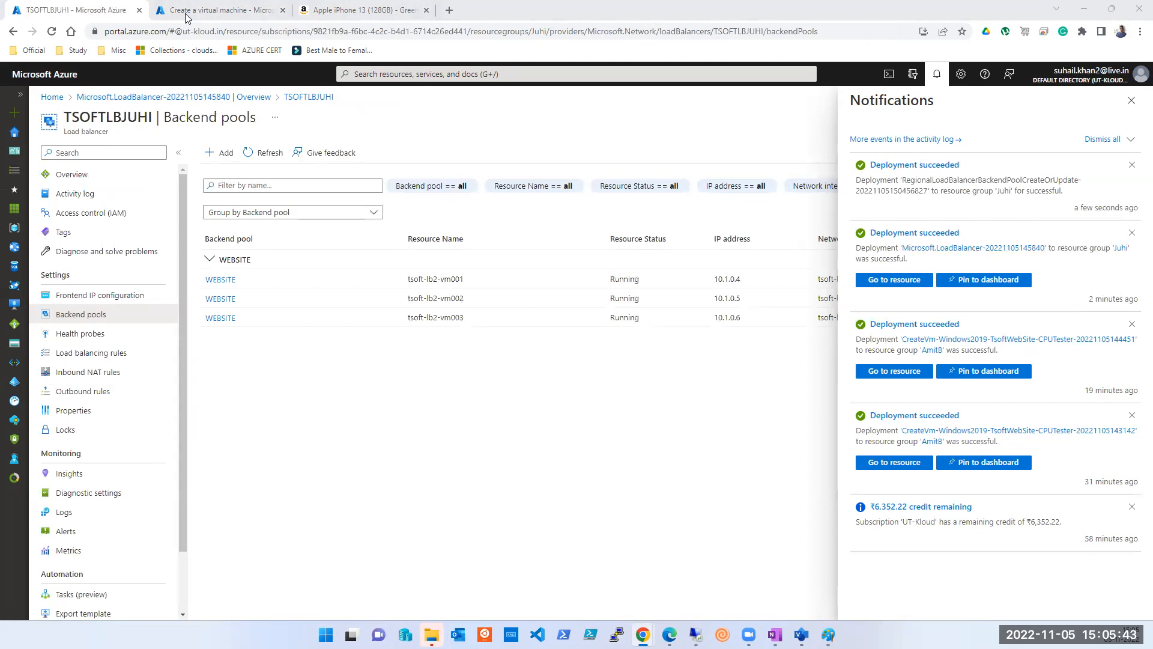
{"action": "left_click", "coordinate": [58, 336]}
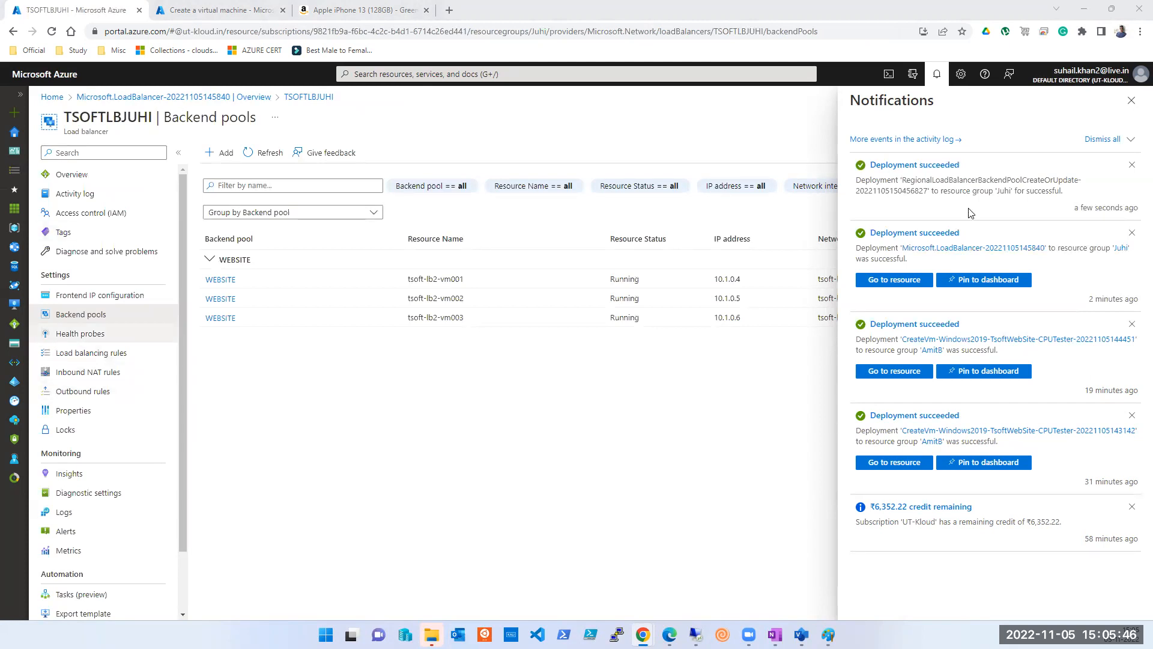
{"action": "left_click", "coordinate": [1131, 101]}
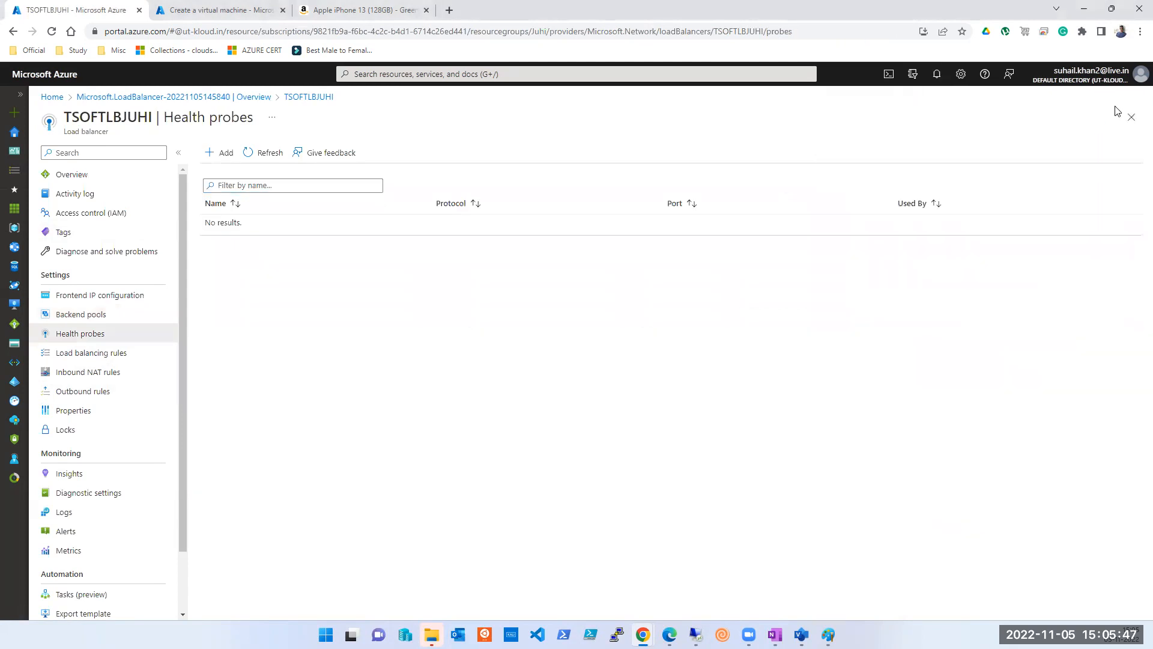
Review the blank health probe form and the load balancer's load balancing rules, backend pools and frontend IP configuration.
{"action": "left_click", "coordinate": [226, 154]}
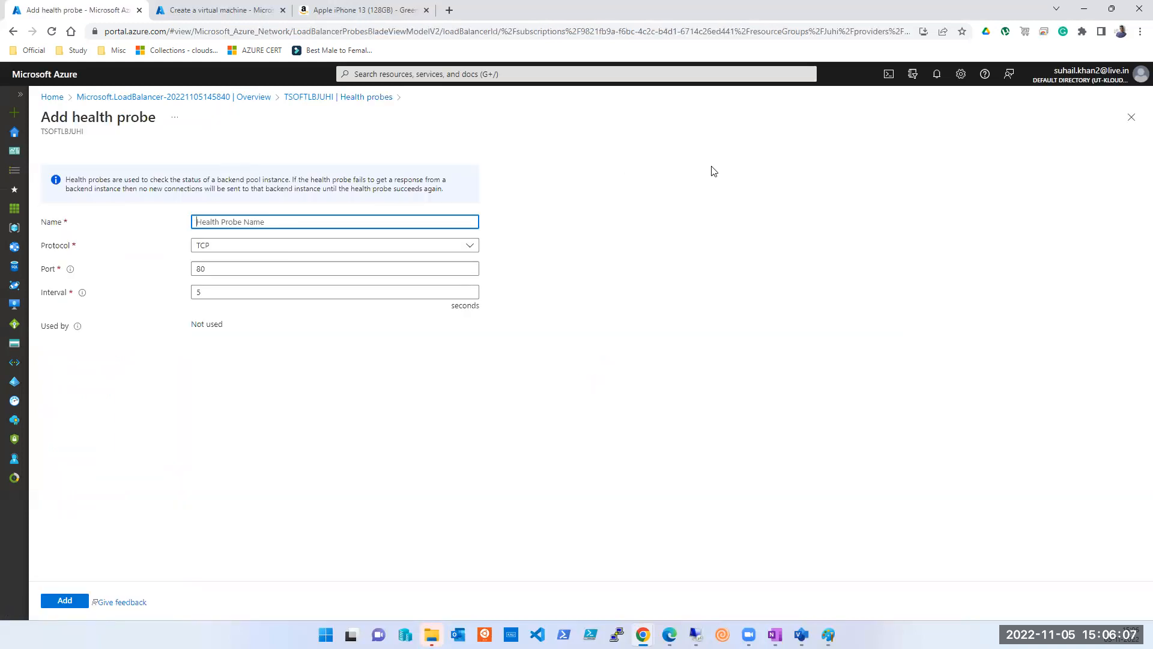
{"action": "left_click", "coordinate": [1133, 117]}
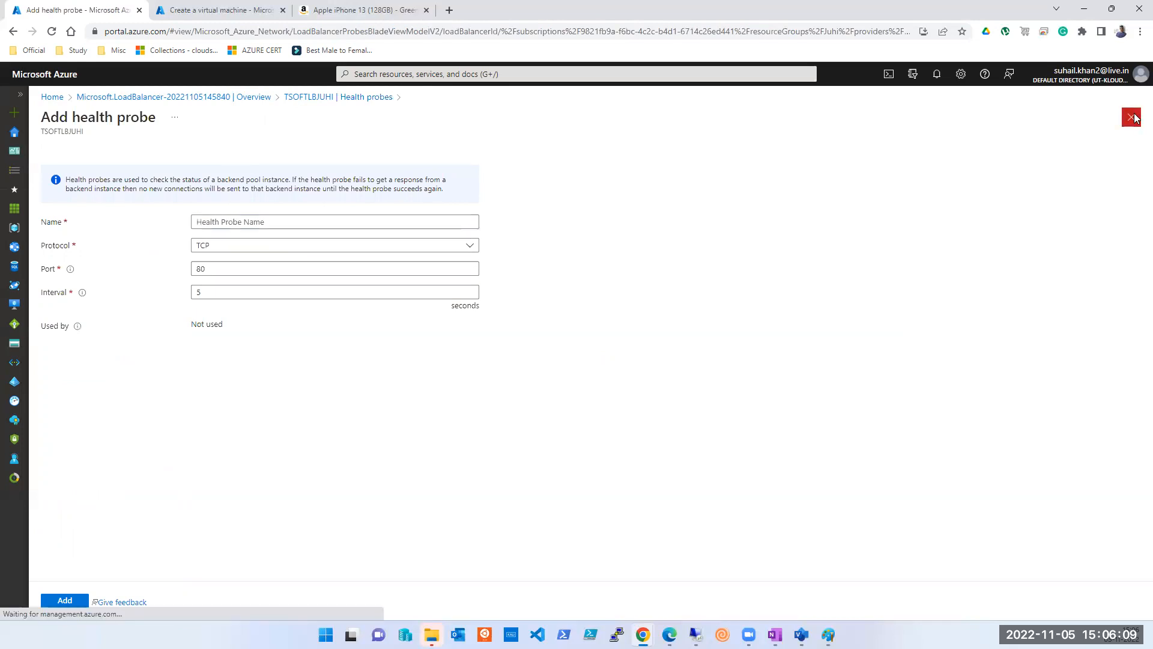
{"action": "left_click", "coordinate": [69, 318]}
{"action": "left_click", "coordinate": [73, 338]}
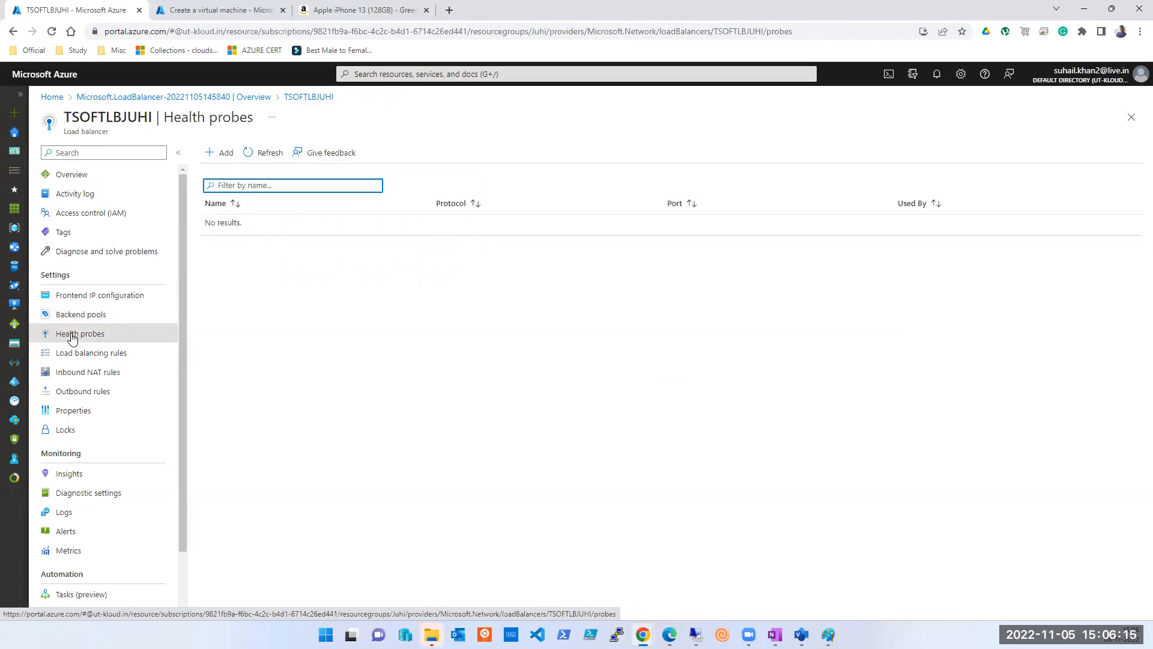
{"action": "left_click", "coordinate": [82, 353]}
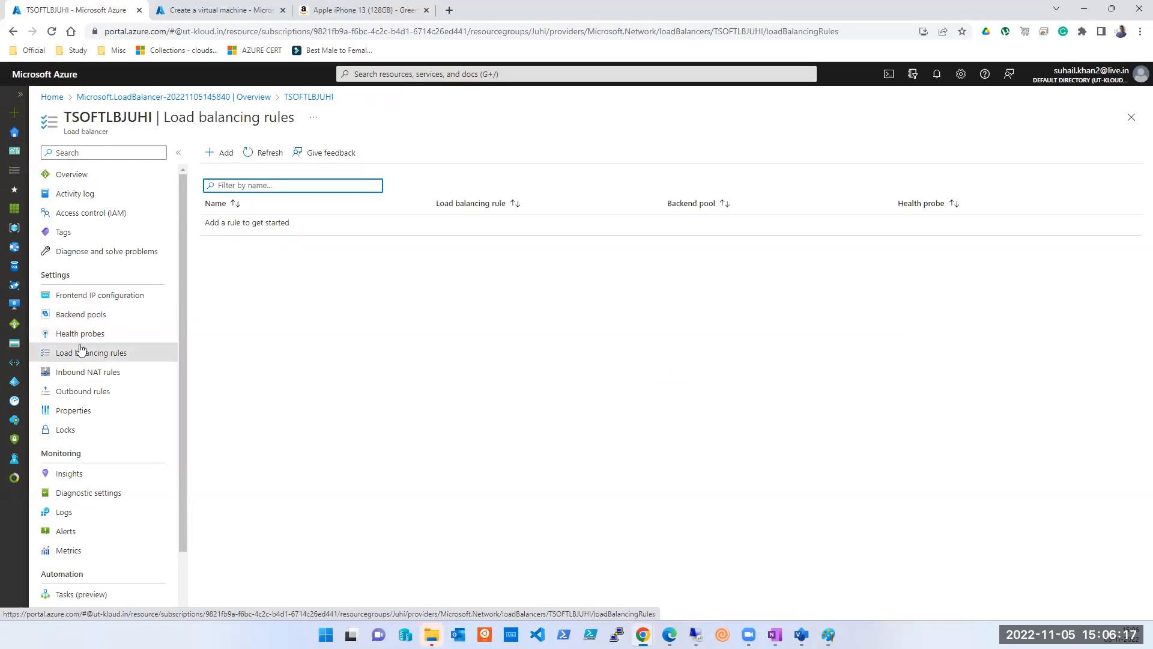
{"action": "left_click", "coordinate": [80, 326]}
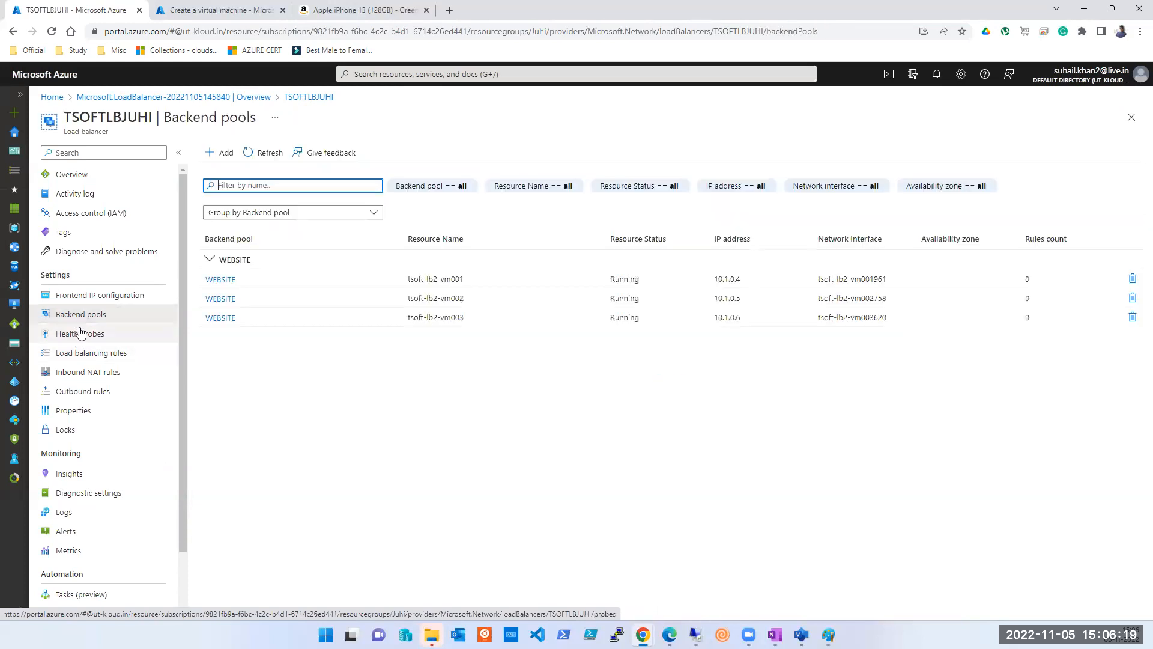
{"action": "left_click", "coordinate": [83, 298]}
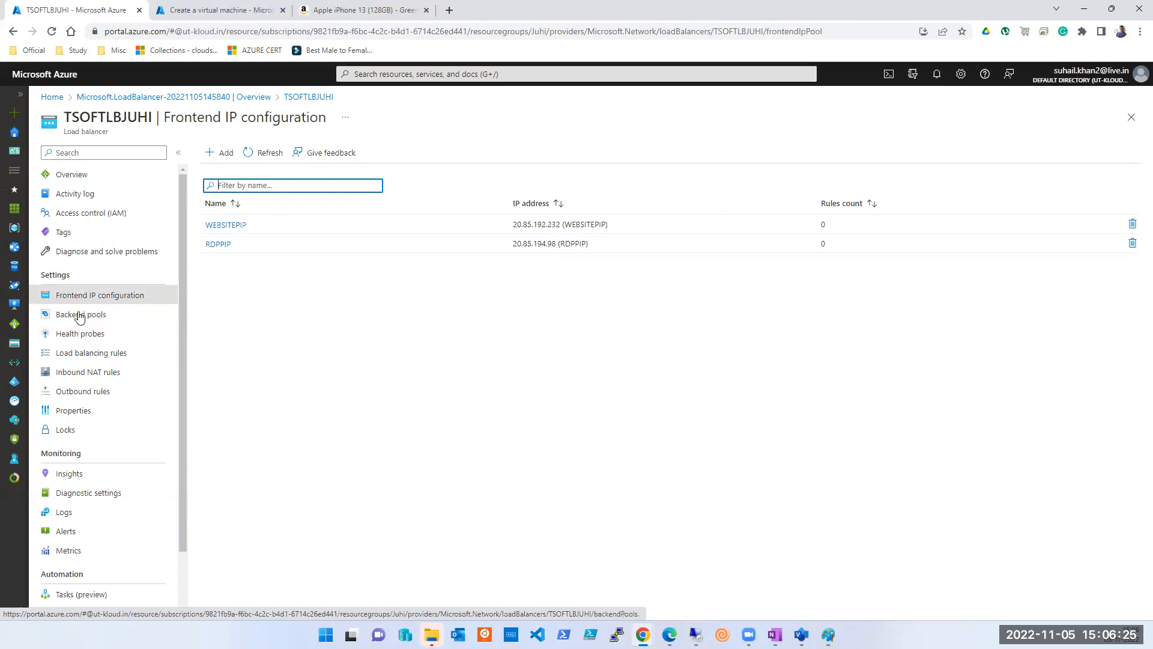
{"action": "left_click", "coordinate": [79, 317]}
{"action": "left_click", "coordinate": [79, 333]}
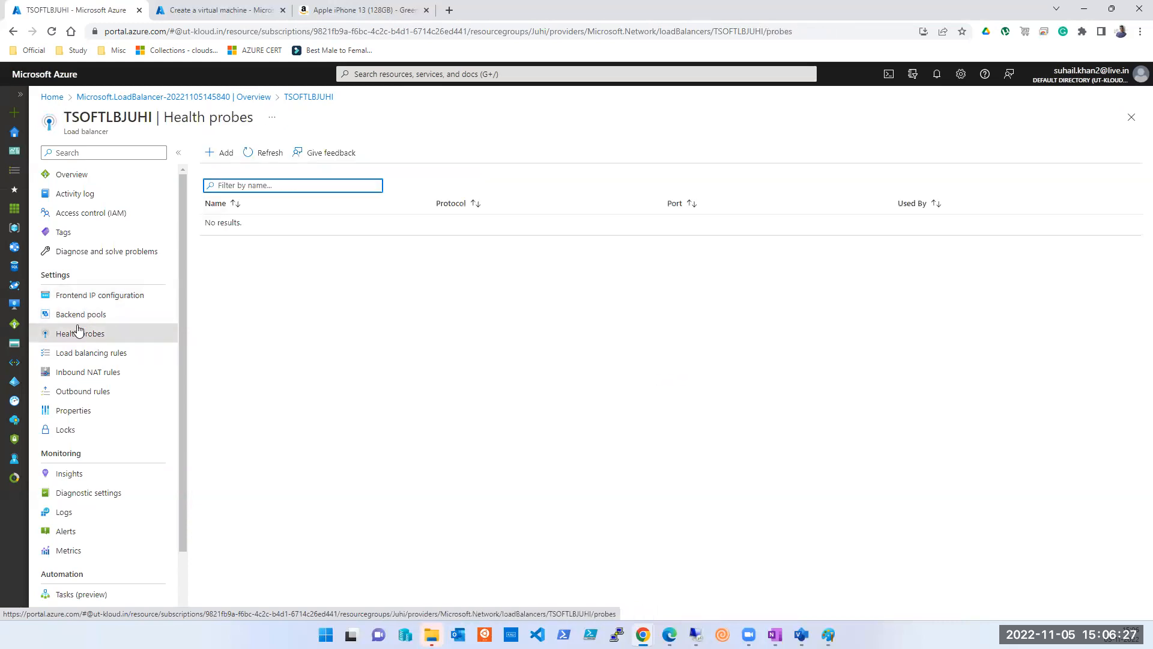
{"action": "left_click", "coordinate": [79, 314]}
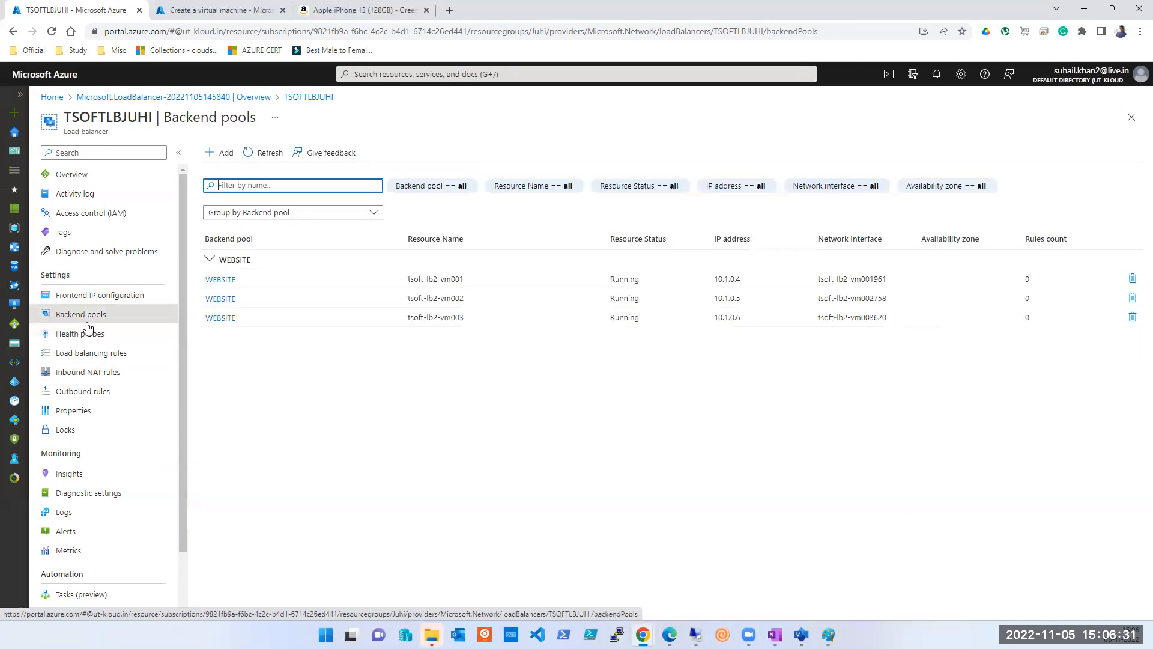
{"action": "left_click", "coordinate": [84, 341]}
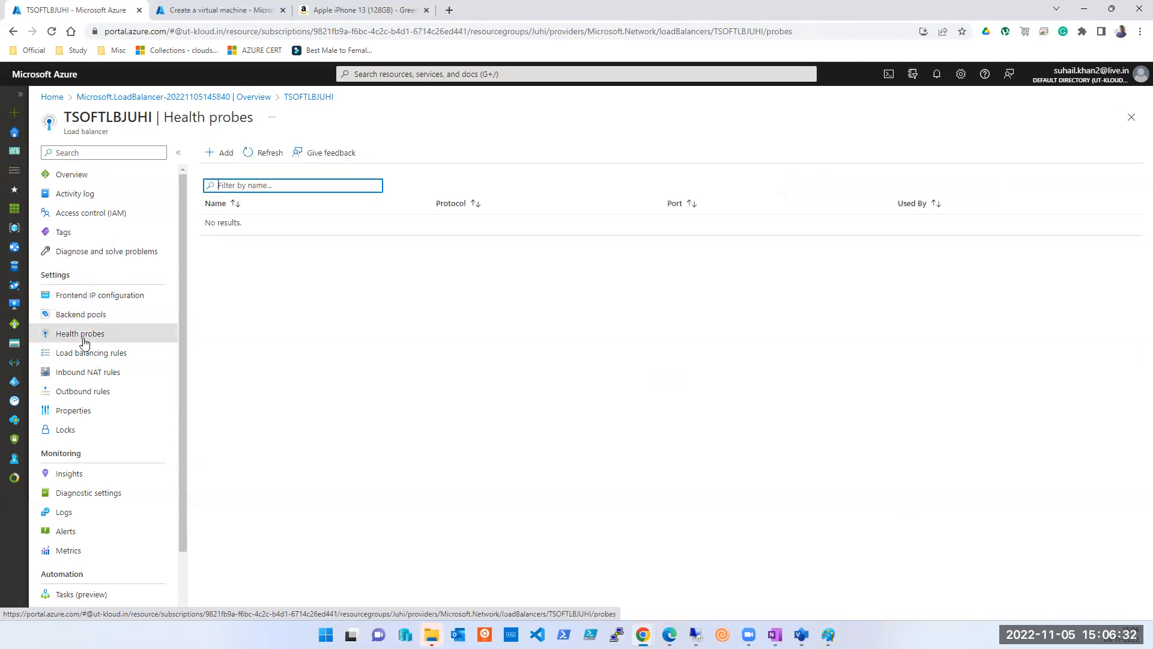
Start a new health probe named WEBSITE with HTTP as its protocol.
{"action": "left_click", "coordinate": [225, 156]}
{"action": "left_click", "coordinate": [281, 221]}
{"action": "type", "text": "WEBSITE"}
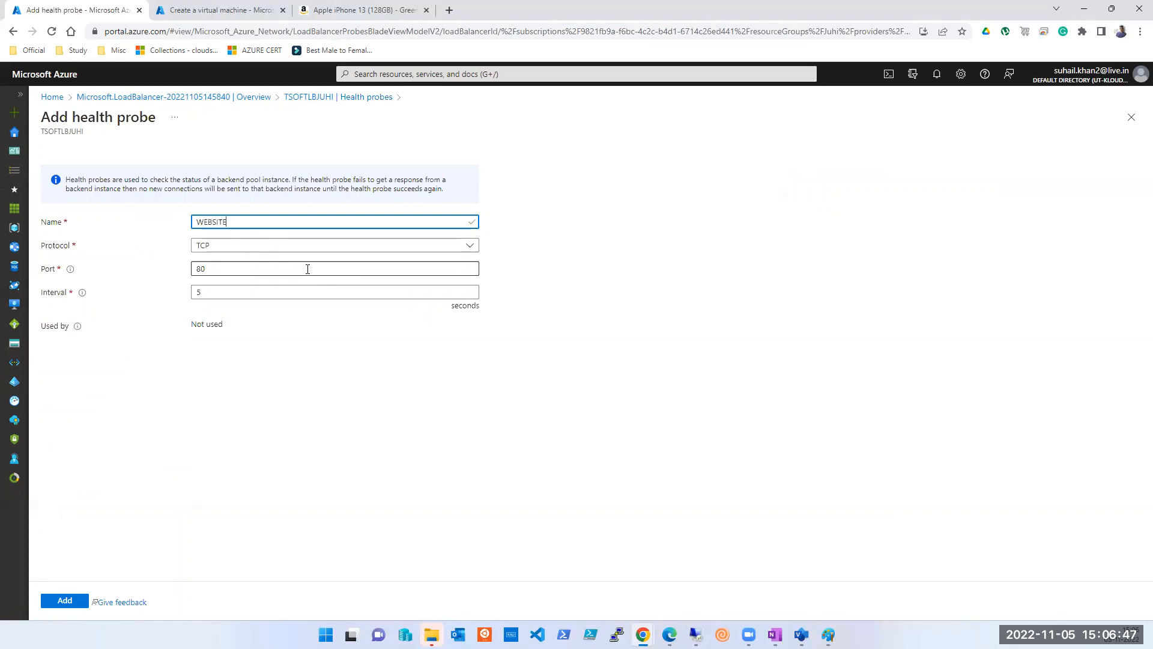
{"action": "left_click", "coordinate": [223, 248]}
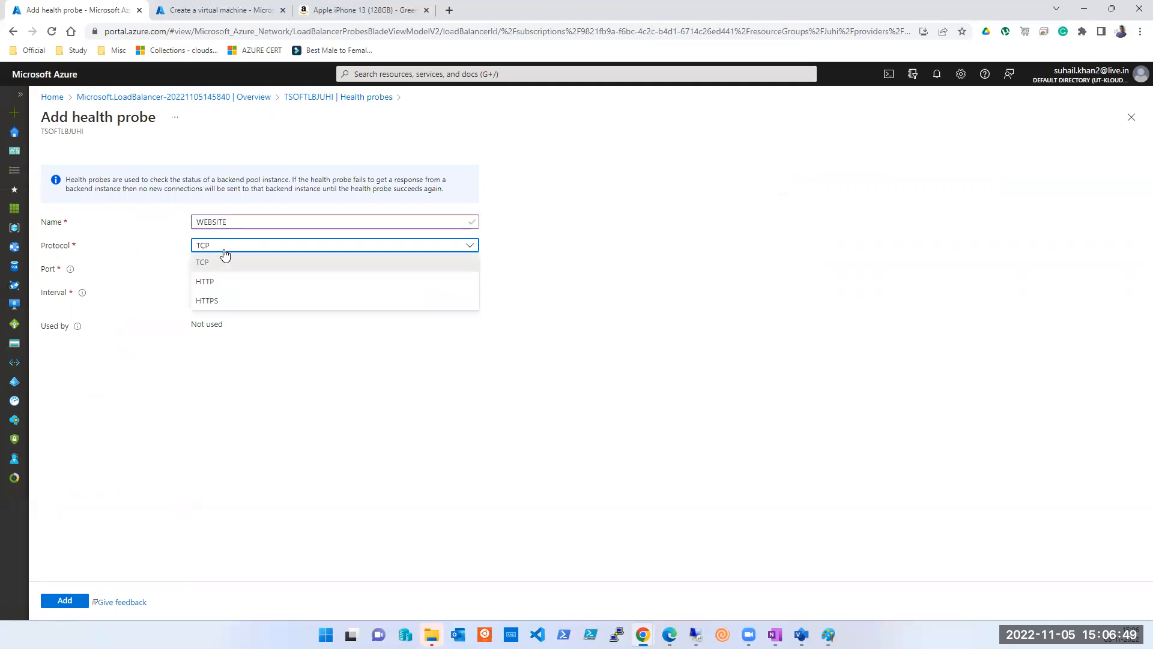
{"action": "left_click", "coordinate": [204, 286]}
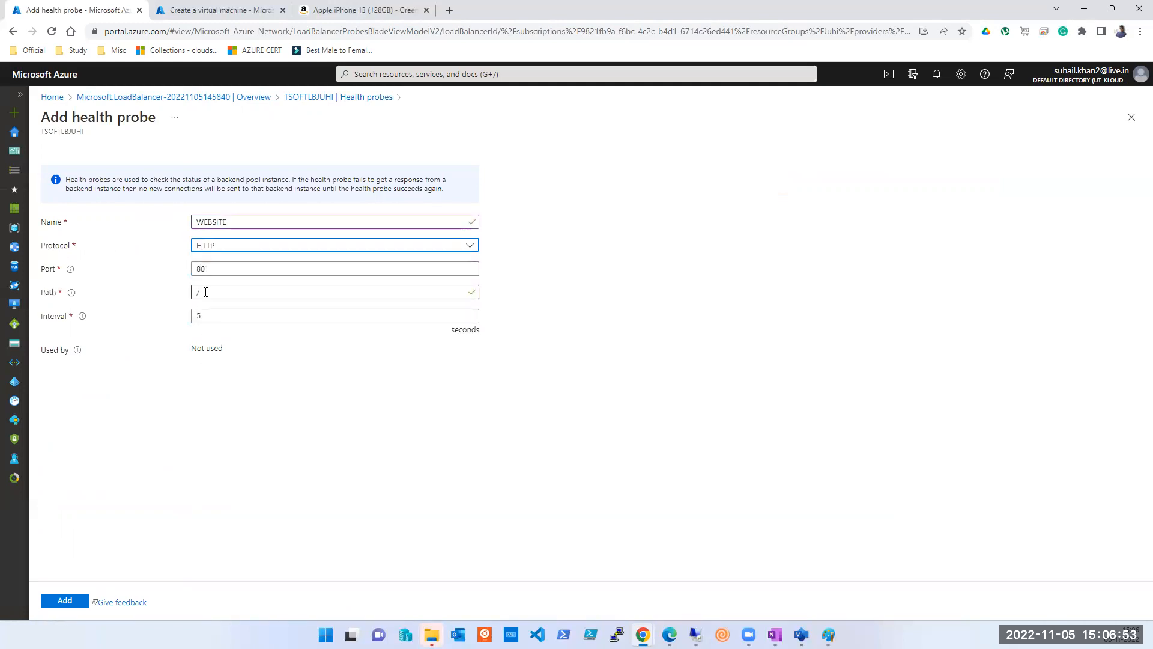
{"action": "mouse_move", "coordinate": [71, 295]}
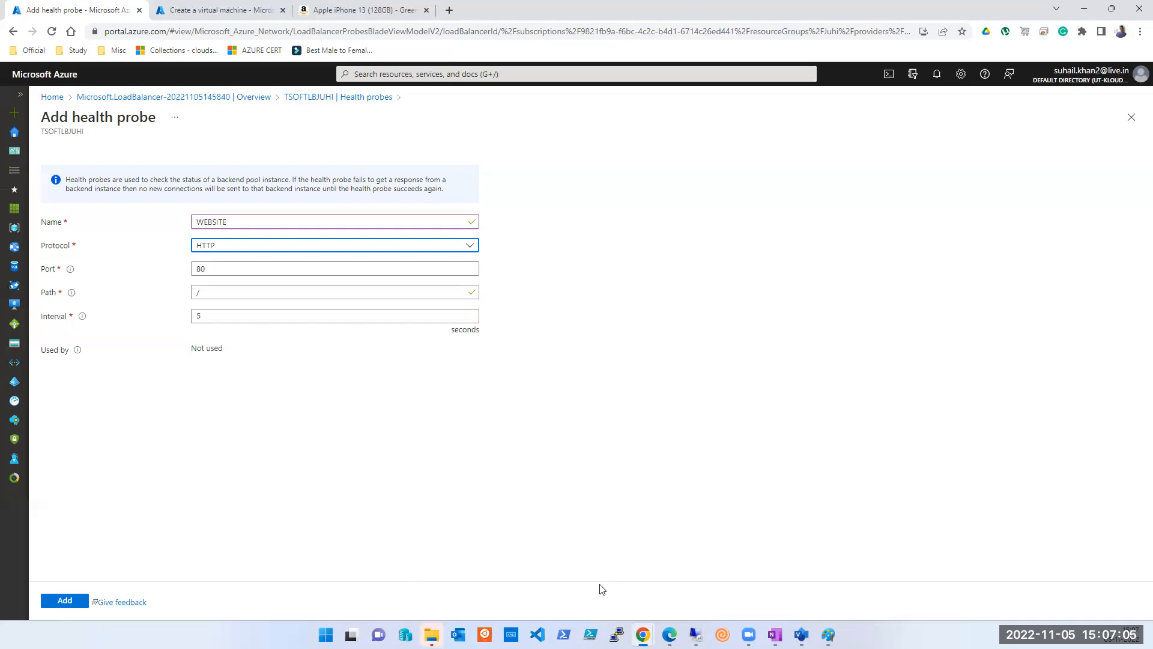
Switch to Visio to examine the load balancer and its virtual machines in the training diagram, and return to the probe form.
{"action": "left_click", "coordinate": [801, 635]}
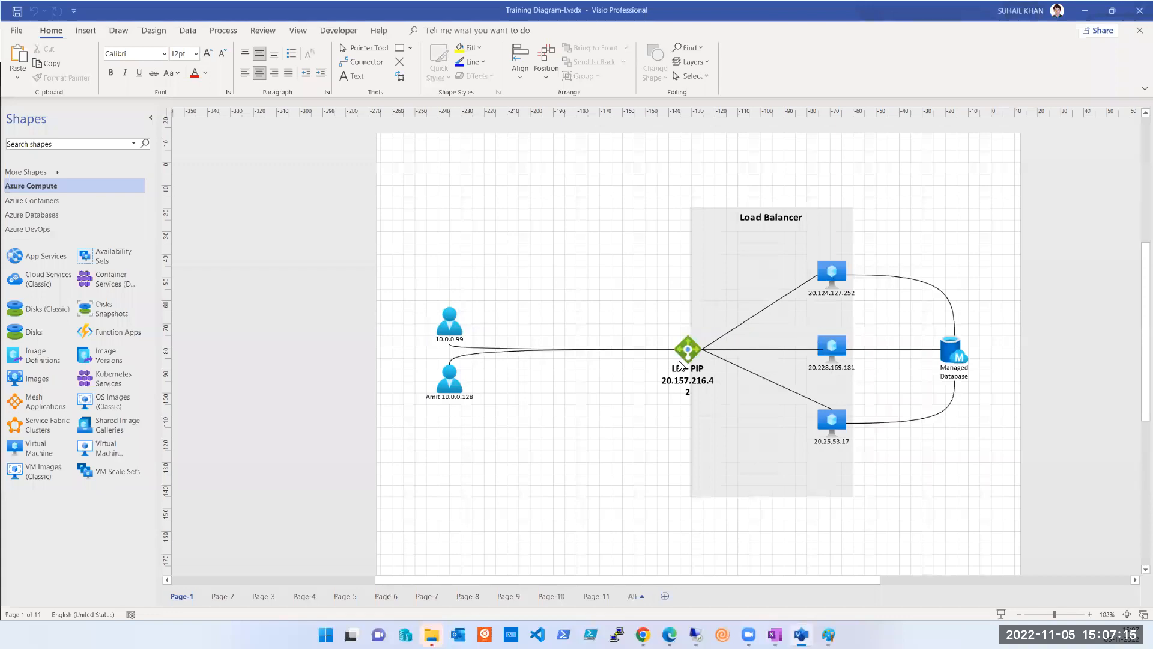
{"action": "type", "text": "2"}
{"action": "mouse_move", "coordinate": [829, 301]}
{"action": "left_click", "coordinate": [1084, 10]}
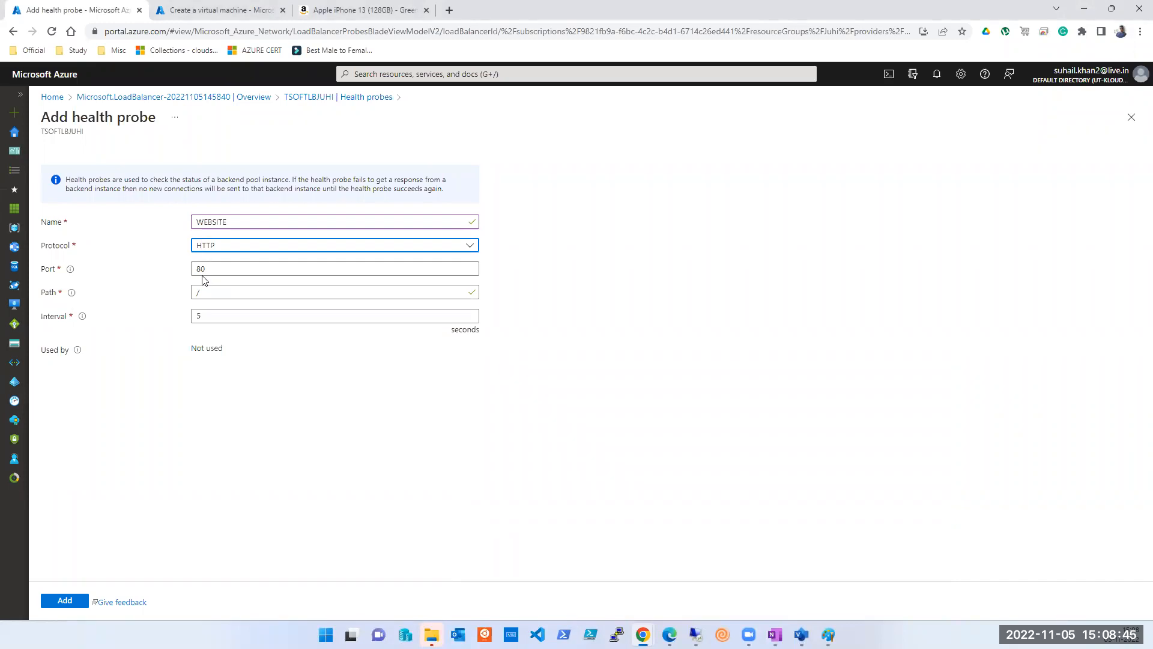
{"action": "left_click", "coordinate": [801, 634]}
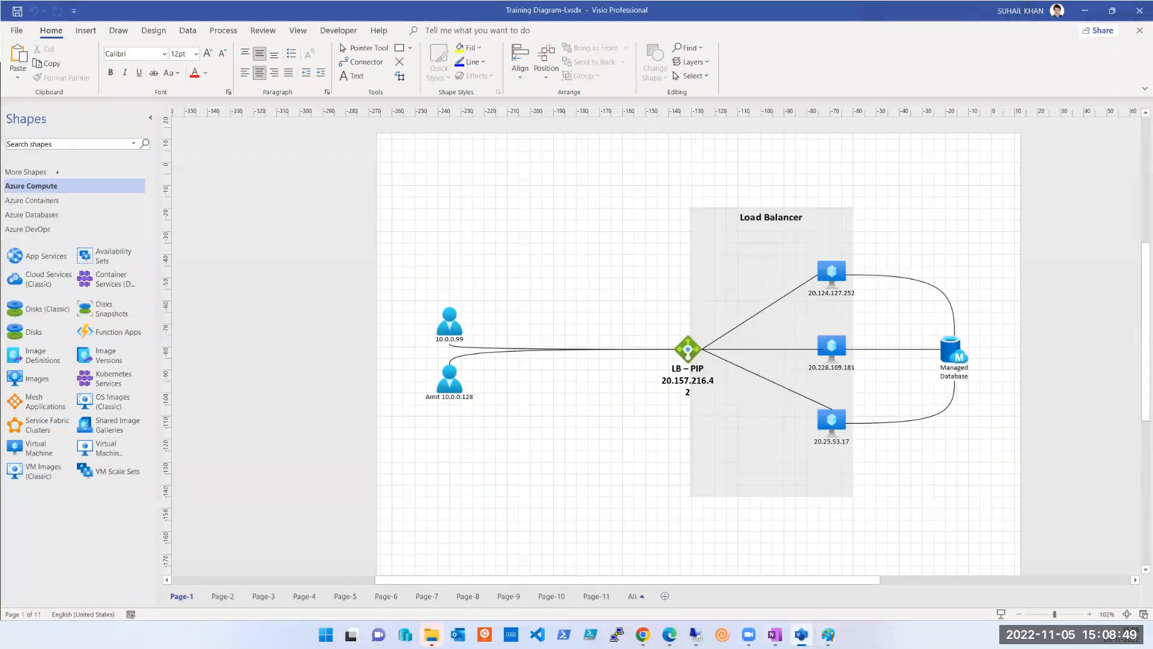
{"action": "left_click", "coordinate": [801, 635]}
Try a health probe interval of 4 seconds, check the allowed range, and set the interval back to 5 seconds.
{"action": "mouse_move", "coordinate": [81, 318]}
{"action": "double_click", "coordinate": [205, 316]}
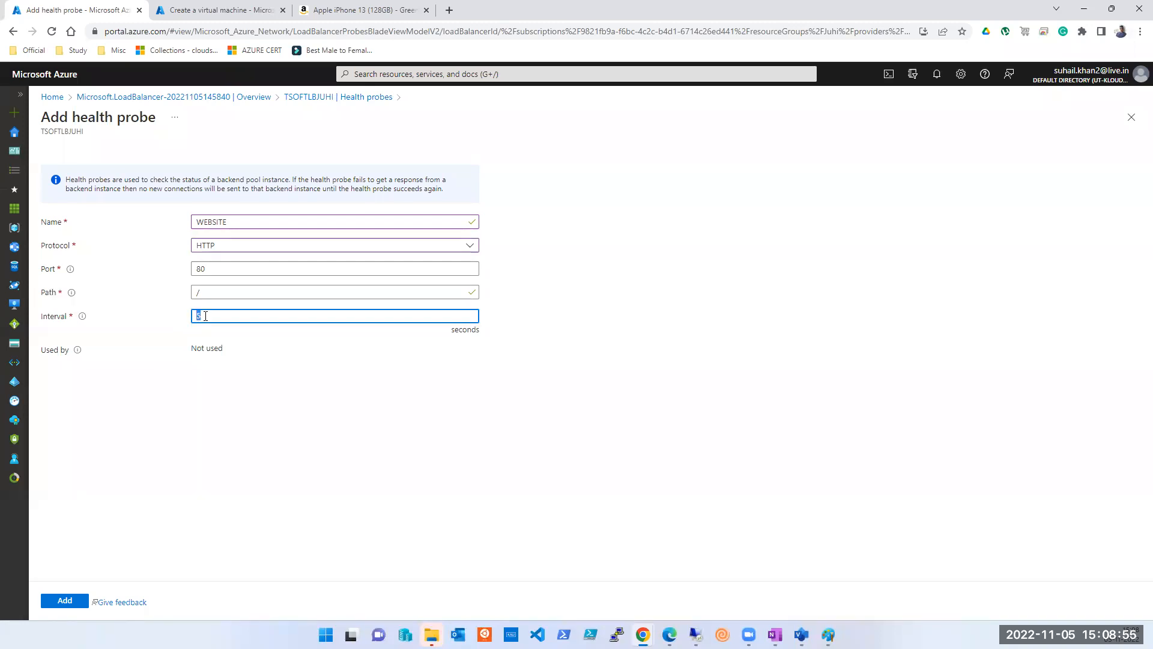
{"action": "type", "text": "4"}
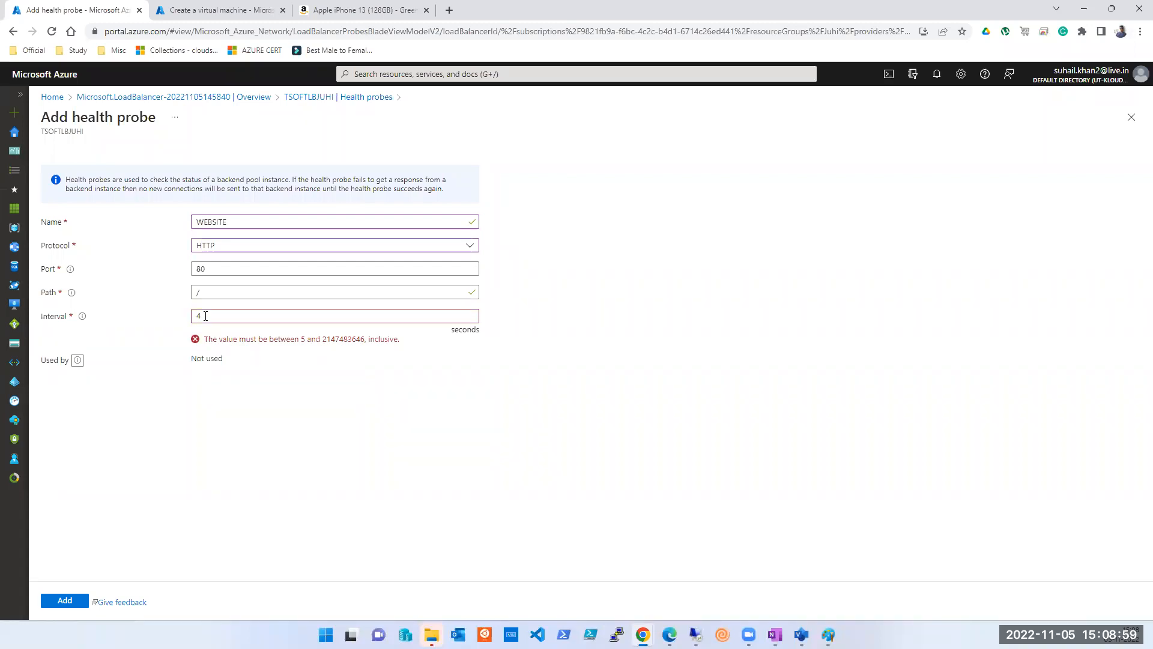
{"action": "triple_click", "coordinate": [336, 338]}
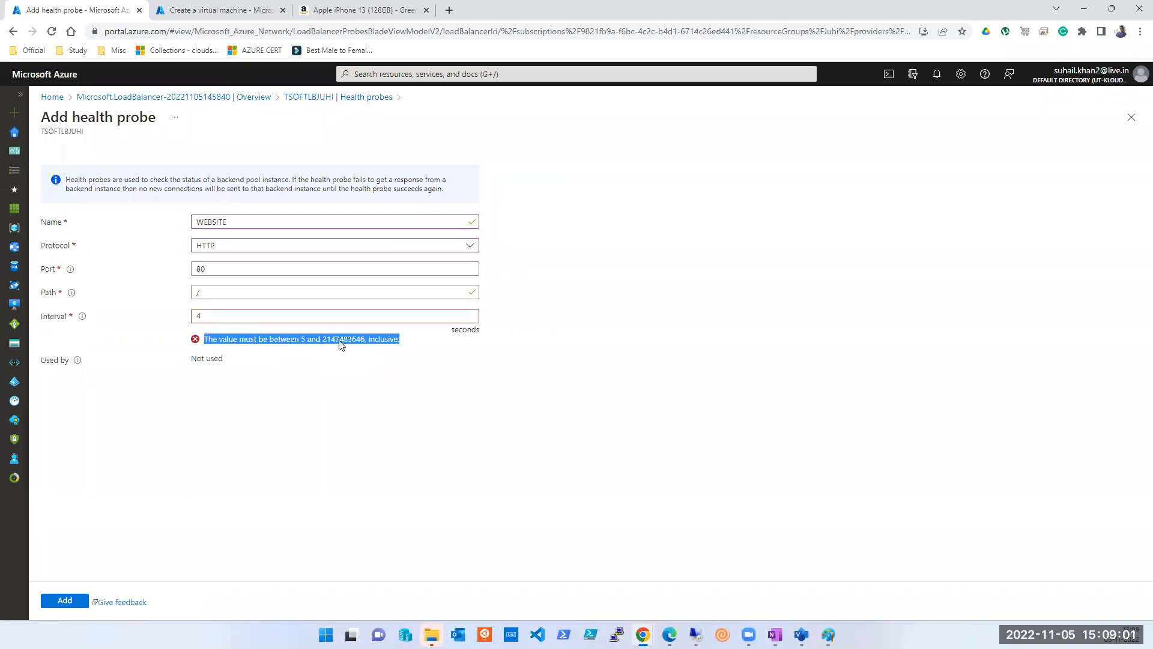
{"action": "double_click", "coordinate": [339, 340]}
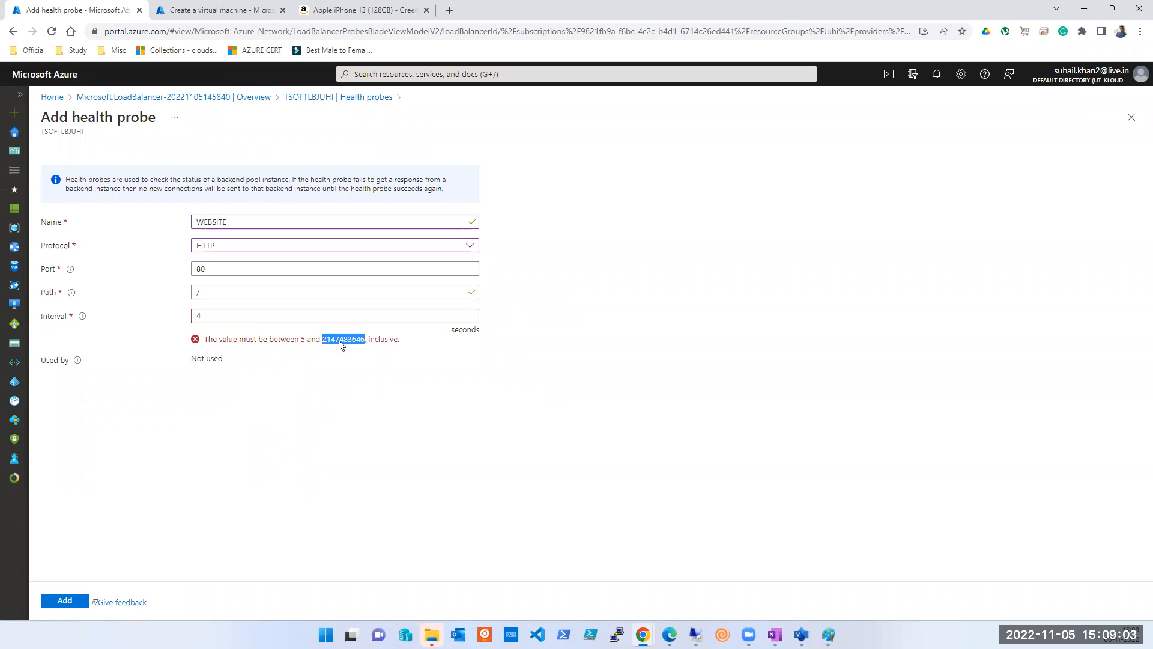
{"action": "left_click", "coordinate": [226, 319]}
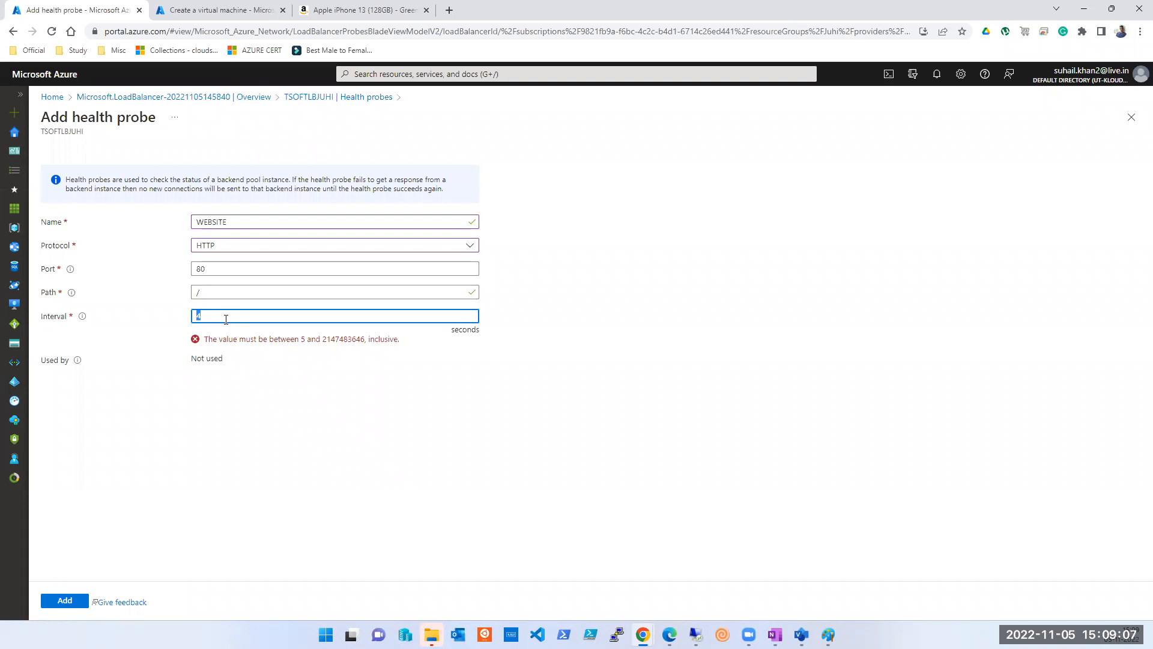
{"action": "type", "text": "5"}
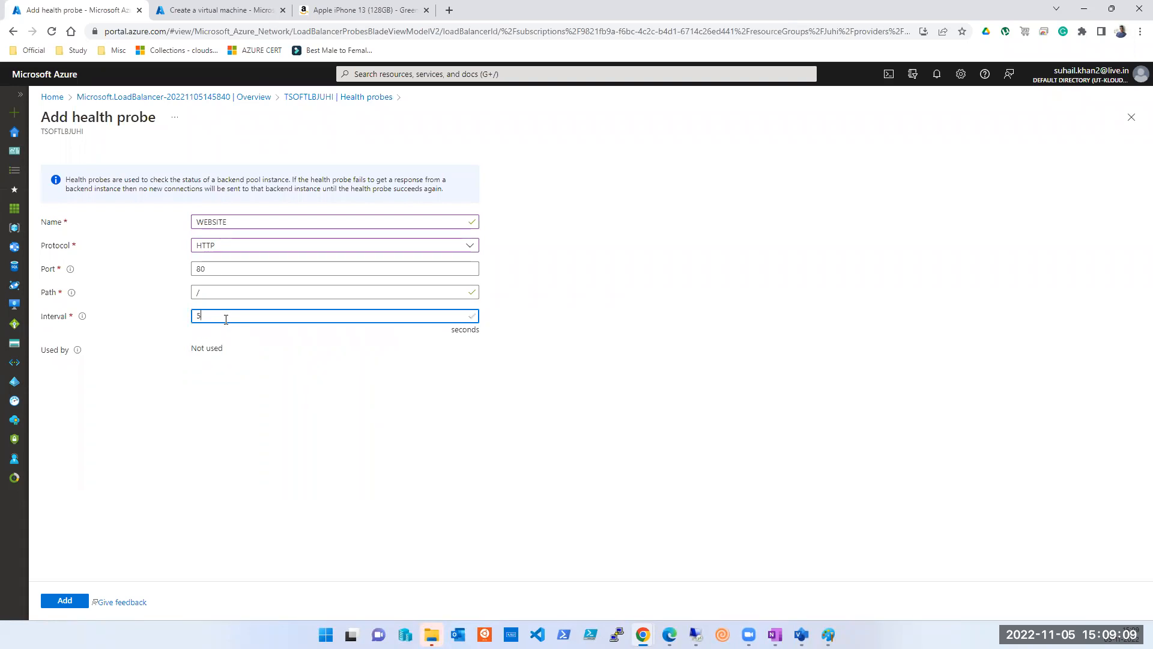
{"action": "double_click", "coordinate": [226, 319]}
{"action": "double_click", "coordinate": [226, 319]}
Trace the connection from the load balancer to the uppermost virtual machine in the Visio diagram, and return to the portal.
{"action": "left_click", "coordinate": [802, 634]}
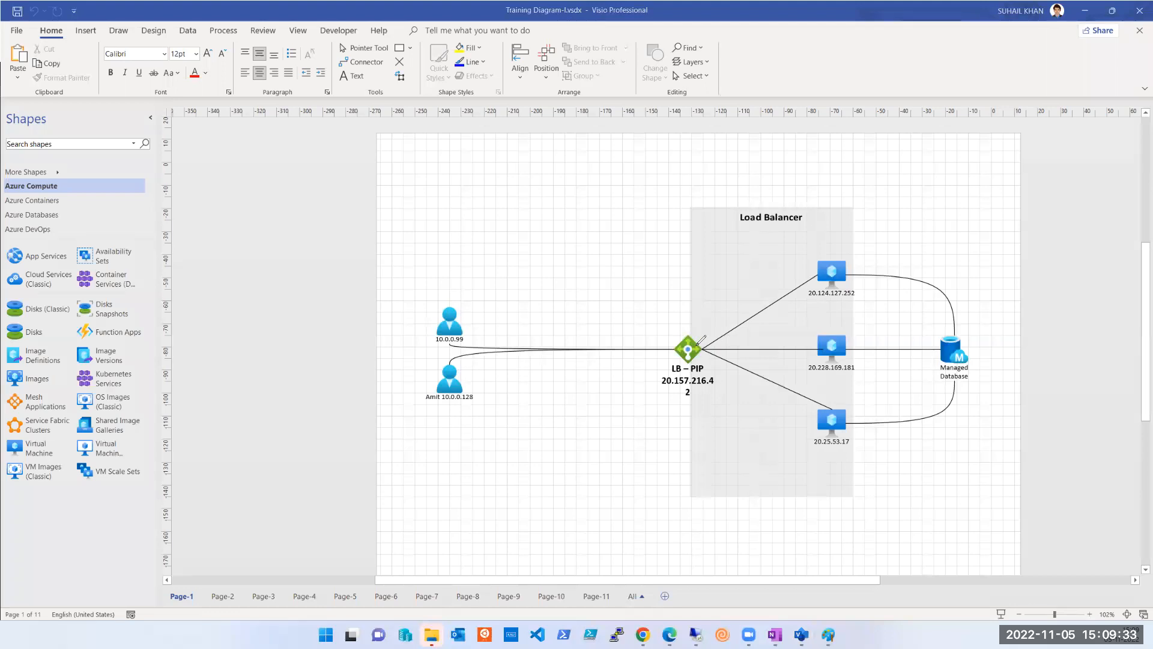
{"action": "left_click_drag", "start_coordinate": [702, 340], "coordinate": [823, 268]}
{"action": "left_click", "coordinate": [605, 61]}
{"action": "left_click", "coordinate": [1084, 12]}
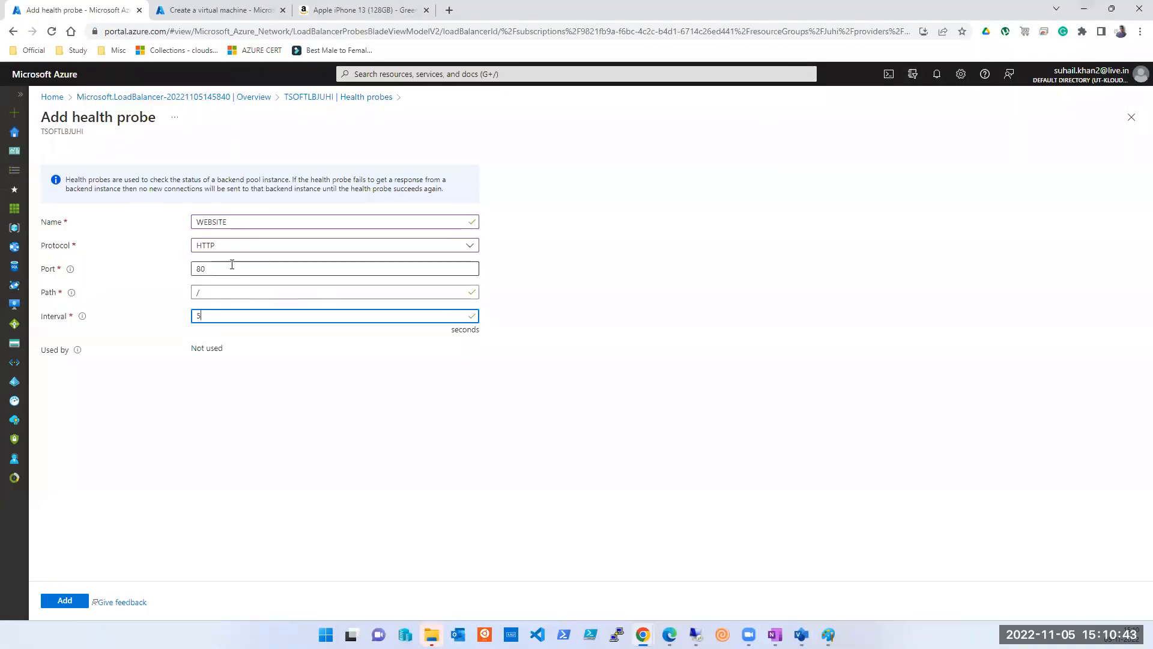
Check the probe's port description, try HTTPS as the protocol, and switch it back to HTTP.
{"action": "mouse_move", "coordinate": [71, 270]}
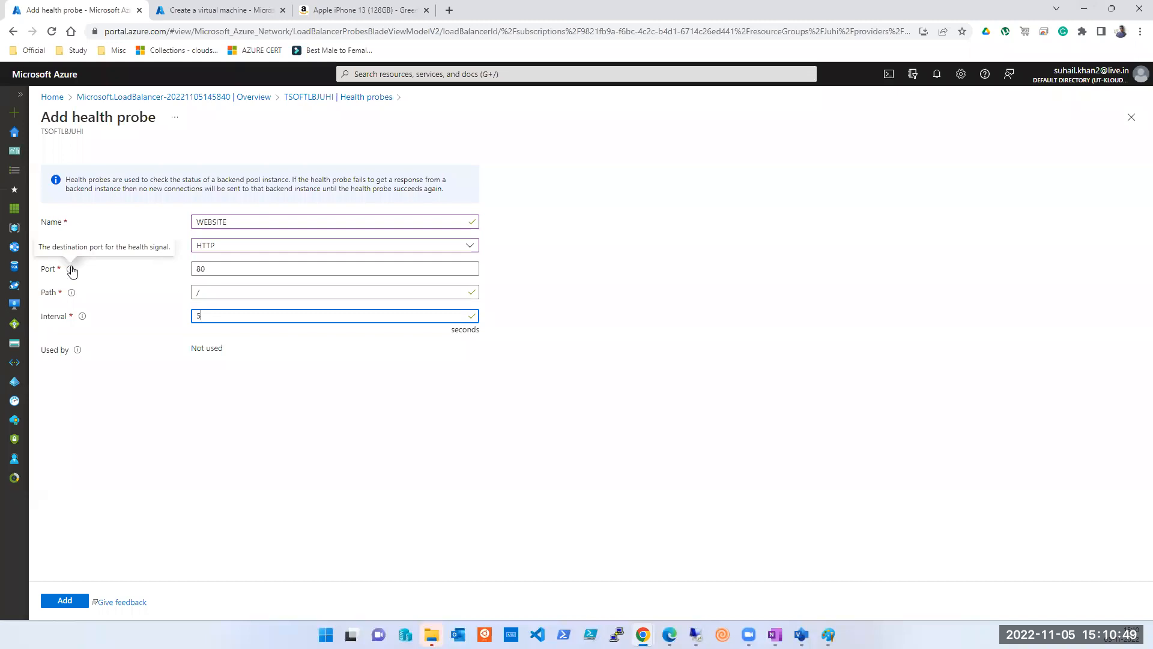
{"action": "left_click", "coordinate": [275, 265]}
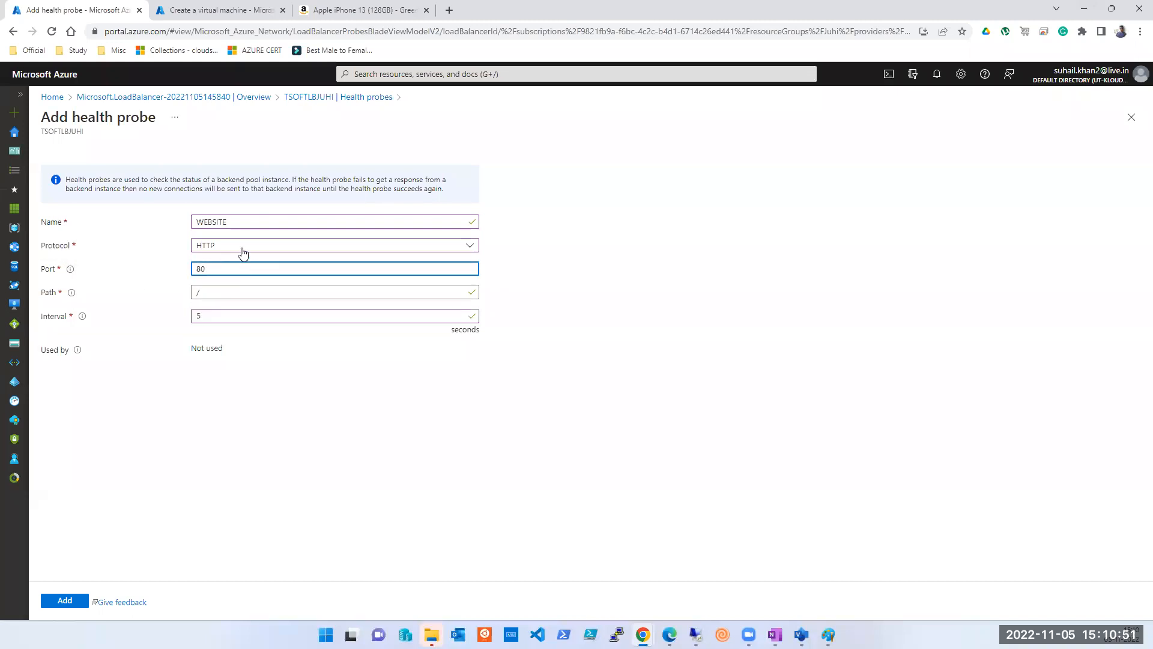
{"action": "left_click", "coordinate": [243, 253]}
{"action": "left_click", "coordinate": [203, 281]}
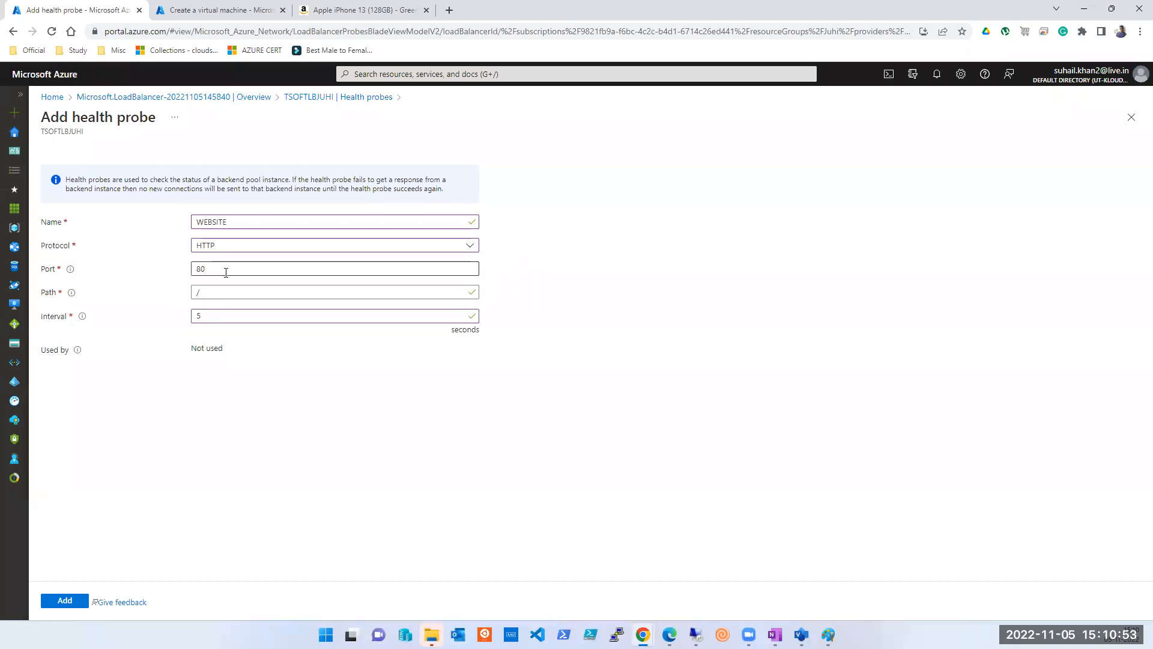
{"action": "left_click", "coordinate": [228, 246]}
{"action": "left_click", "coordinate": [216, 299]}
{"action": "left_click", "coordinate": [219, 250]}
{"action": "left_click", "coordinate": [215, 279]}
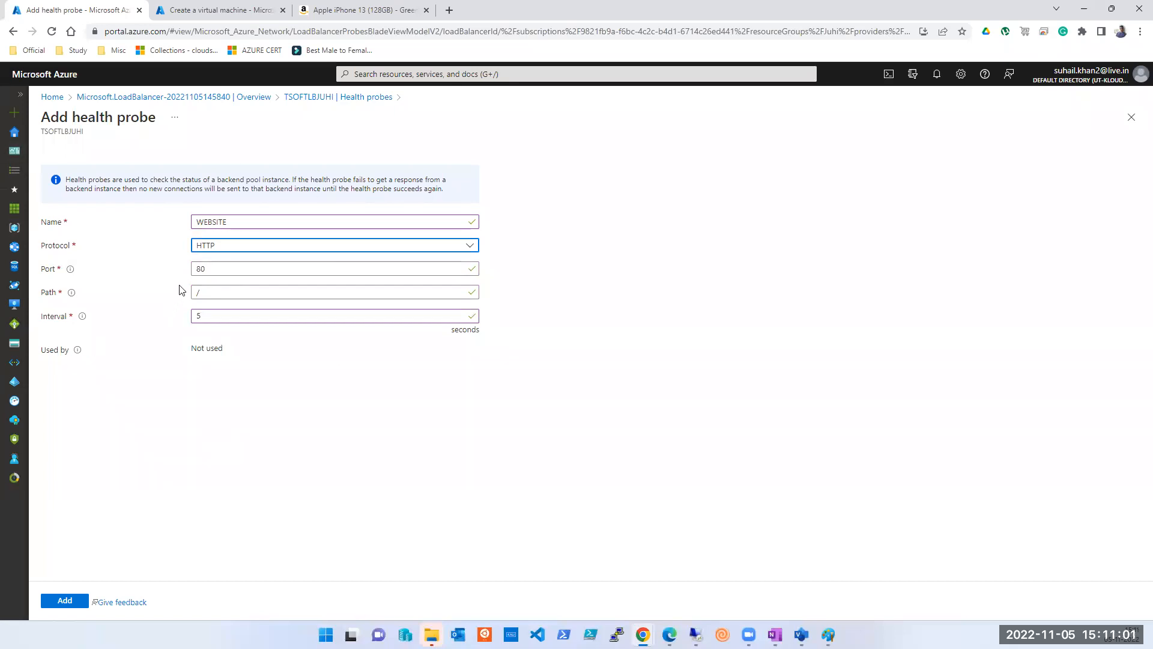
Try /IMAGES as the health probe path and restore the path to /.
{"action": "mouse_move", "coordinate": [72, 299]}
{"action": "left_click", "coordinate": [241, 292]}
{"action": "type", "text": "IMAGES"}
{"action": "left_click", "coordinate": [246, 457]}
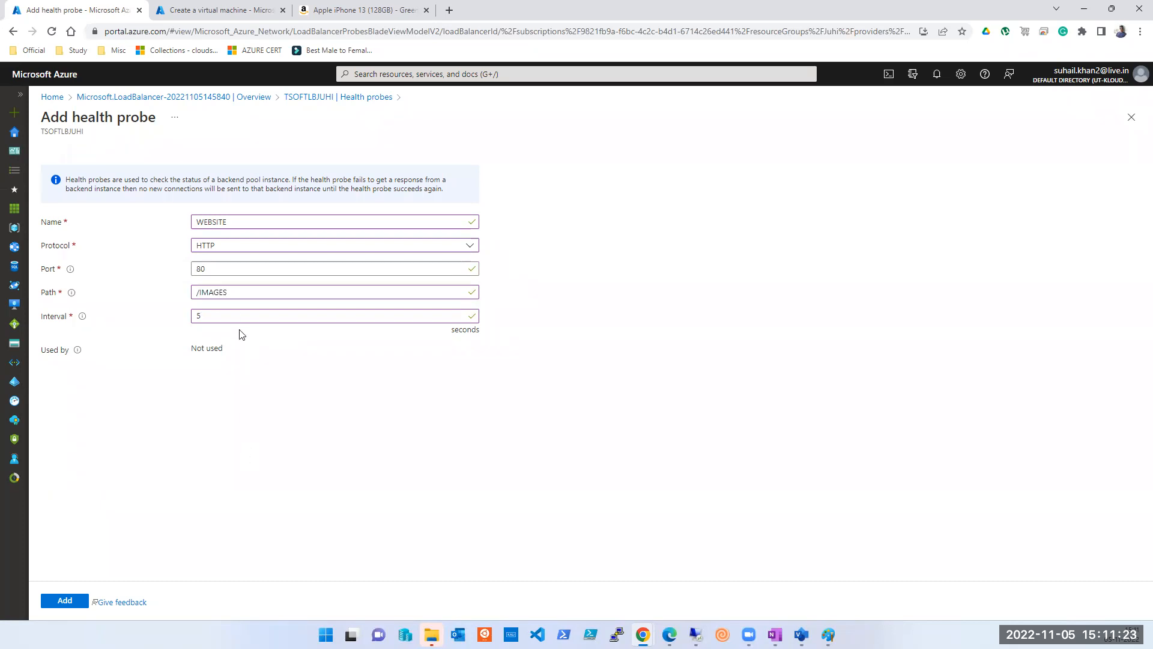
{"action": "double_click", "coordinate": [222, 294]}
{"action": "key", "text": "BackSpace"}
{"action": "left_click", "coordinate": [257, 392]}
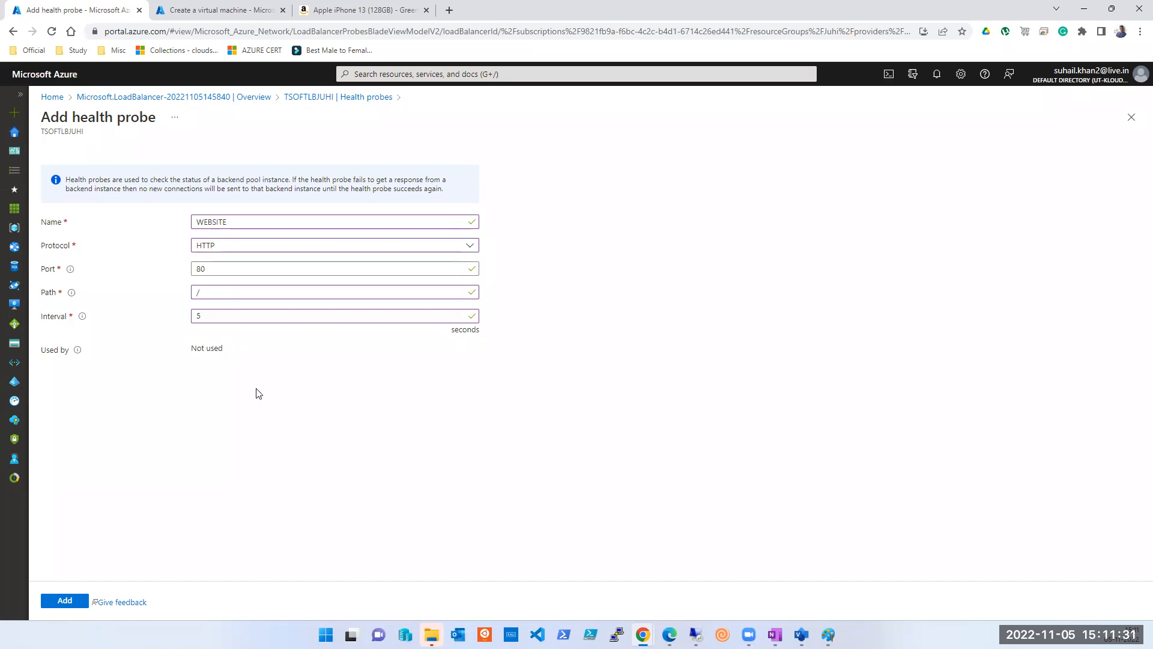
Add the WEBSITE health probe to the load balancer and switch to the Visio diagram.
{"action": "left_click", "coordinate": [65, 601]}
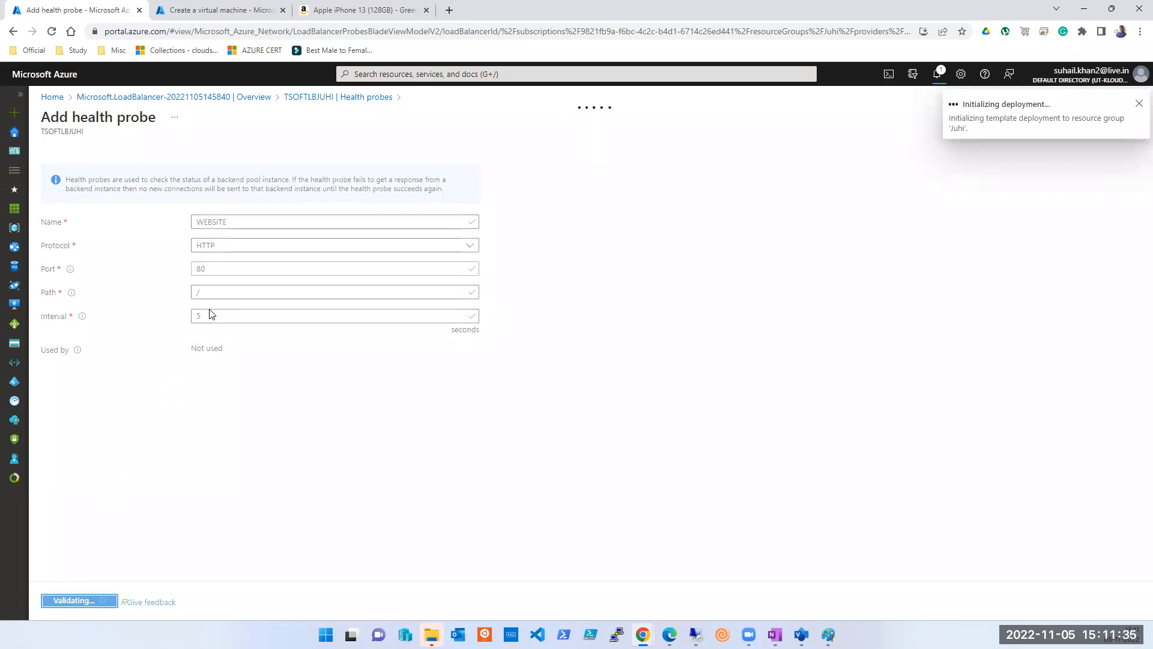
{"action": "key", "text": "alt+Tab"}
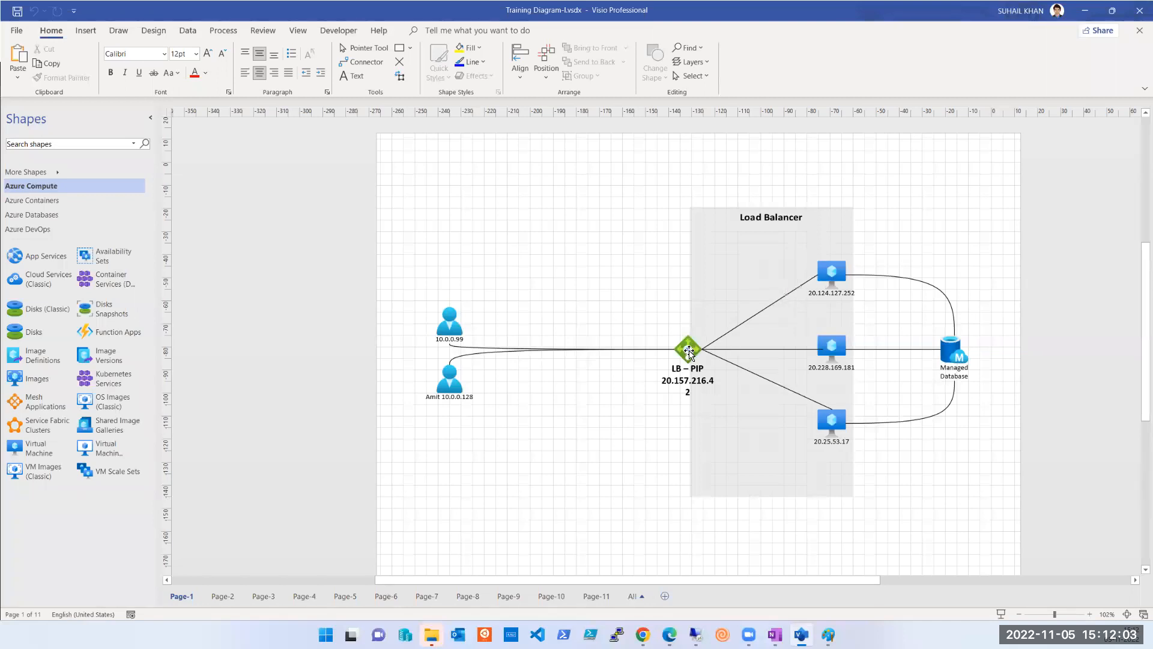
Nudge the load balancer icon slightly toward the virtual machines and inspect the connector leading to the middle virtual machine.
{"action": "left_click_drag", "start_coordinate": [691, 353], "coordinate": [693, 350]}
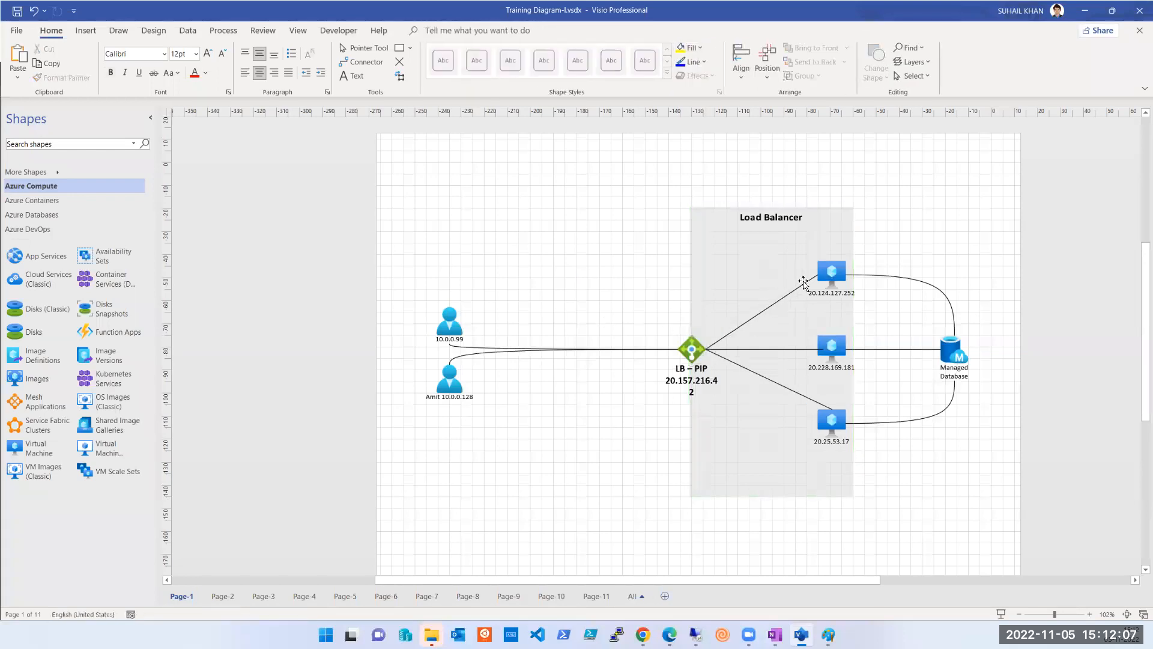
{"action": "left_click", "coordinate": [810, 349]}
{"action": "left_click_drag", "start_coordinate": [824, 349], "coordinate": [818, 348]}
{"action": "left_click", "coordinate": [565, 253]}
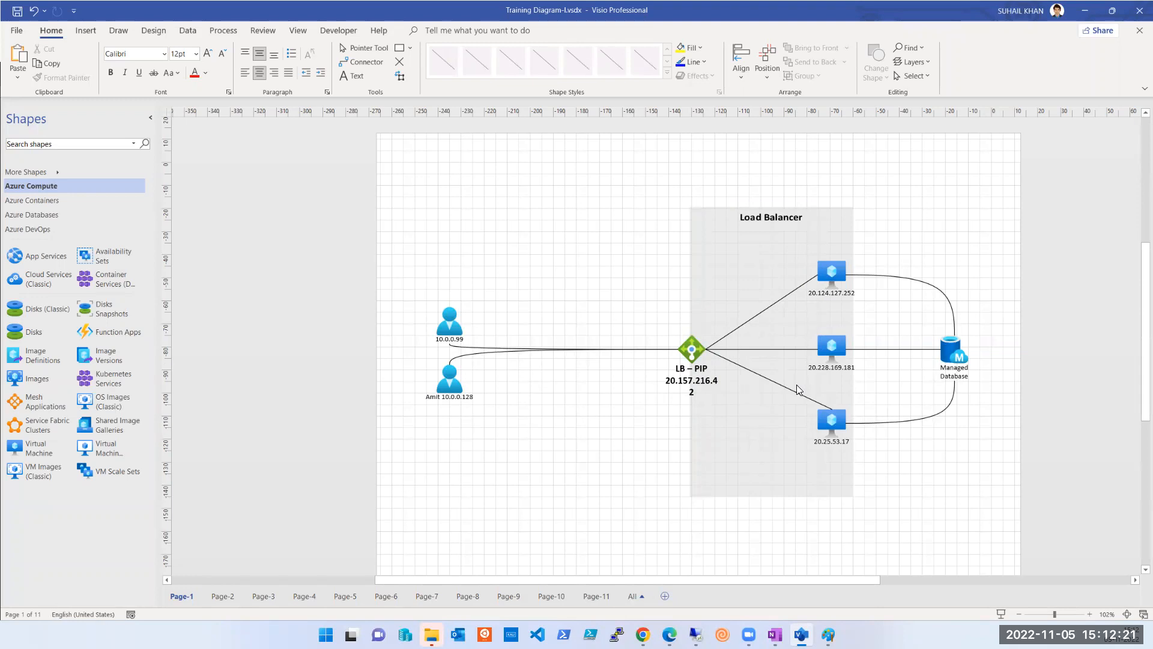
Examine the middle virtual machine, the load balancer and the users to follow how traffic is distributed in the diagram.
{"action": "left_click", "coordinate": [831, 346]}
{"action": "mouse_move", "coordinate": [832, 396]}
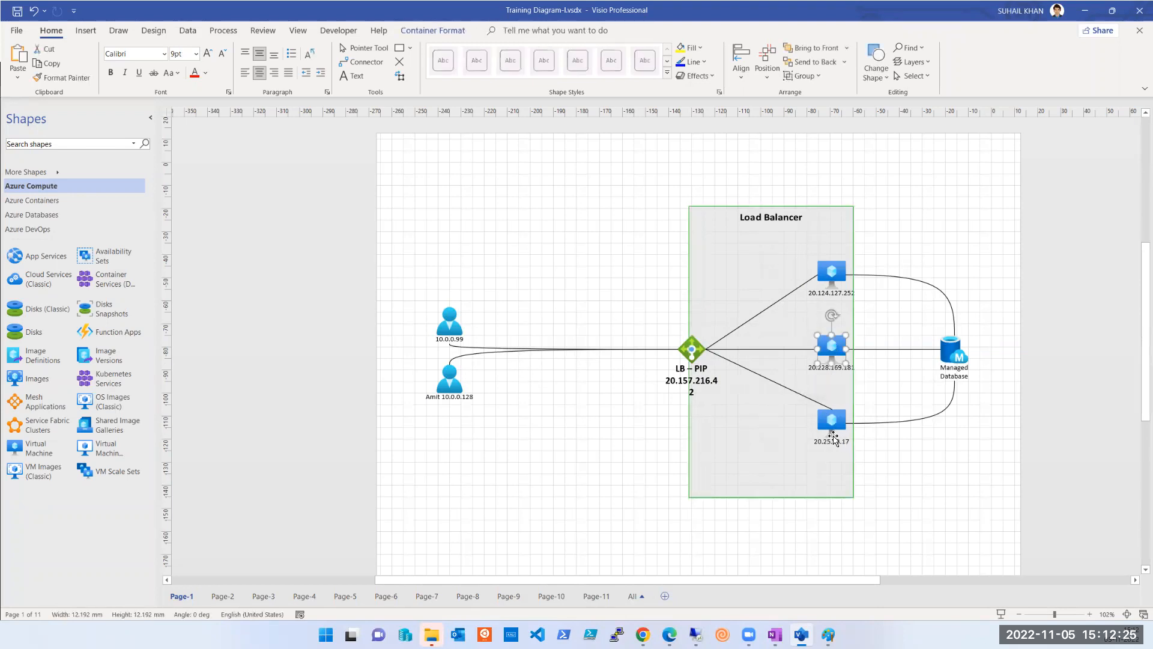
{"action": "left_click", "coordinate": [615, 416]}
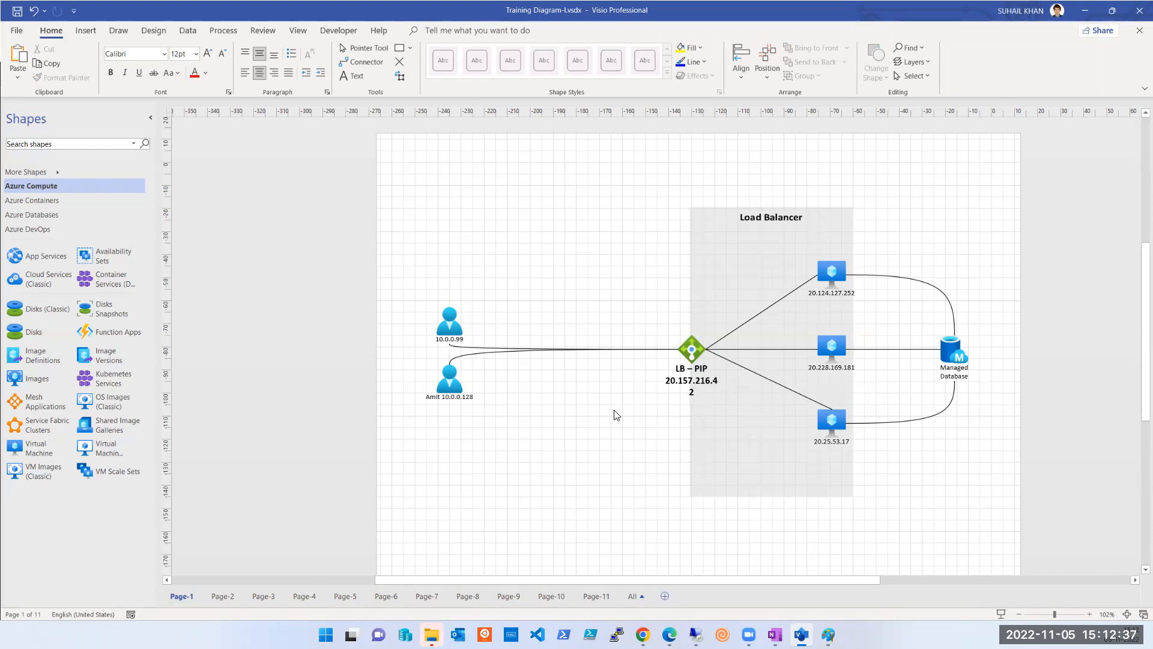
{"action": "left_click", "coordinate": [699, 353]}
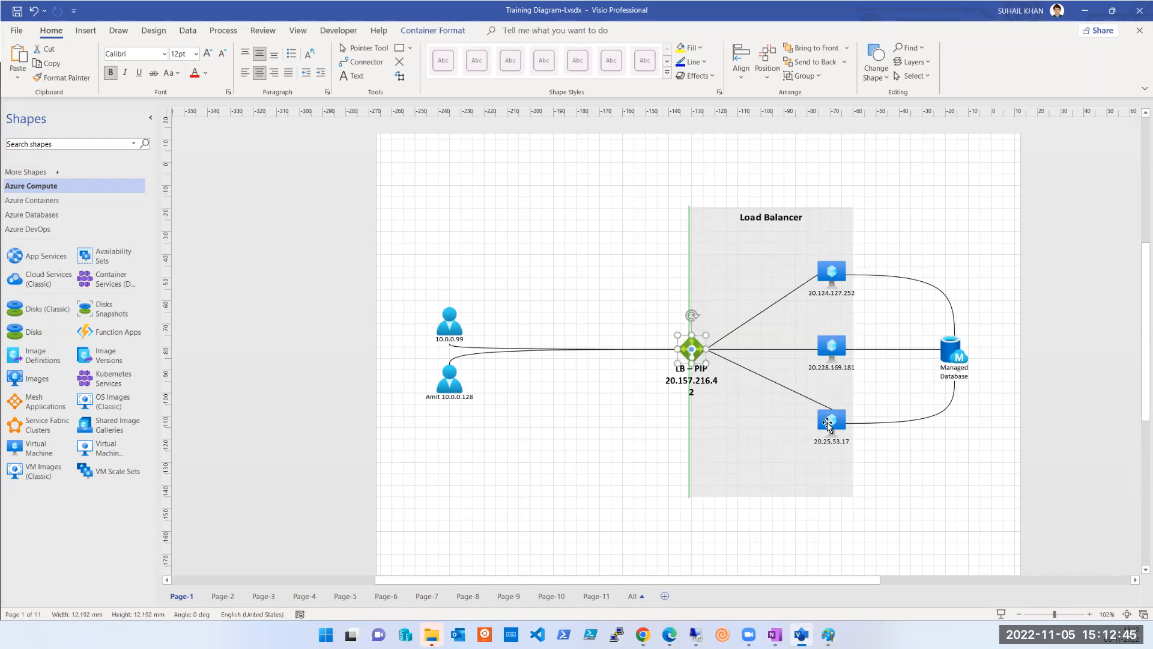
{"action": "left_click", "coordinate": [661, 288]}
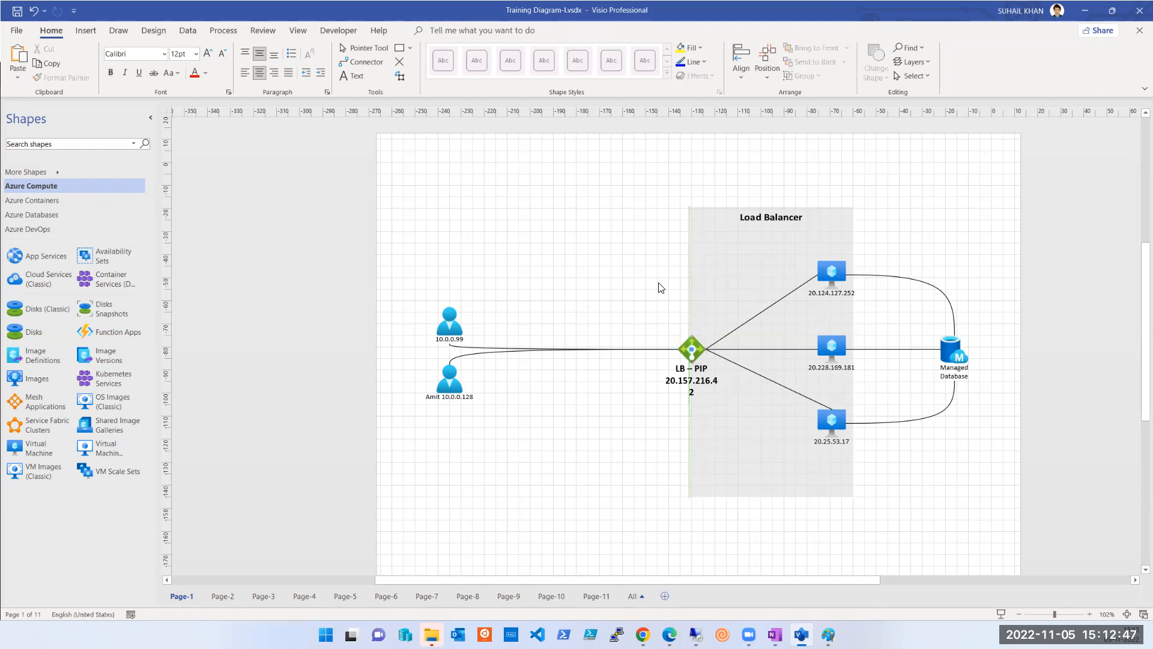
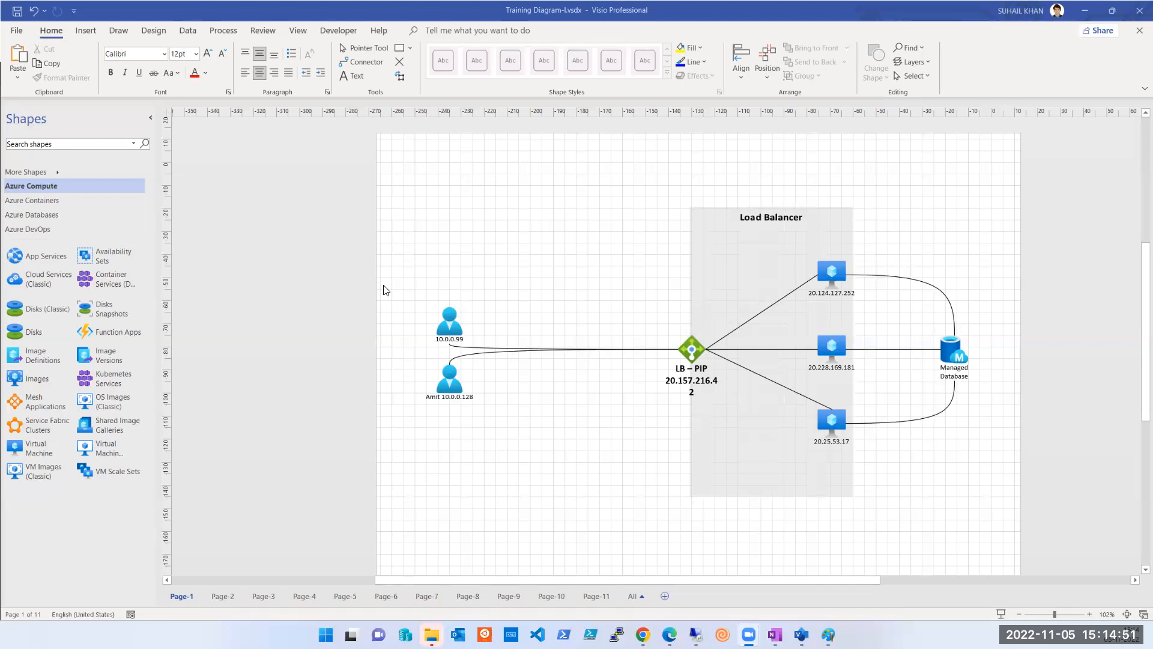
{"action": "left_click", "coordinate": [822, 355]}
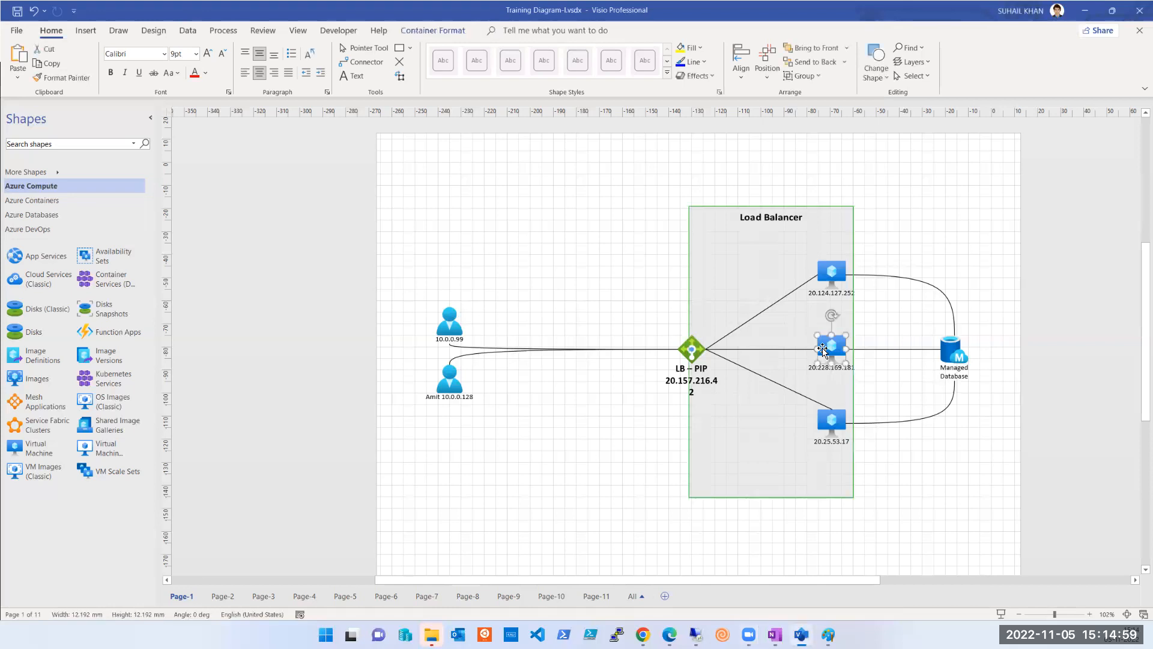
{"action": "left_click", "coordinate": [912, 394]}
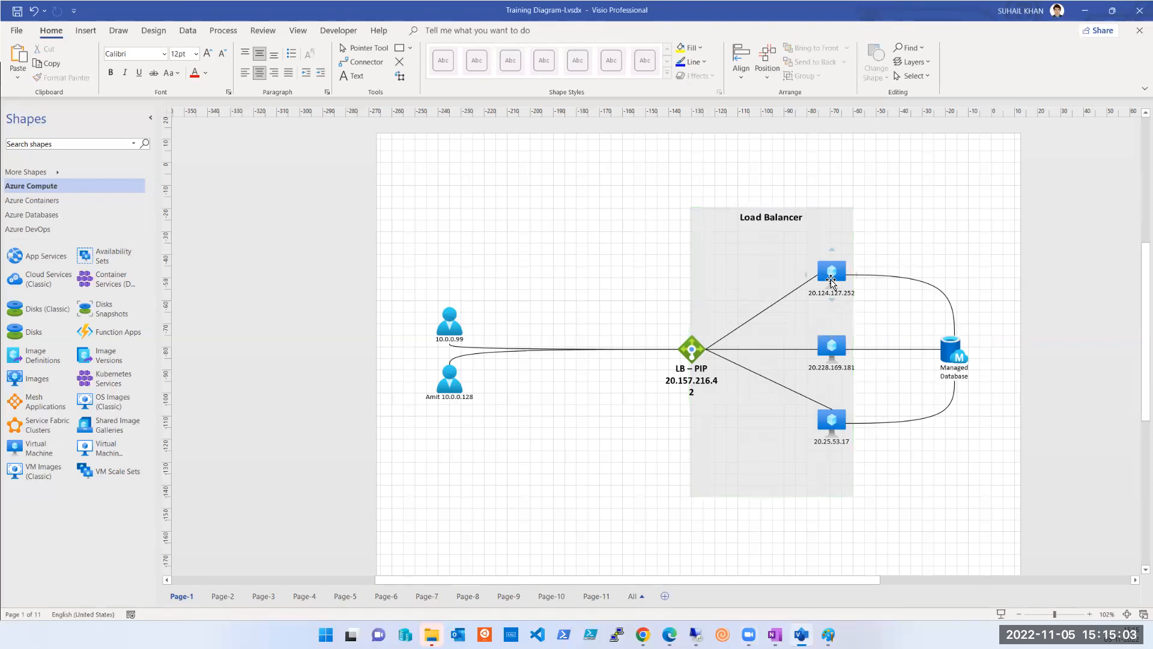
{"action": "mouse_move", "coordinate": [452, 403]}
Look through Page-11, Page-3, Page-4 and Page-2 of the Visio document, and return to Page-1.
{"action": "left_click", "coordinate": [595, 596]}
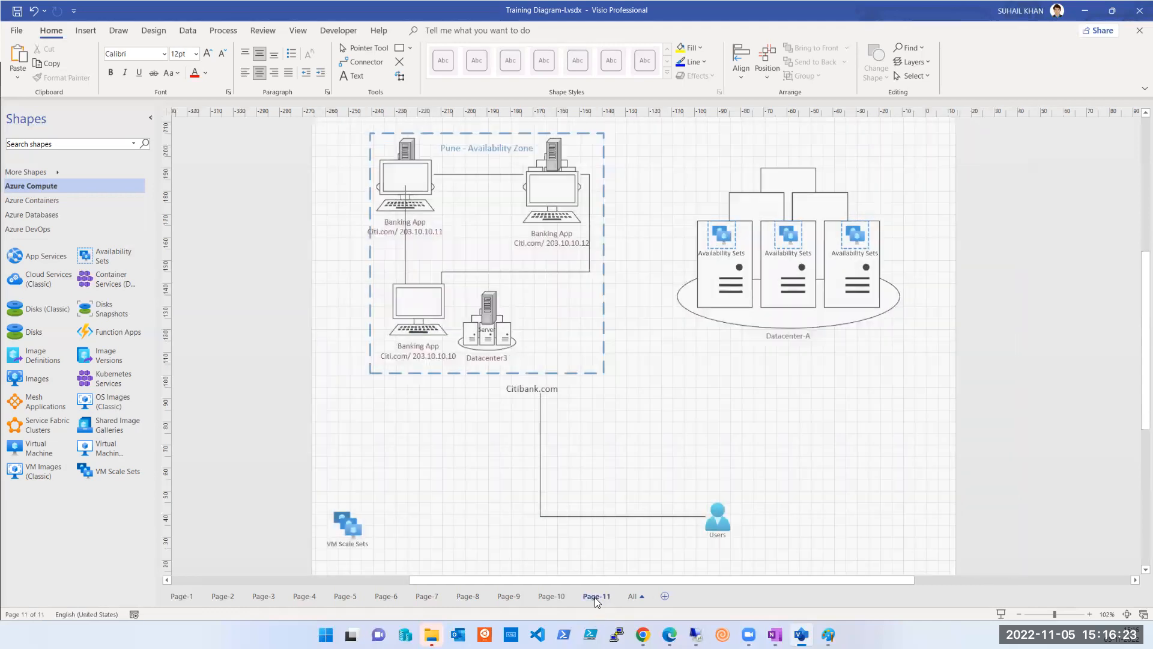
{"action": "left_click", "coordinate": [267, 598]}
{"action": "left_click", "coordinate": [304, 597]}
{"action": "left_click", "coordinate": [221, 597]}
{"action": "left_click", "coordinate": [183, 596]}
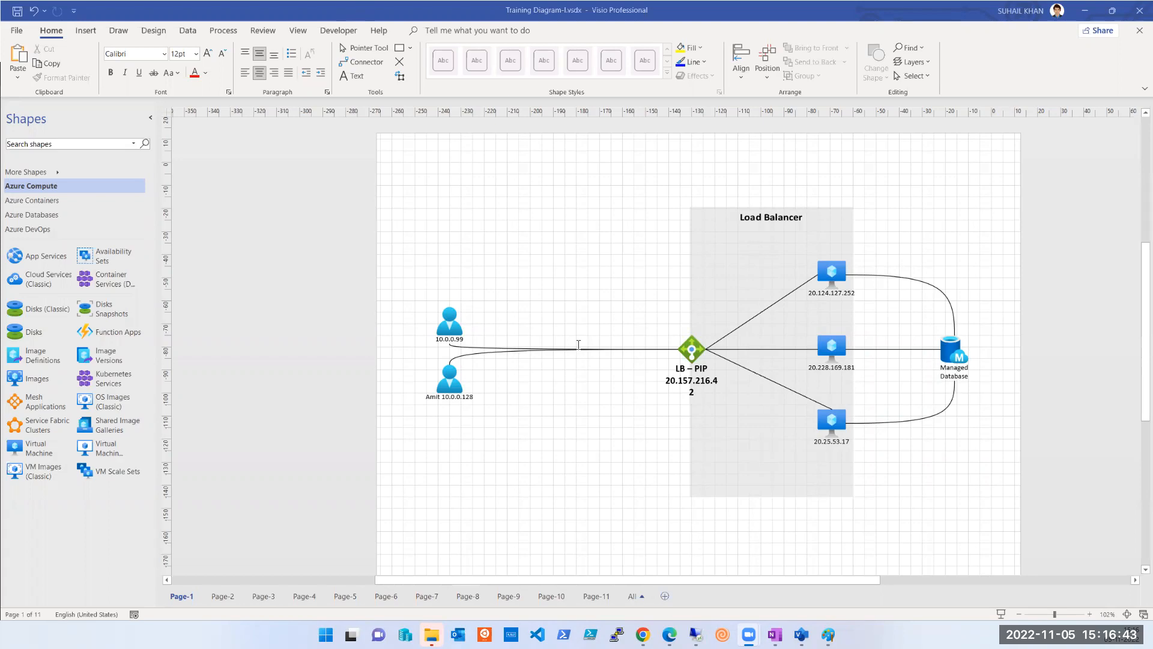
Switch to Paint, discard the existing two-box drawing without saving, and start with a blank canvas.
{"action": "key", "text": "alt+Tab"}
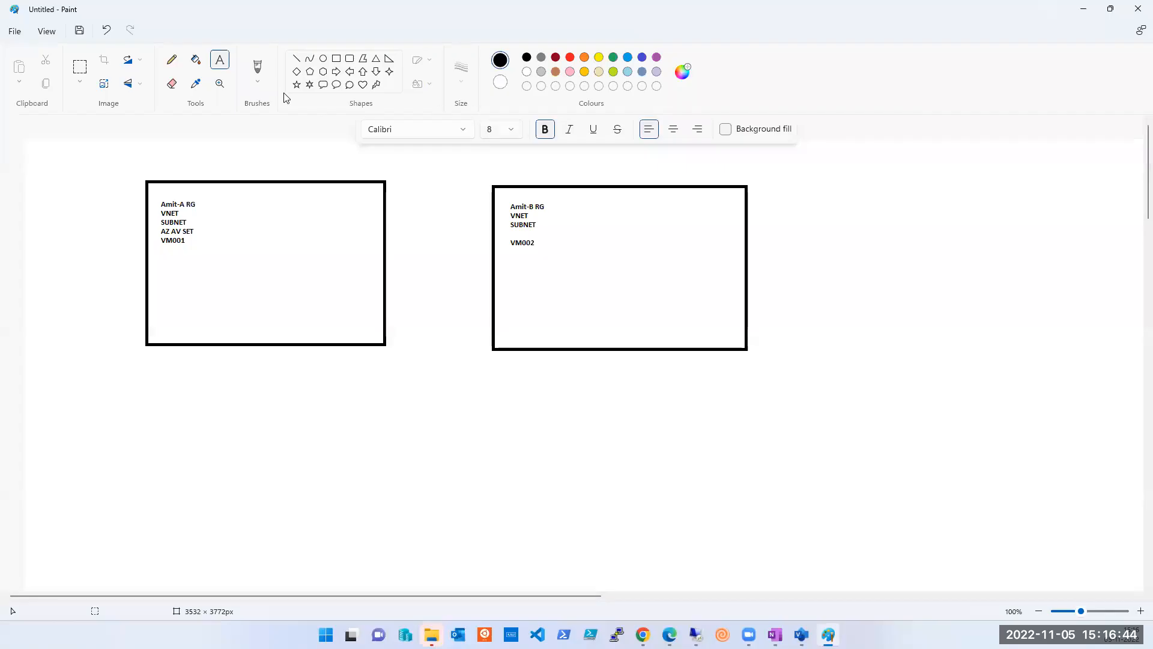
{"action": "left_click", "coordinate": [337, 60]}
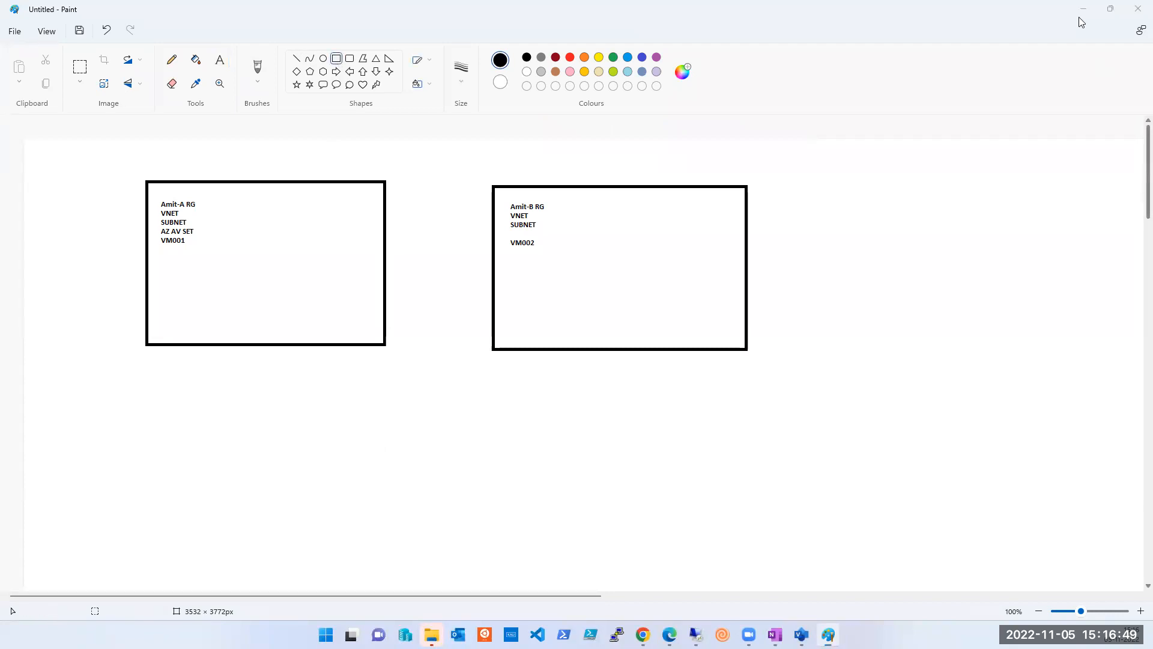
{"action": "key", "text": "alt+F4"}
{"action": "key", "text": "Tab"}
{"action": "key", "text": "Return"}
Draw three near-vertical divider lines, each about 630 to 650 px tall, spaced across the canvas.
{"action": "left_click", "coordinate": [336, 59]}
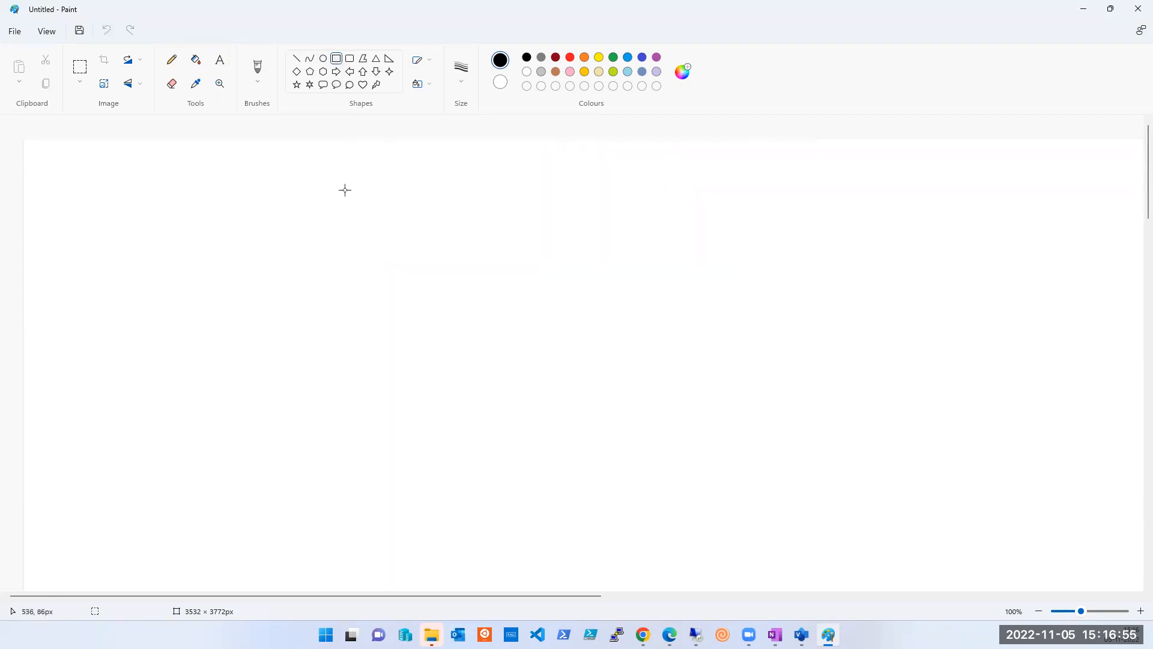
{"action": "left_click", "coordinate": [297, 58]}
{"action": "mouse_move", "coordinate": [314, 202]}
{"action": "left_mouse_down"}
{"action": "mouse_move", "coordinate": [322, 595]}
{"action": "mouse_move", "coordinate": [304, 578]}
{"action": "mouse_move", "coordinate": [317, 580]}
{"action": "left_mouse_up"}
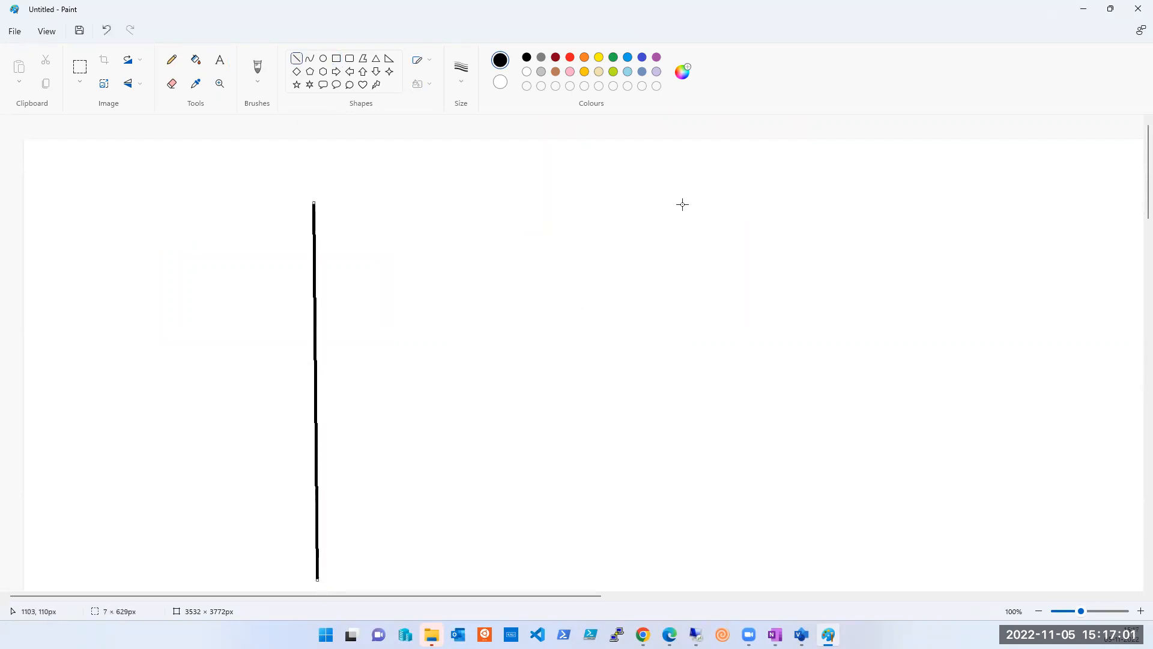
{"action": "left_click_drag", "start_coordinate": [569, 199], "coordinate": [584, 587]}
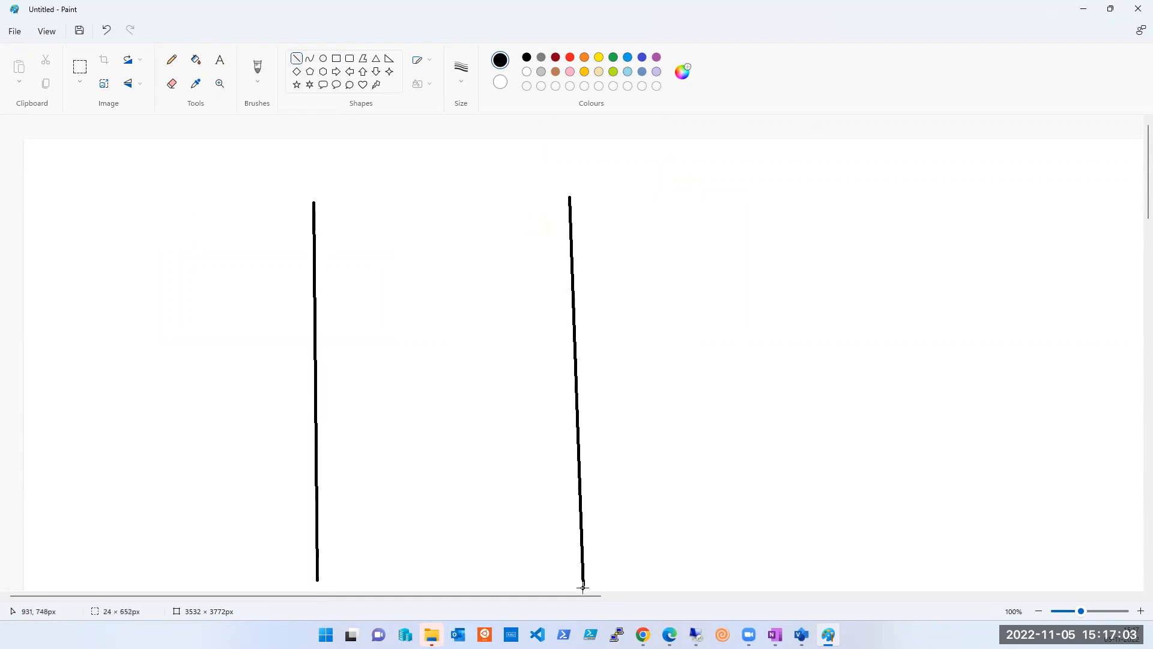
{"action": "left_click_drag", "start_coordinate": [858, 206], "coordinate": [880, 590]}
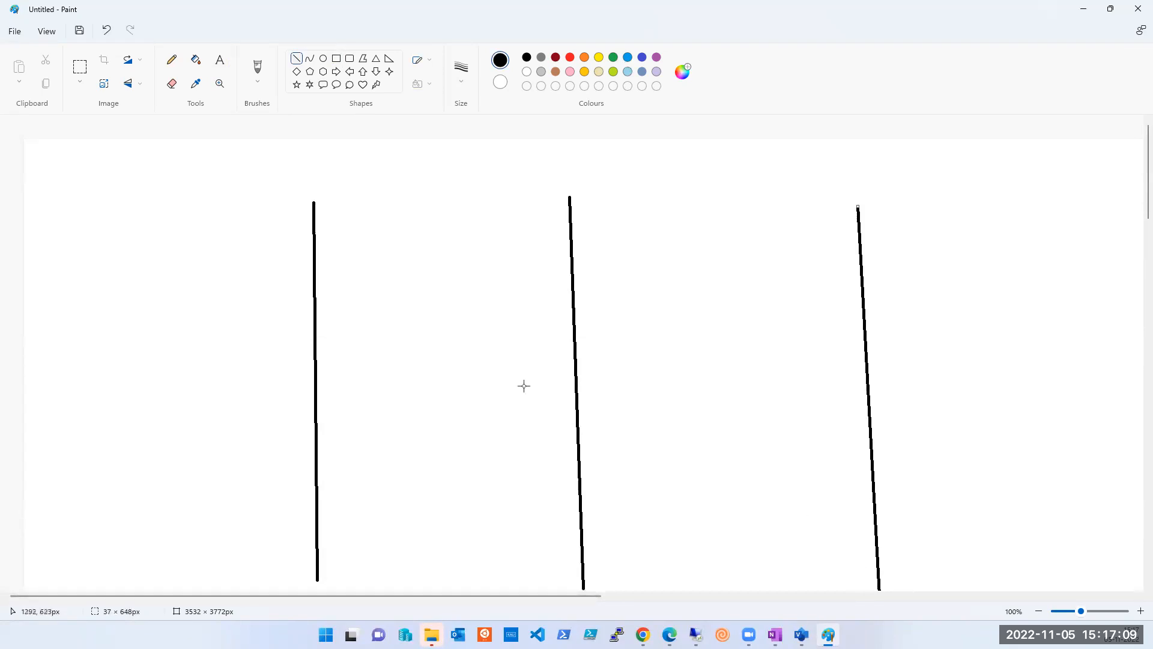
Draw a column of five small rectangles between the first and second divider lines.
{"action": "left_click", "coordinate": [336, 58]}
{"action": "mouse_move", "coordinate": [357, 234]}
{"action": "left_mouse_down"}
{"action": "mouse_move", "coordinate": [388, 266]}
{"action": "mouse_move", "coordinate": [413, 389]}
{"action": "mouse_move", "coordinate": [420, 530]}
{"action": "left_mouse_up"}
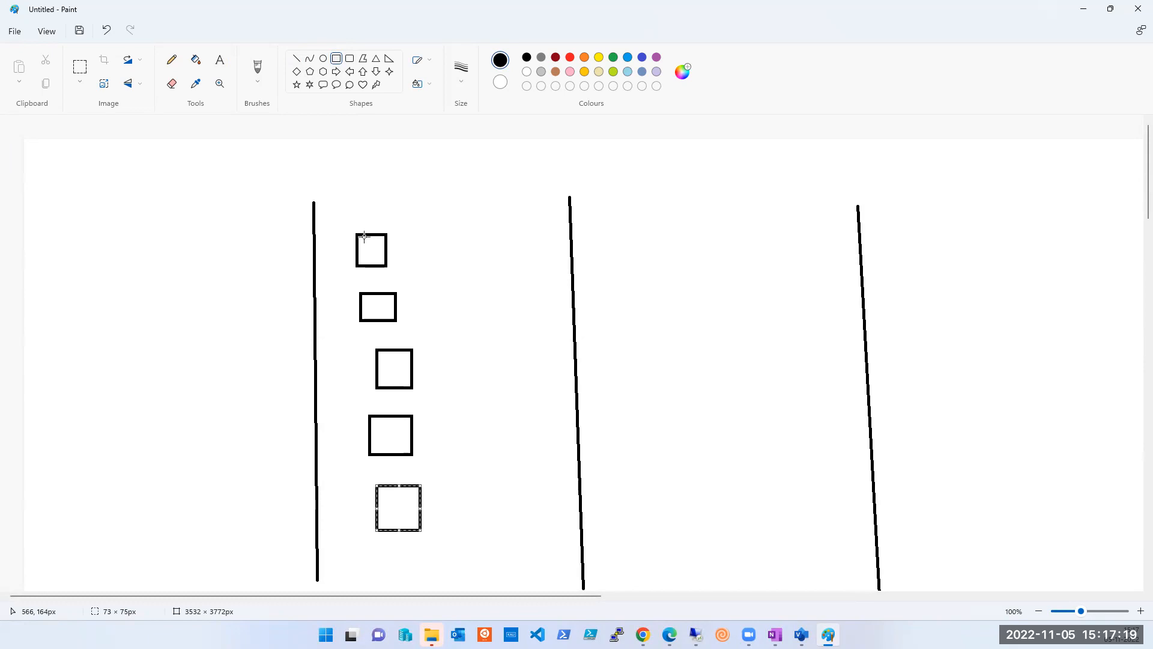
{"action": "left_click", "coordinate": [271, 256]}
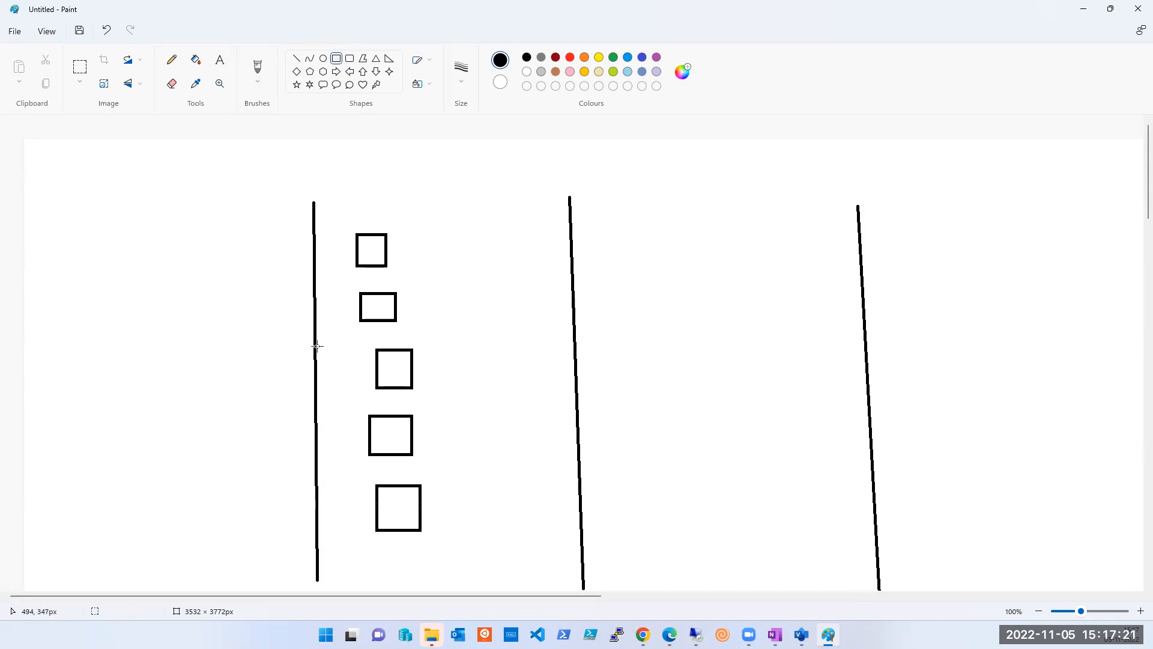
Draw a column of four ellipses to the left of the first divider line.
{"action": "left_click", "coordinate": [320, 63]}
{"action": "mouse_move", "coordinate": [38, 232]}
{"action": "left_mouse_down"}
{"action": "mouse_move", "coordinate": [113, 354]}
{"action": "mouse_move", "coordinate": [111, 294]}
{"action": "left_mouse_up"}
{"action": "mouse_move", "coordinate": [57, 332]}
{"action": "left_mouse_down"}
{"action": "mouse_move", "coordinate": [103, 372]}
{"action": "mouse_move", "coordinate": [98, 507]}
{"action": "left_mouse_up"}
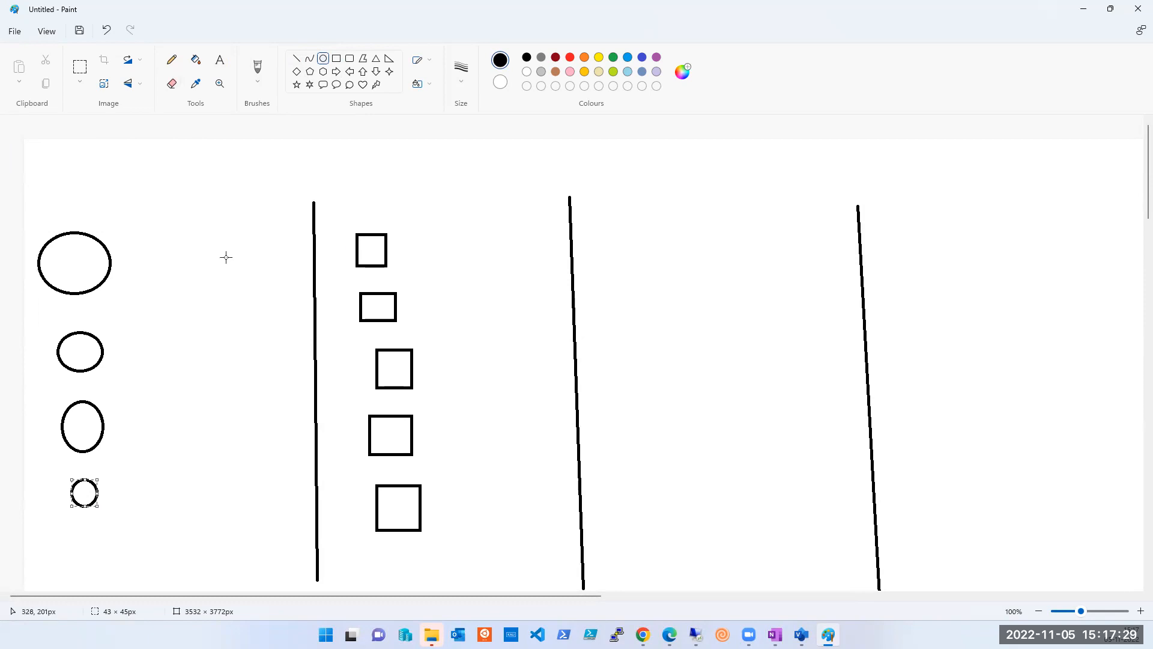
{"action": "left_click", "coordinate": [477, 289]}
Connect the five rectangles beside the first divider into a chain with short straight lines.
{"action": "left_click", "coordinate": [296, 59]}
{"action": "left_click_drag", "start_coordinate": [371, 265], "coordinate": [384, 416]}
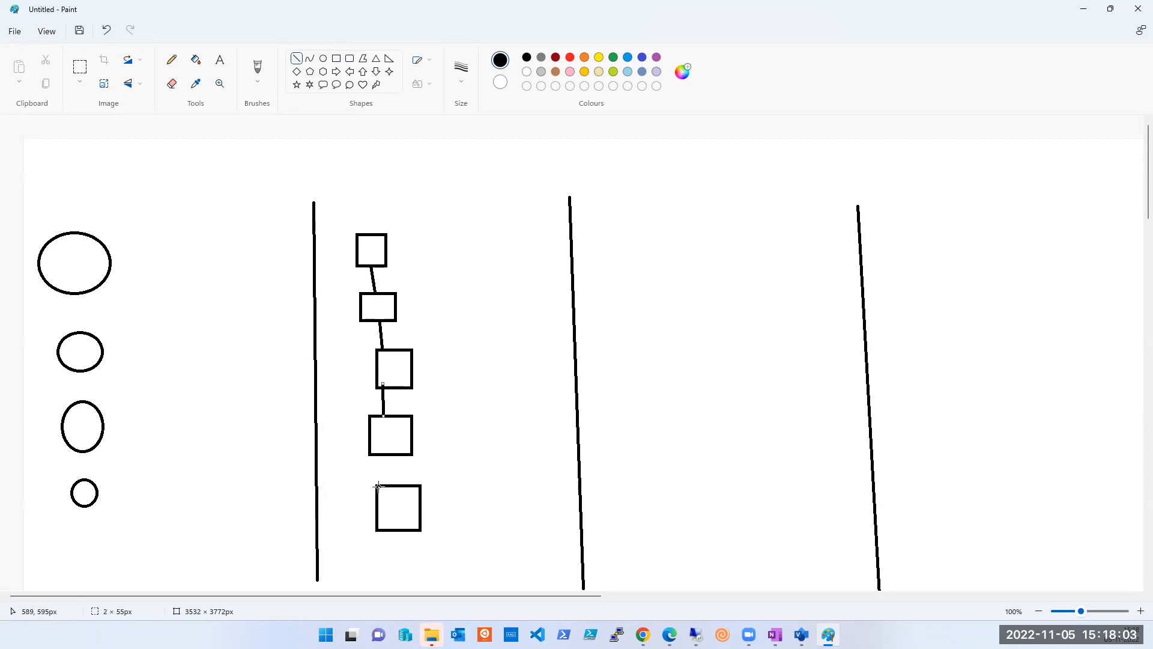
{"action": "left_click_drag", "start_coordinate": [383, 455], "coordinate": [386, 487]}
{"action": "left_click", "coordinate": [335, 60]}
{"action": "left_click_drag", "start_coordinate": [353, 179], "coordinate": [424, 209]}
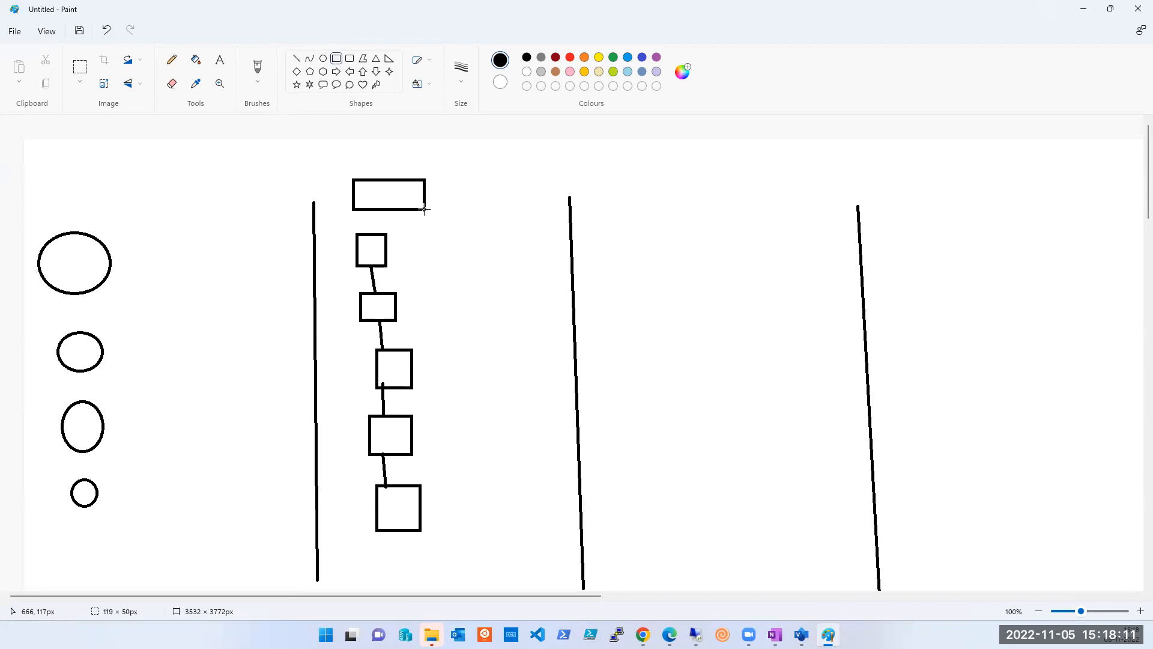
{"action": "key", "text": "ctrl+z"}
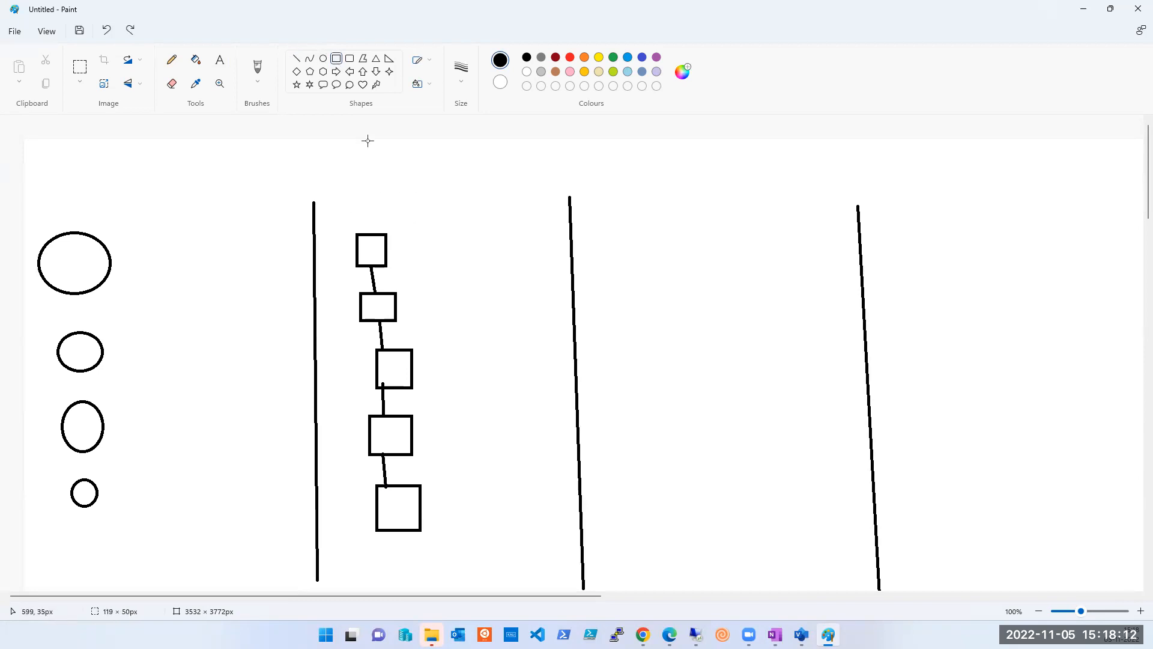
Add the text label "Front End" beside the uppermost box of the chained column.
{"action": "left_click", "coordinate": [220, 61]}
{"action": "left_click_drag", "start_coordinate": [427, 227], "coordinate": [481, 291]}
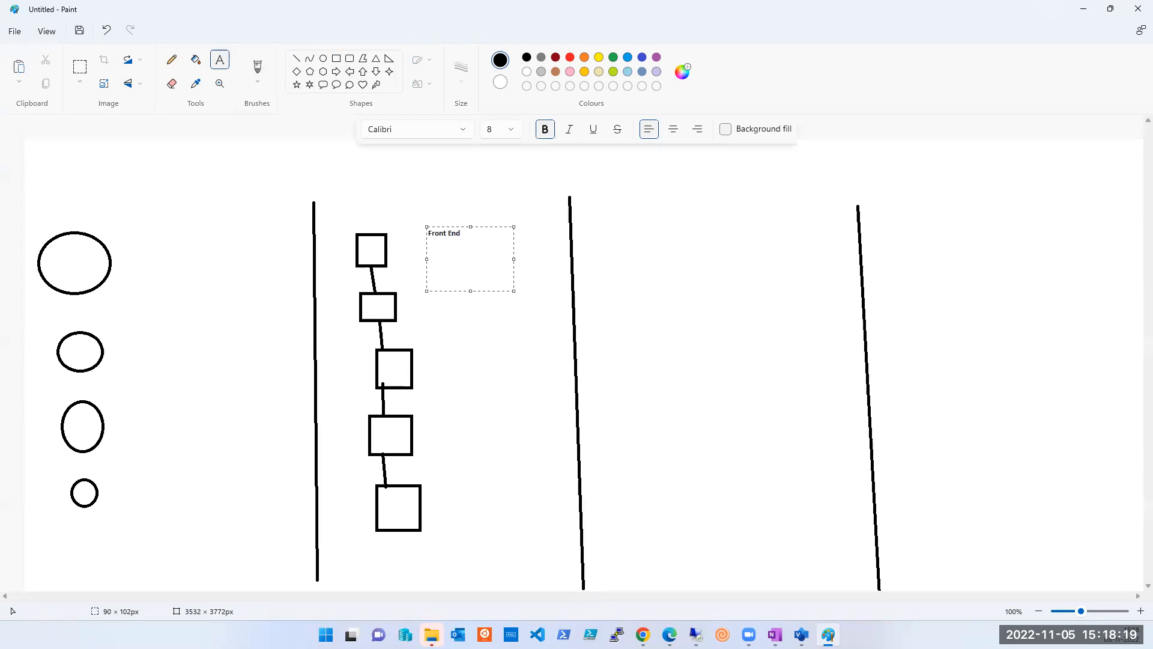
{"action": "type", "text": "Front End"}
{"action": "left_click", "coordinate": [521, 346]}
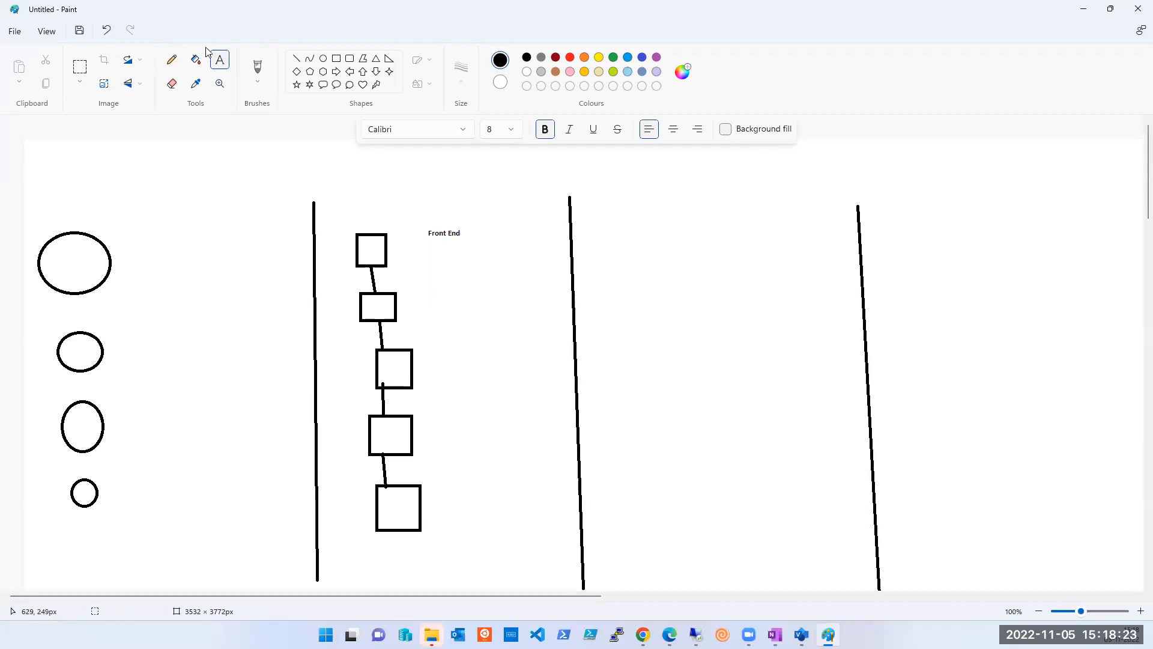
Draw a column of five rectangles between the second and third divider lines.
{"action": "left_click", "coordinate": [337, 58]}
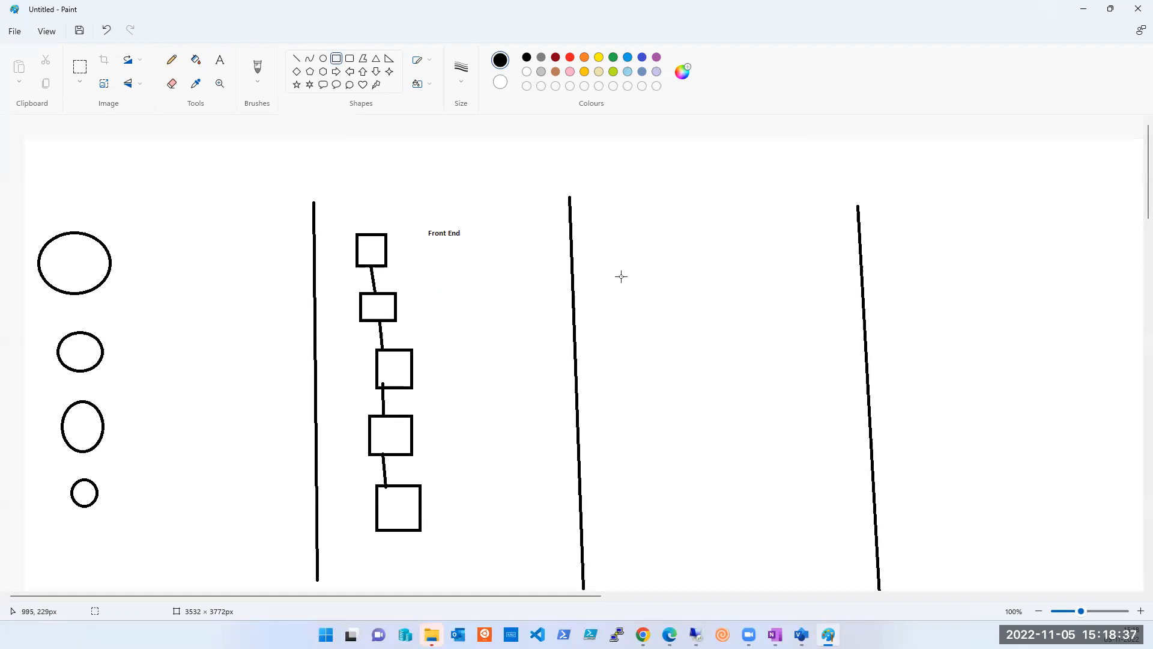
{"action": "mouse_move", "coordinate": [597, 250]}
{"action": "left_mouse_down"}
{"action": "mouse_move", "coordinate": [649, 298]}
{"action": "mouse_move", "coordinate": [615, 319]}
{"action": "mouse_move", "coordinate": [655, 355]}
{"action": "mouse_move", "coordinate": [649, 414]}
{"action": "mouse_move", "coordinate": [670, 426]}
{"action": "mouse_move", "coordinate": [673, 491]}
{"action": "left_mouse_up"}
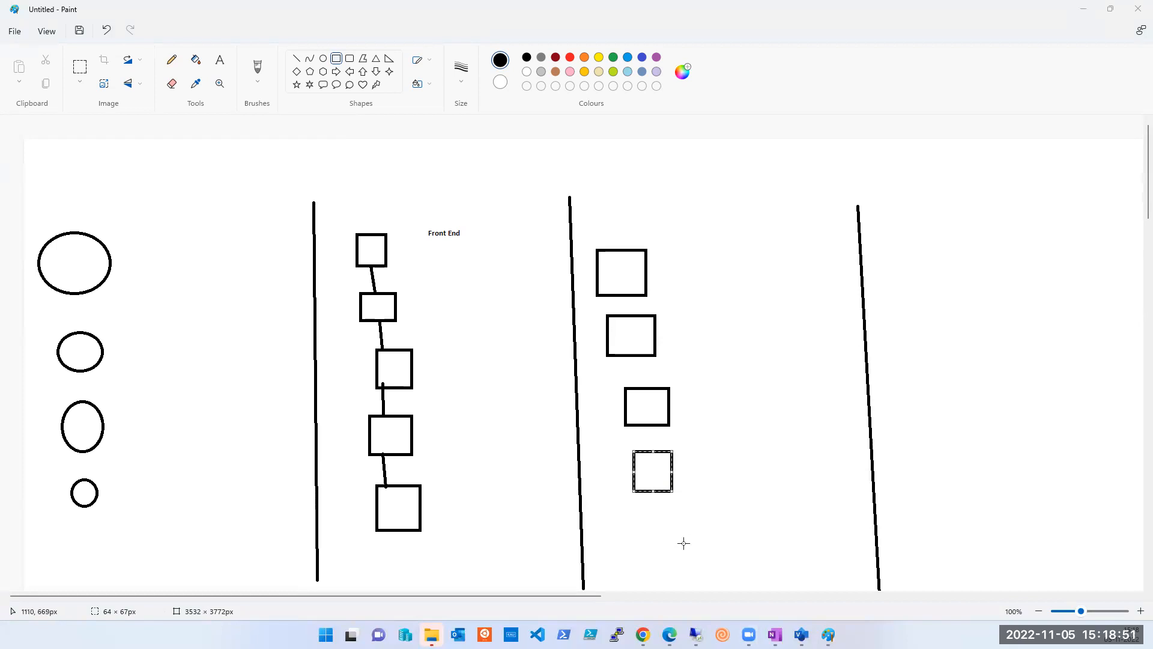
{"action": "left_click", "coordinate": [623, 514]}
{"action": "left_click_drag", "start_coordinate": [619, 513], "coordinate": [680, 558]}
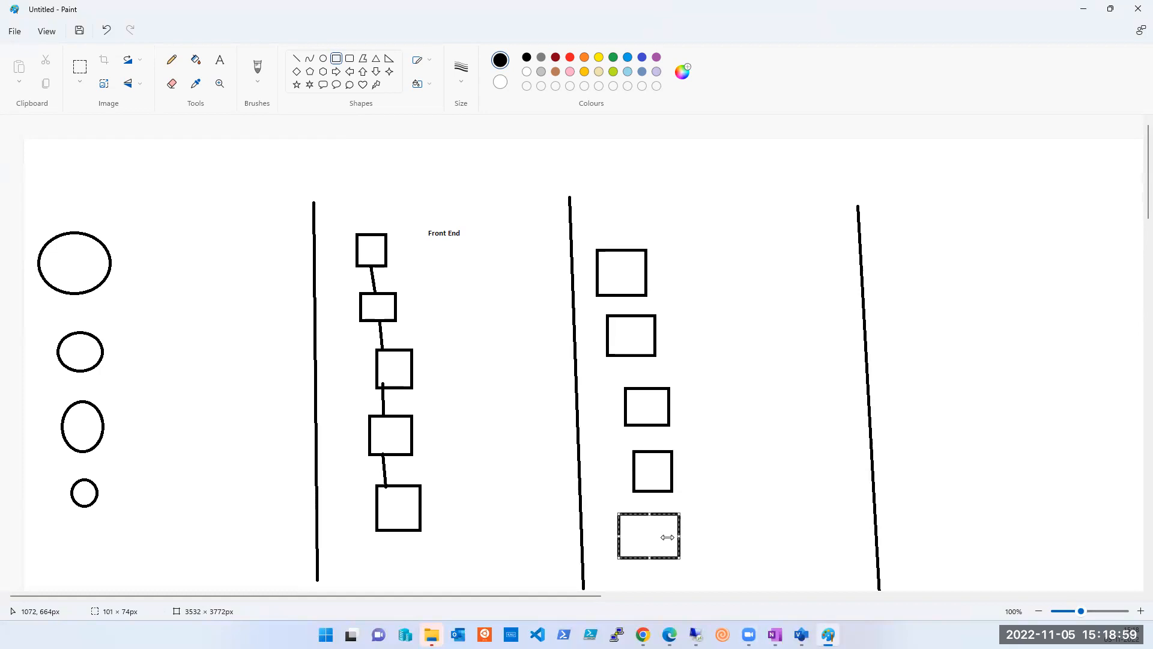
{"action": "left_click", "coordinate": [719, 455]}
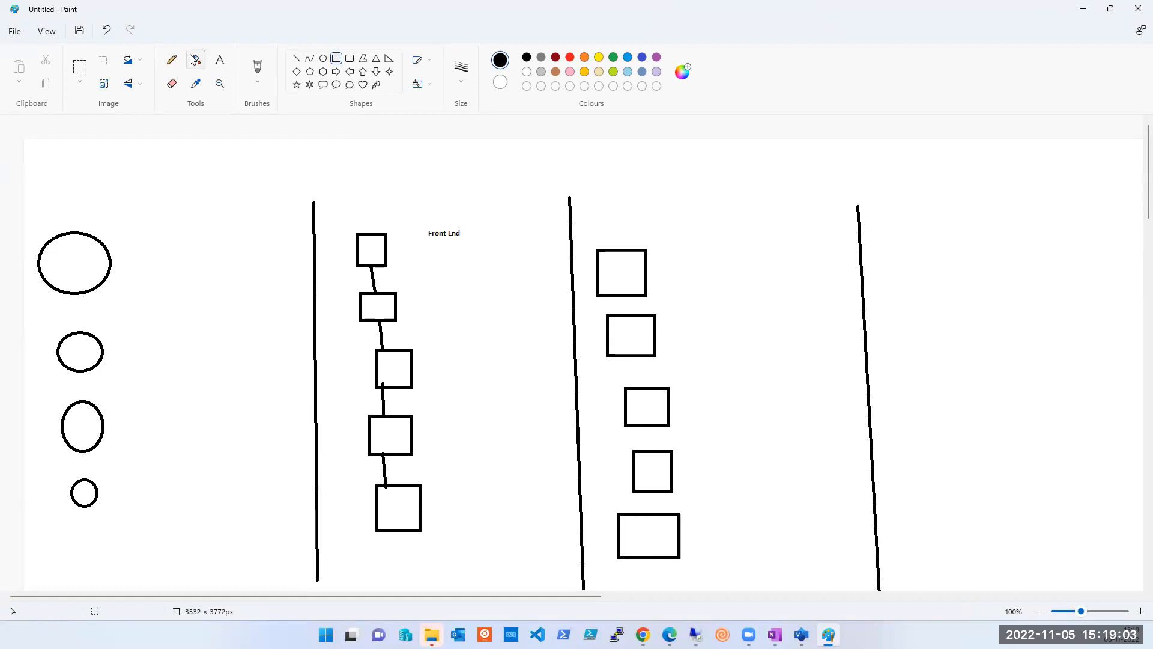
Add the text label "Backend server pool" above the boxes between the second and third dividers.
{"action": "left_click", "coordinate": [221, 62]}
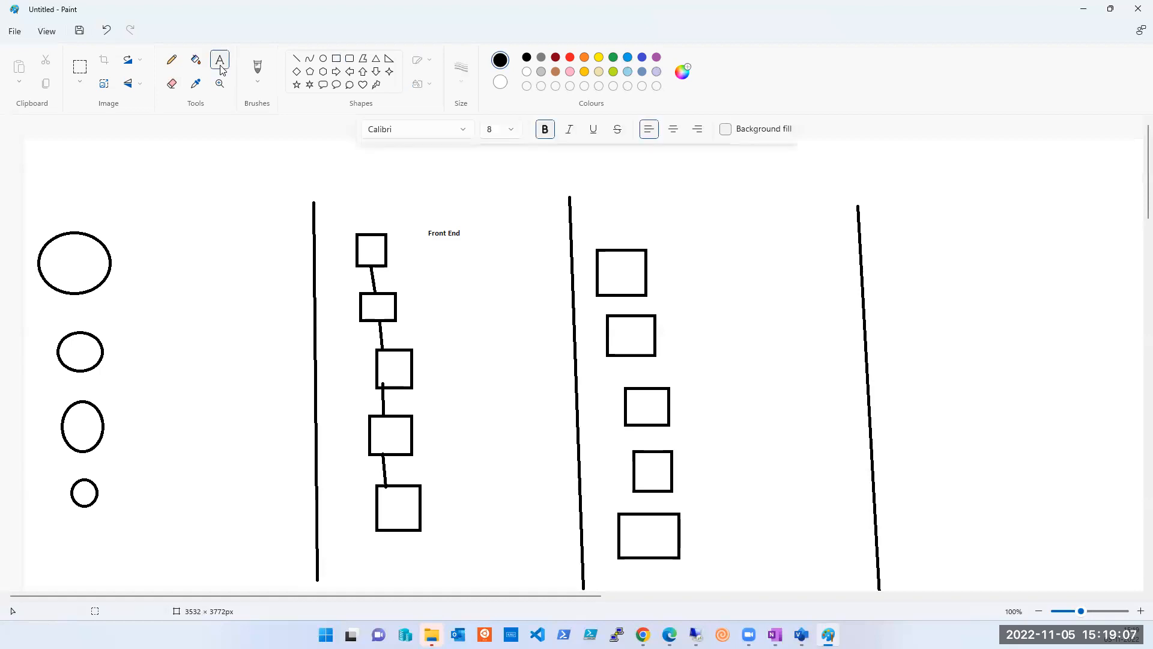
{"action": "left_click_drag", "start_coordinate": [653, 202], "coordinate": [738, 248]}
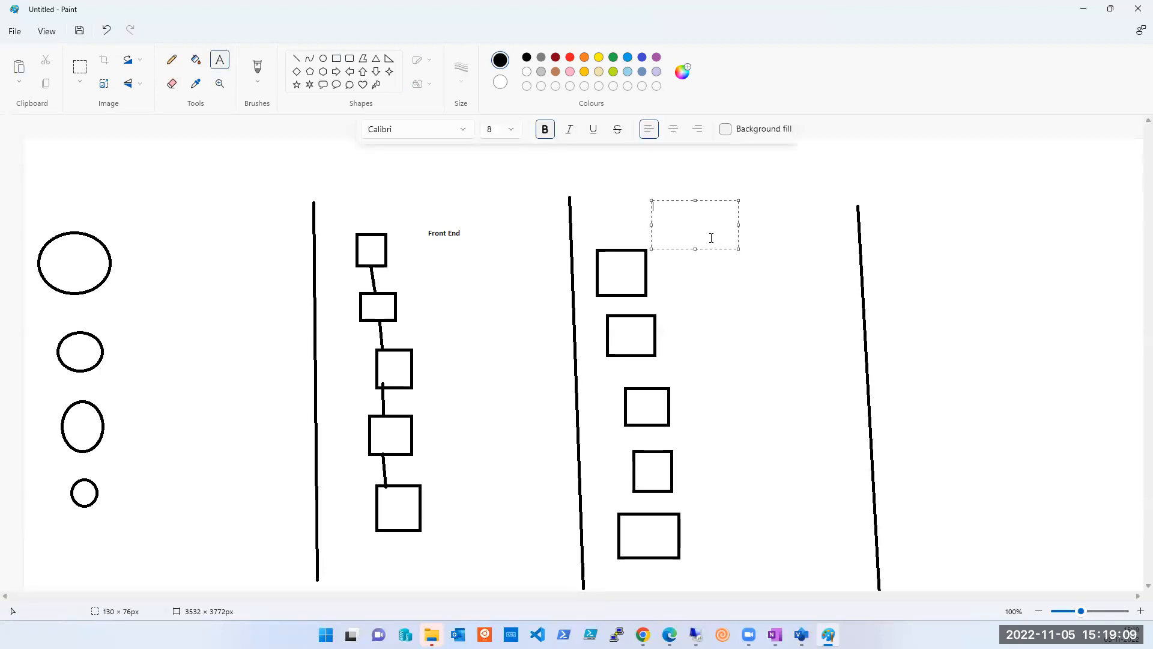
{"action": "type", "text": "Backend server pool"}
{"action": "left_click", "coordinate": [781, 343]}
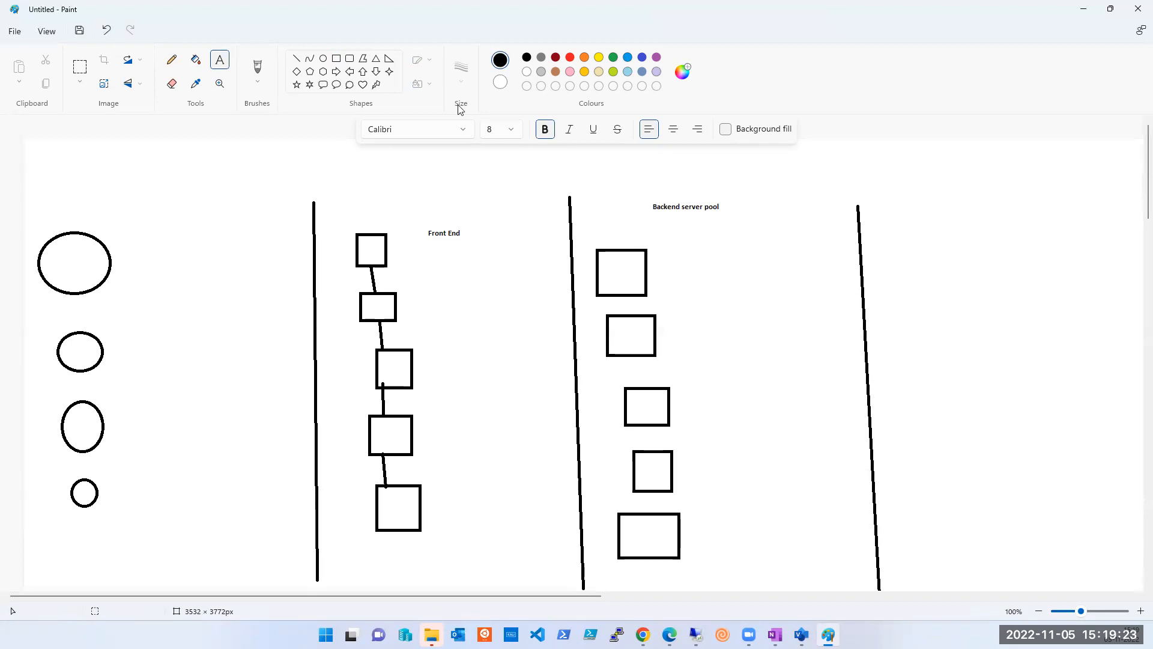
Draw two tall ellipses side by side to the right of the third divider, the second about 93 × 266 px.
{"action": "left_click", "coordinate": [324, 58]}
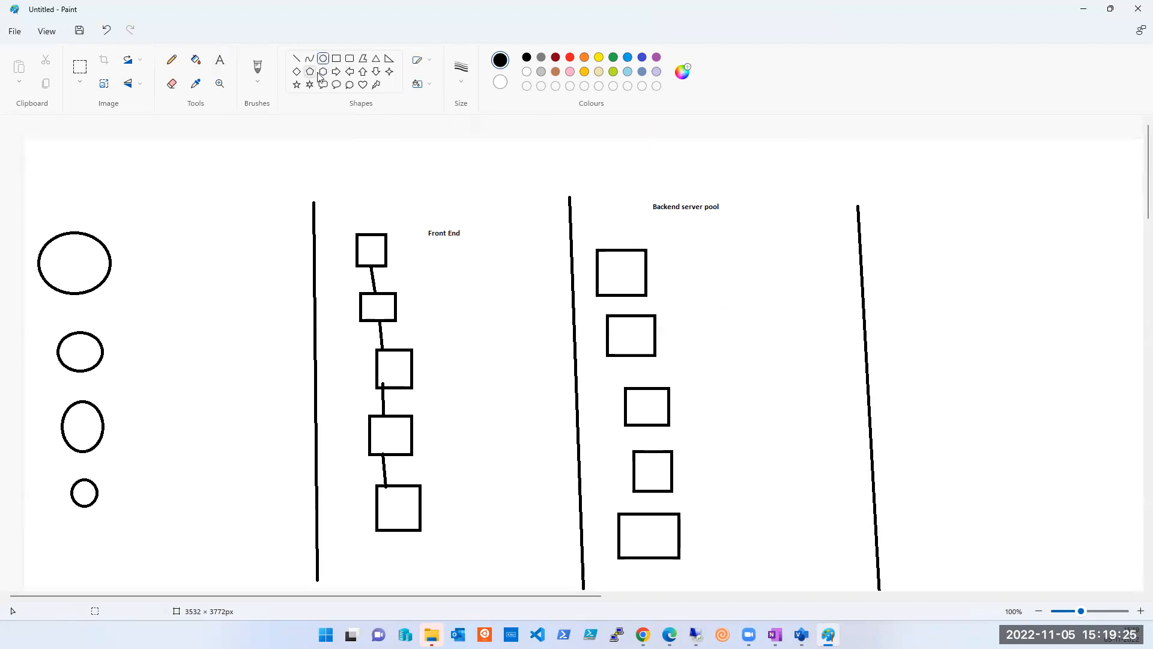
{"action": "left_click_drag", "start_coordinate": [953, 312], "coordinate": [1002, 459]}
{"action": "left_click", "coordinate": [916, 390]}
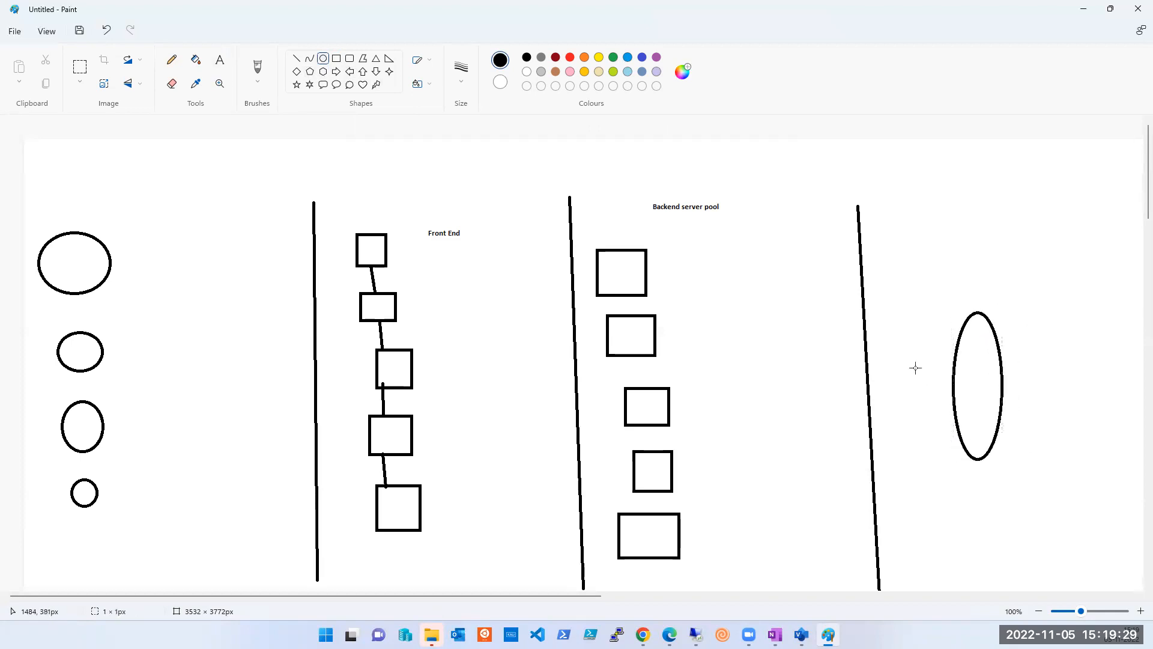
{"action": "left_click_drag", "start_coordinate": [1019, 289], "coordinate": [1074, 449]}
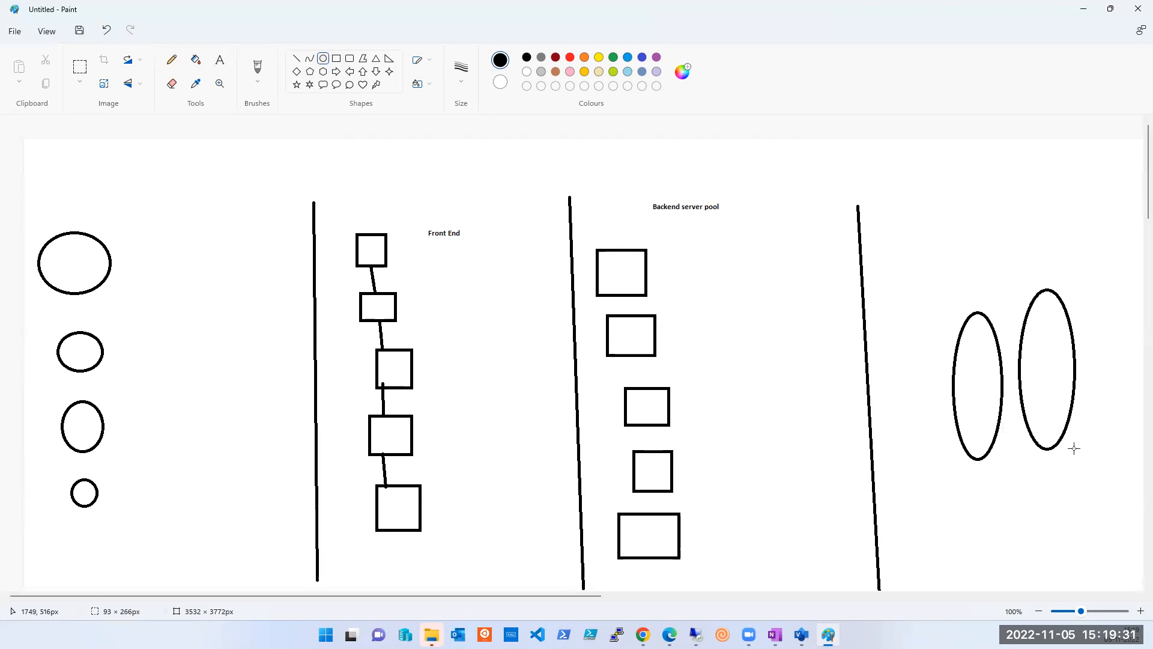
Draw two more tall ellipses just beyond the third divider, one about 69 × 260 px and a shorter one below it.
{"action": "left_click_drag", "start_coordinate": [895, 218], "coordinate": [938, 375]}
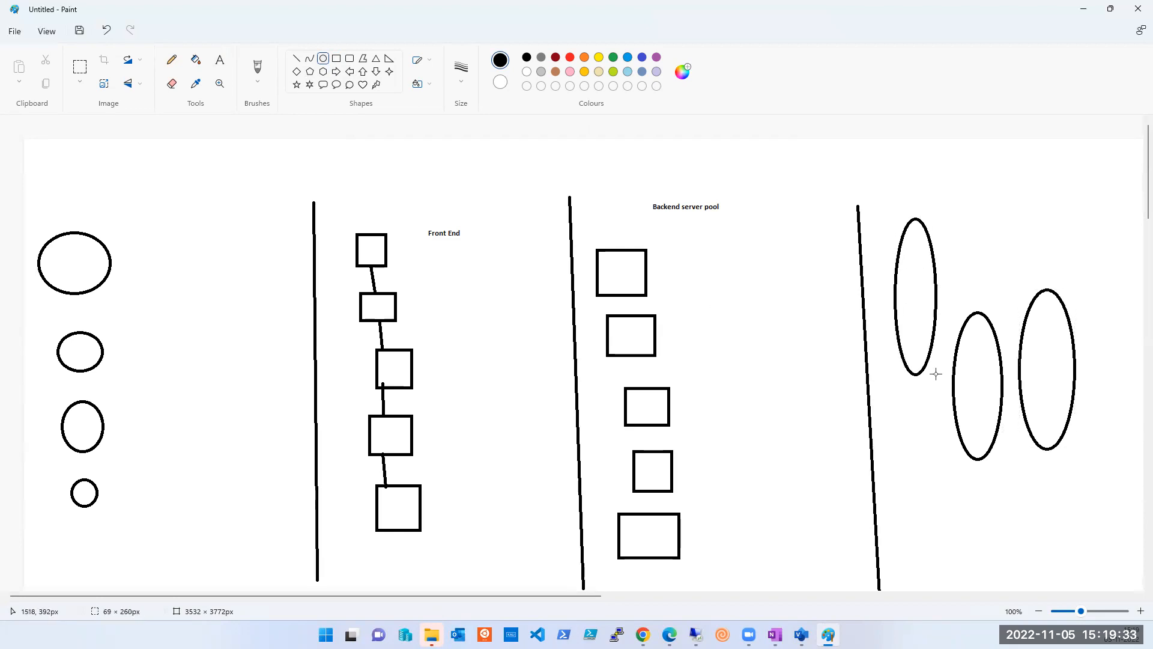
{"action": "left_click_drag", "start_coordinate": [913, 412], "coordinate": [951, 532]}
{"action": "left_click", "coordinate": [967, 522]}
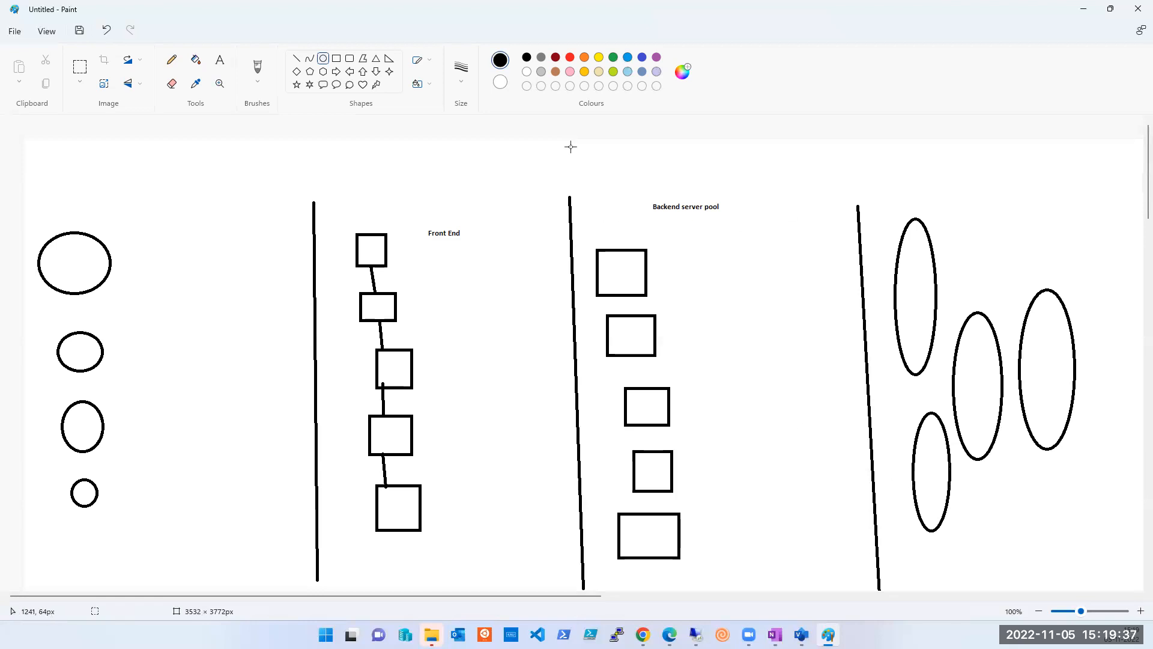
Add the text label "DB pool" above the four tall ellipses.
{"action": "left_click", "coordinate": [220, 59]}
{"action": "left_click", "coordinate": [957, 181]}
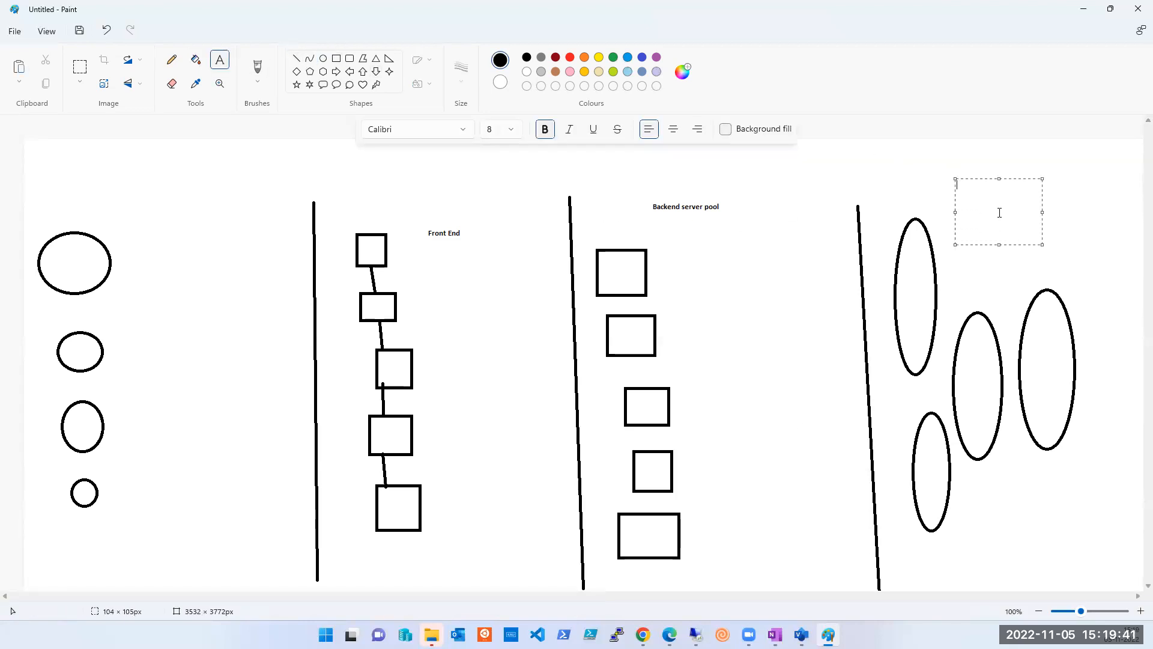
{"action": "type", "text": "DB pool"}
{"action": "left_click", "coordinate": [978, 517]}
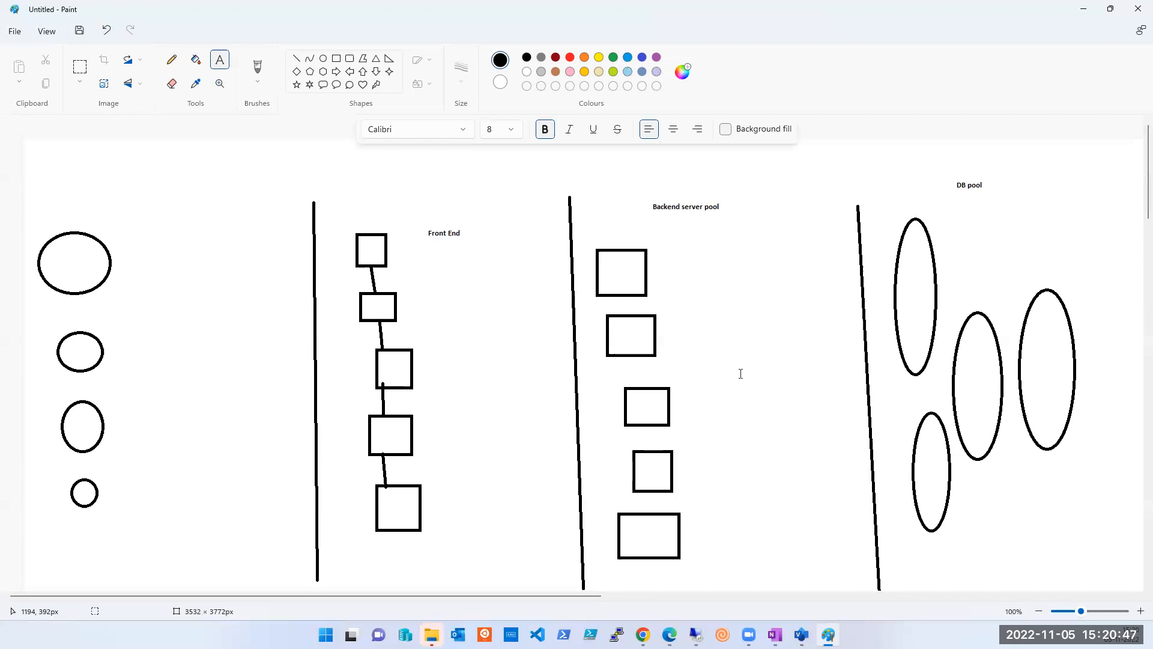
{"action": "left_click", "coordinate": [297, 53]}
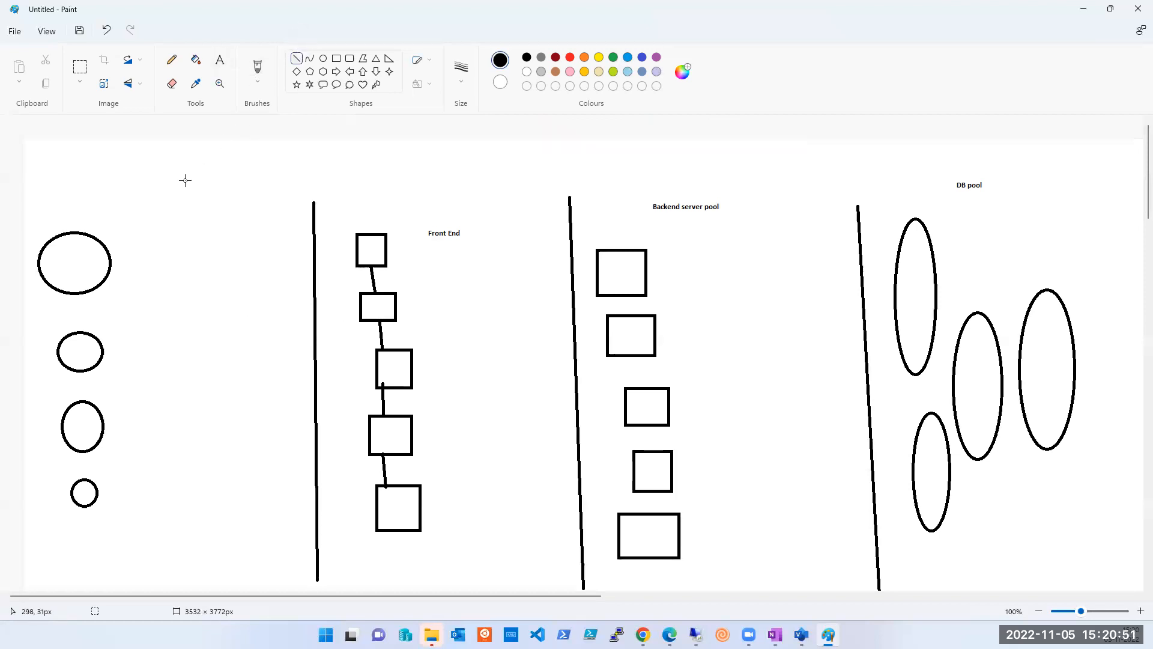
{"action": "mouse_move", "coordinate": [111, 264]}
{"action": "left_mouse_down"}
{"action": "mouse_move", "coordinate": [370, 252]}
{"action": "mouse_move", "coordinate": [342, 266]}
{"action": "left_mouse_up"}
{"action": "left_click_drag", "start_coordinate": [92, 361], "coordinate": [331, 366]}
{"action": "left_click_drag", "start_coordinate": [110, 438], "coordinate": [229, 443]}
{"action": "key", "text": "ctrl+z"}
{"action": "key", "text": "ctrl+z"}
{"action": "key", "text": "ctrl+z"}
Draw two slanted lines across the first divider that meet at the middle Front End box, about 224 × 250 px and 164 × 244 px.
{"action": "left_click_drag", "start_coordinate": [239, 225], "coordinate": [374, 375]}
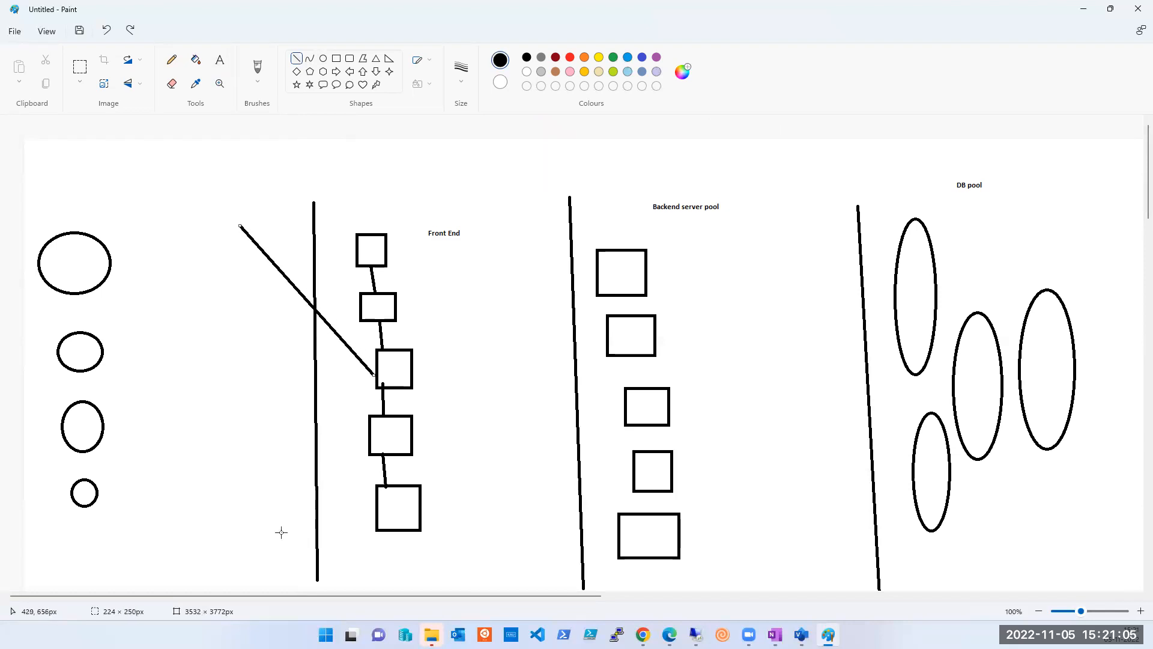
{"action": "left_click_drag", "start_coordinate": [277, 523], "coordinate": [375, 378]}
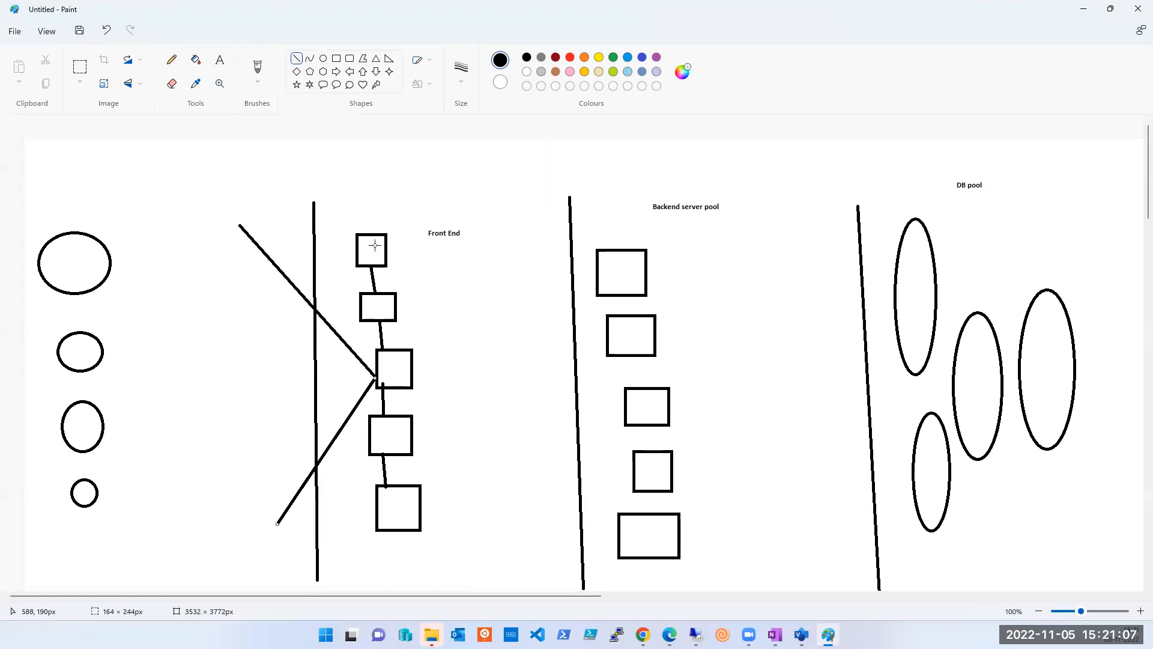
{"action": "left_click", "coordinate": [249, 363]}
Add the text label "PIP" between the client ellipses and the first divider, and draw a circle around it.
{"action": "left_click", "coordinate": [220, 59]}
{"action": "left_click_drag", "start_coordinate": [205, 323], "coordinate": [288, 388]}
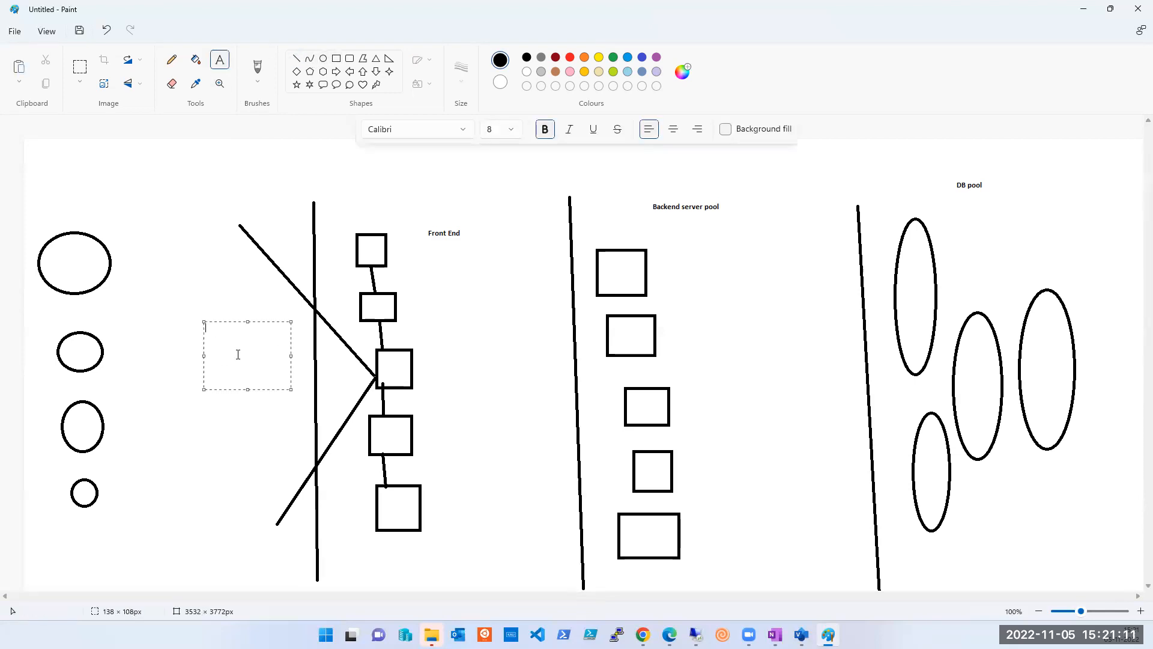
{"action": "type", "text": "o"}
{"action": "key", "text": "BackSpace"}
{"action": "type", "text": "PIP"}
{"action": "left_click", "coordinate": [271, 483]}
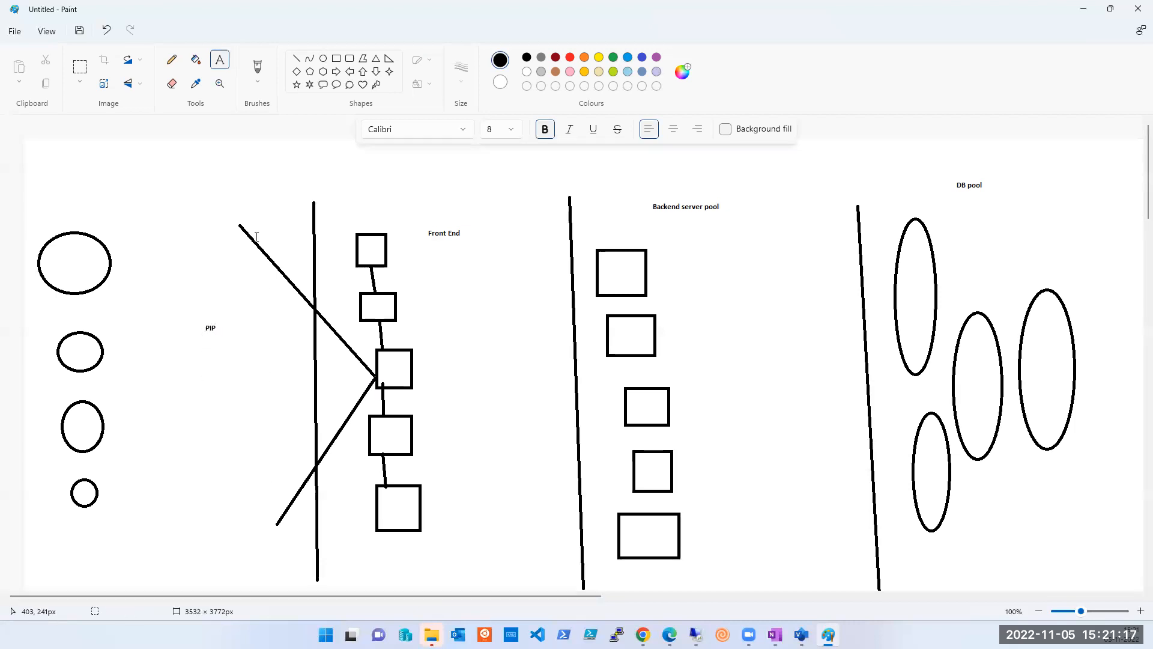
{"action": "left_click", "coordinate": [323, 58]}
{"action": "left_click_drag", "start_coordinate": [194, 306], "coordinate": [262, 375]}
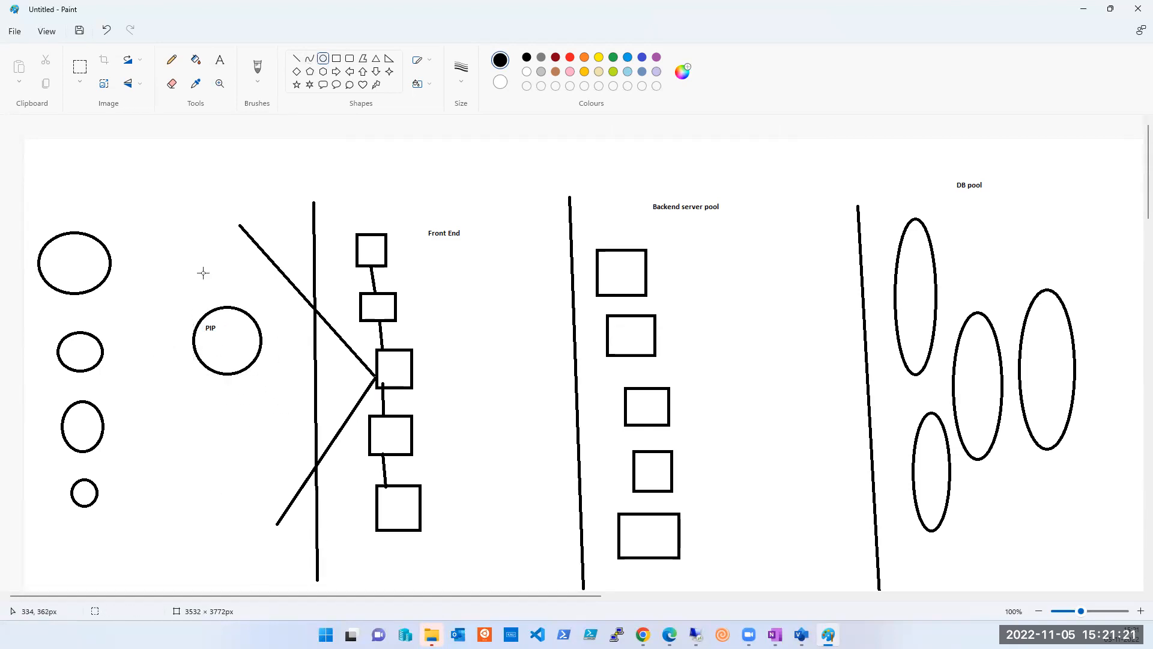
Connect each of the four client ellipses to the PIP circle with a straight line.
{"action": "left_click", "coordinate": [296, 58]}
{"action": "left_click_drag", "start_coordinate": [111, 260], "coordinate": [193, 334]}
{"action": "left_click_drag", "start_coordinate": [102, 357], "coordinate": [193, 332]}
{"action": "mouse_move", "coordinate": [102, 418]}
{"action": "left_mouse_down"}
{"action": "mouse_move", "coordinate": [158, 383]}
{"action": "mouse_move", "coordinate": [192, 331]}
{"action": "left_mouse_up"}
{"action": "left_click_drag", "start_coordinate": [97, 491], "coordinate": [192, 332]}
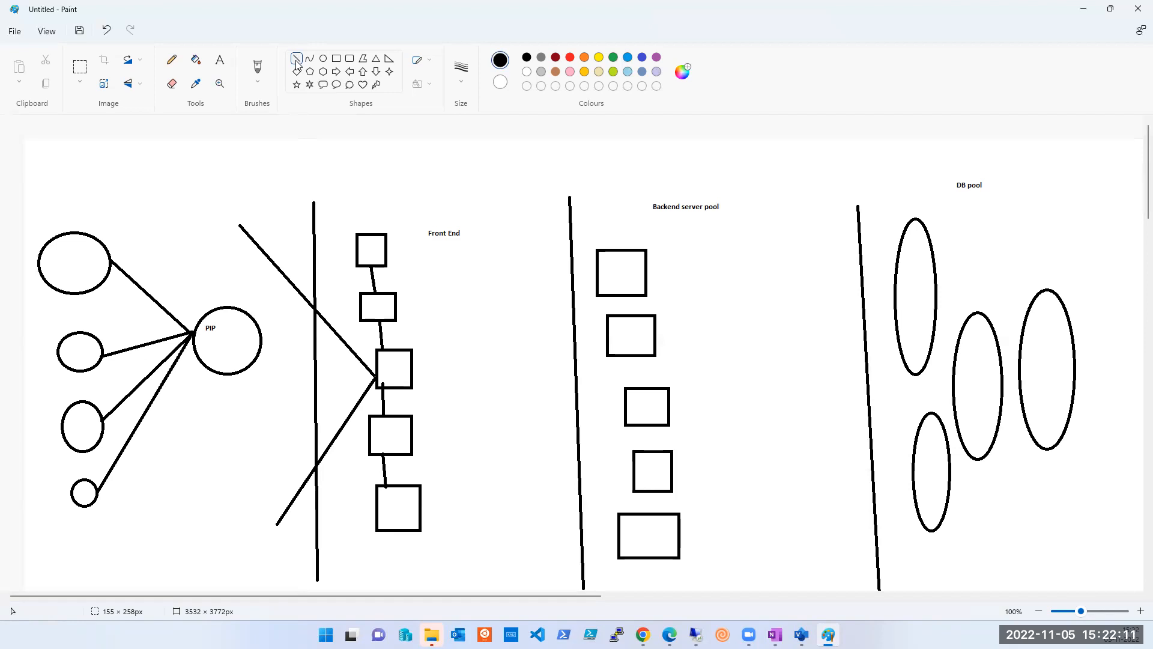
Draw two lines across the second divider meeting at the middle backend box, and an ellipse about 127 × 102 px between them.
{"action": "left_click_drag", "start_coordinate": [480, 276], "coordinate": [623, 410]}
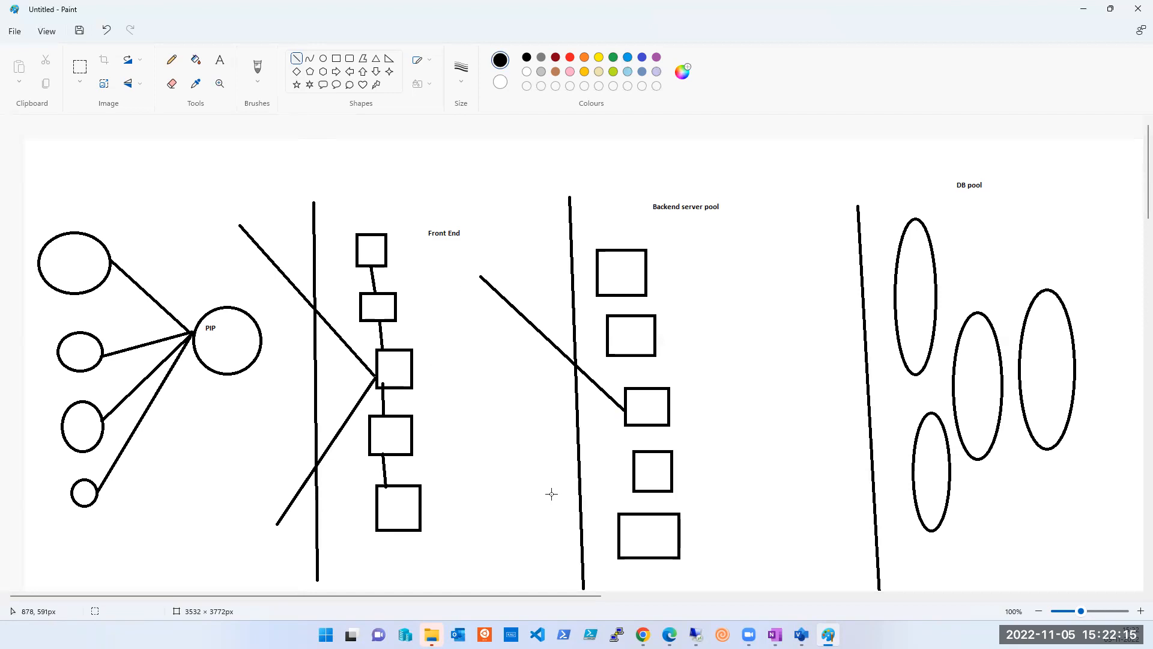
{"action": "left_click_drag", "start_coordinate": [550, 524], "coordinate": [626, 411]}
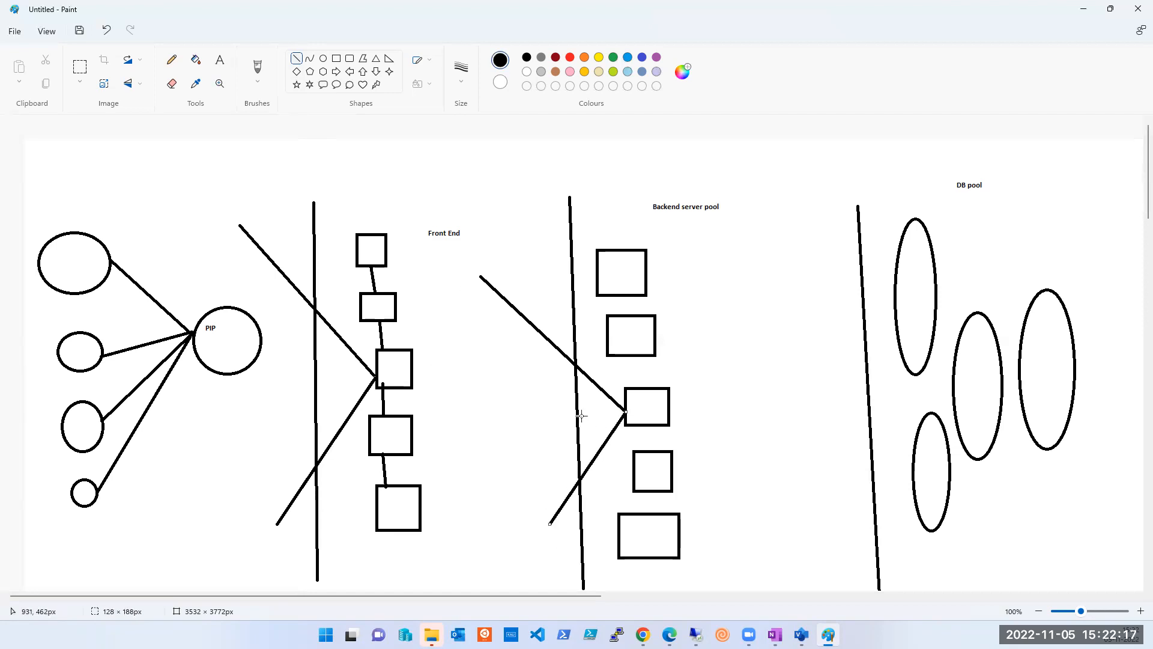
{"action": "left_click", "coordinate": [323, 59]}
{"action": "left_click_drag", "start_coordinate": [496, 370], "coordinate": [572, 430]}
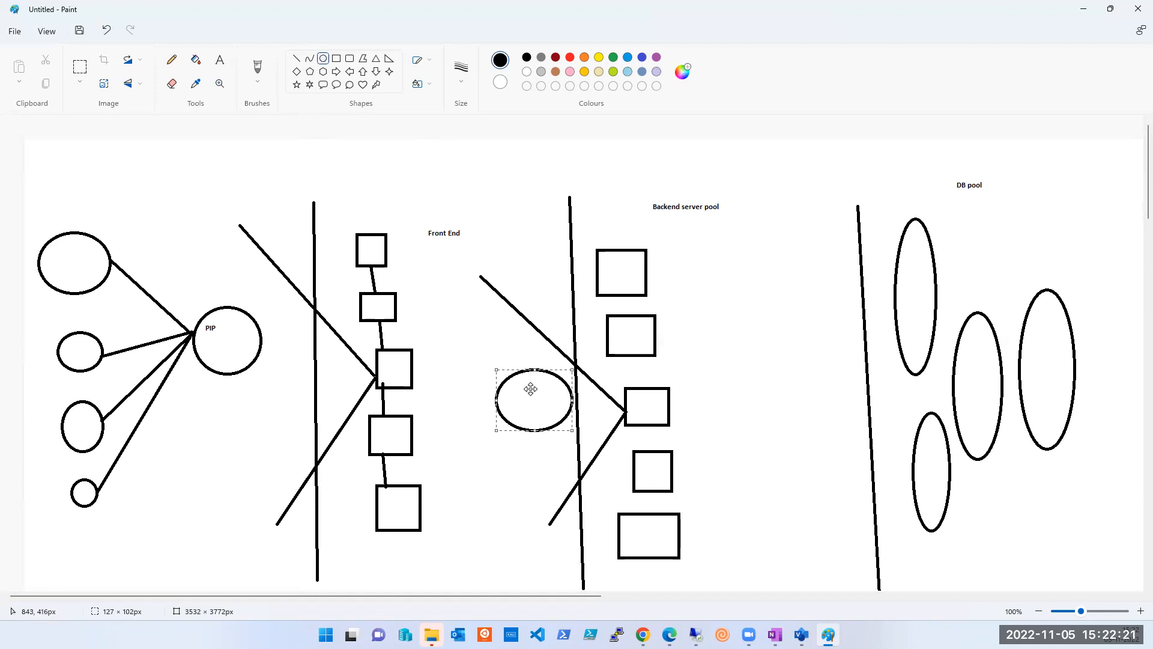
Add the text label "PRIVATE" inside the ellipse beside the second divider.
{"action": "left_click", "coordinate": [221, 60]}
{"action": "left_click", "coordinate": [515, 389]}
{"action": "type", "text": "PRIVATE"}
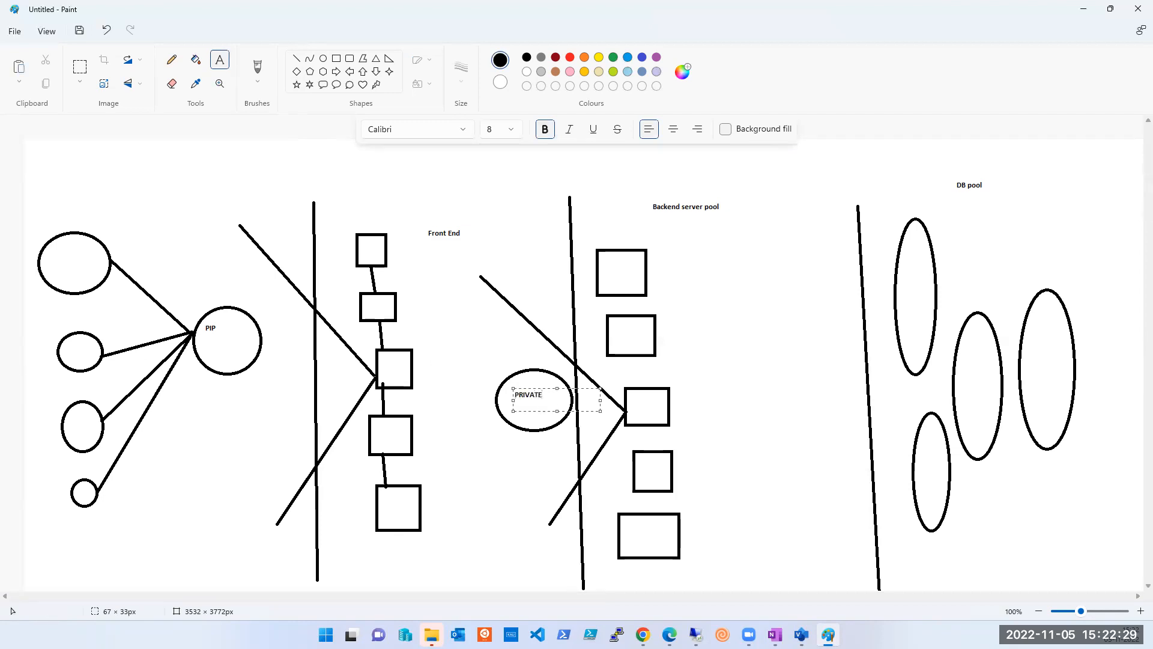
{"action": "left_click", "coordinate": [527, 442]}
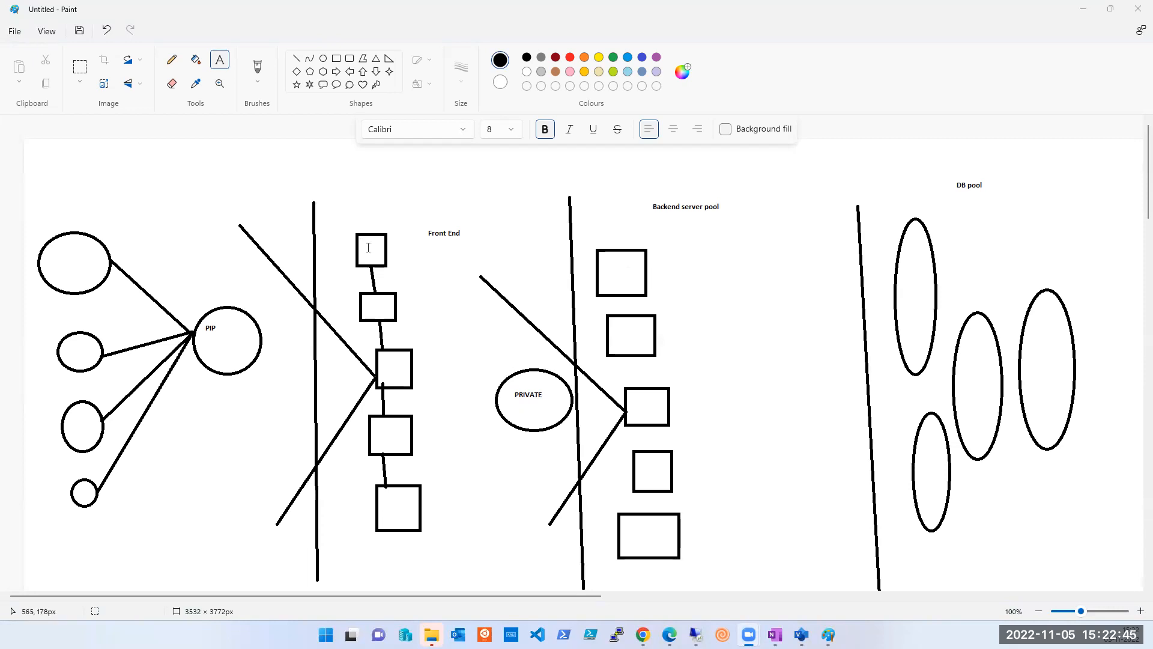
Connect each of the five Front End boxes to the PRIVATE ellipse with a straight line.
{"action": "left_click", "coordinate": [296, 59]}
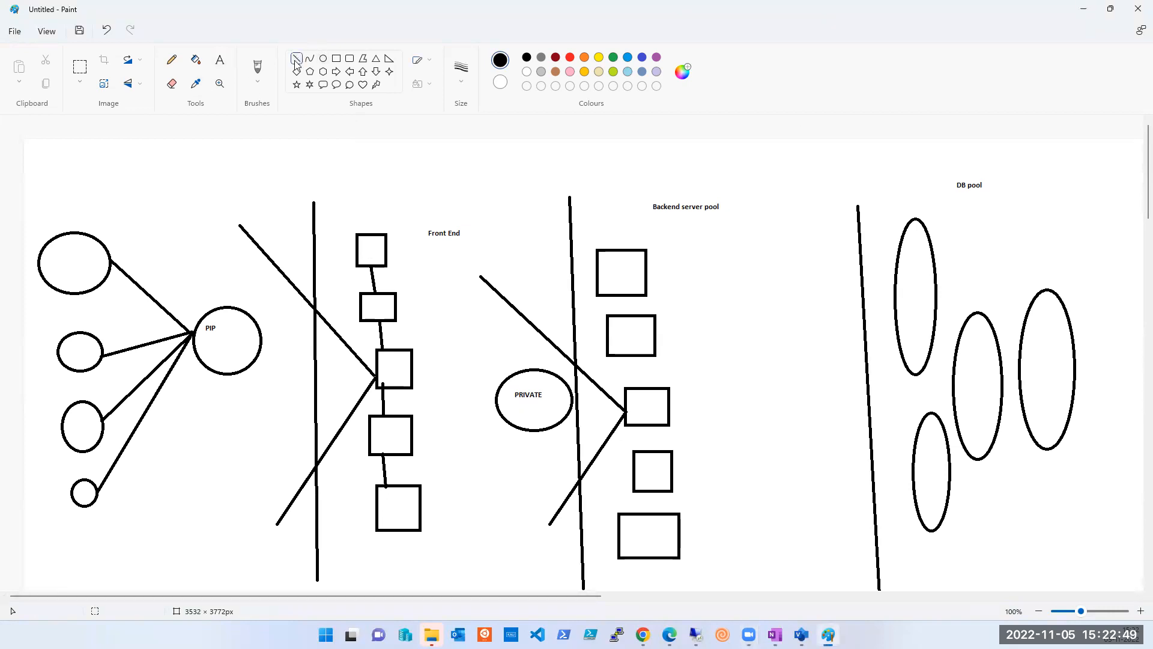
{"action": "left_click_drag", "start_coordinate": [382, 260], "coordinate": [516, 374]}
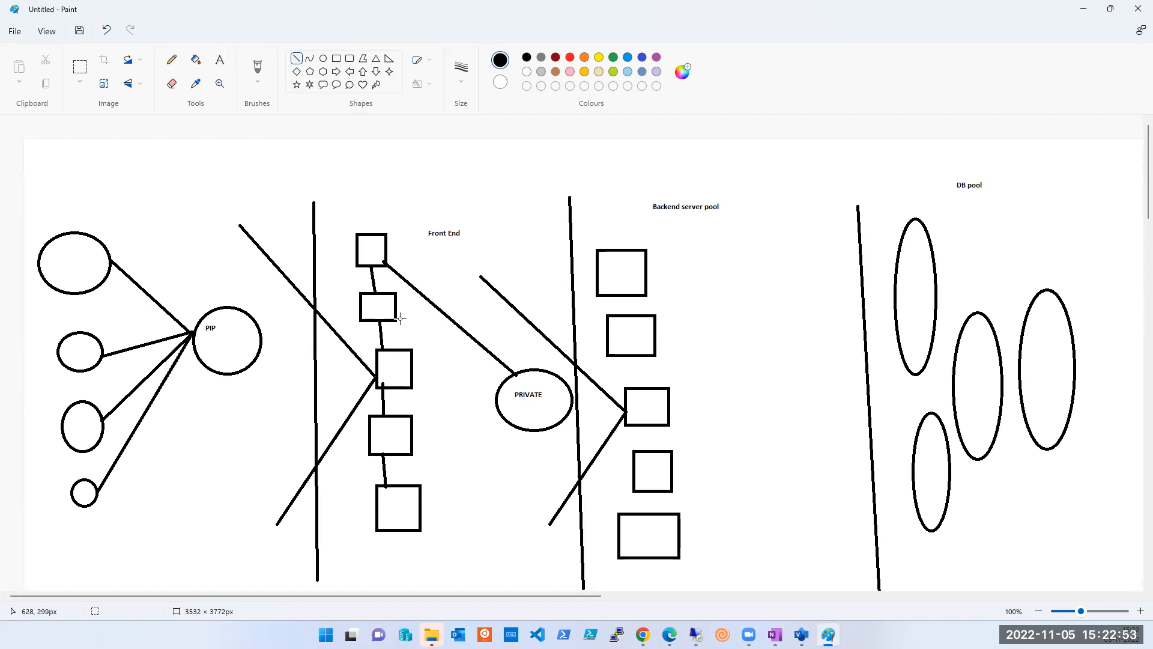
{"action": "left_click_drag", "start_coordinate": [396, 316], "coordinate": [504, 377]}
{"action": "left_click_drag", "start_coordinate": [412, 382], "coordinate": [504, 380]}
{"action": "left_click_drag", "start_coordinate": [414, 438], "coordinate": [501, 394]}
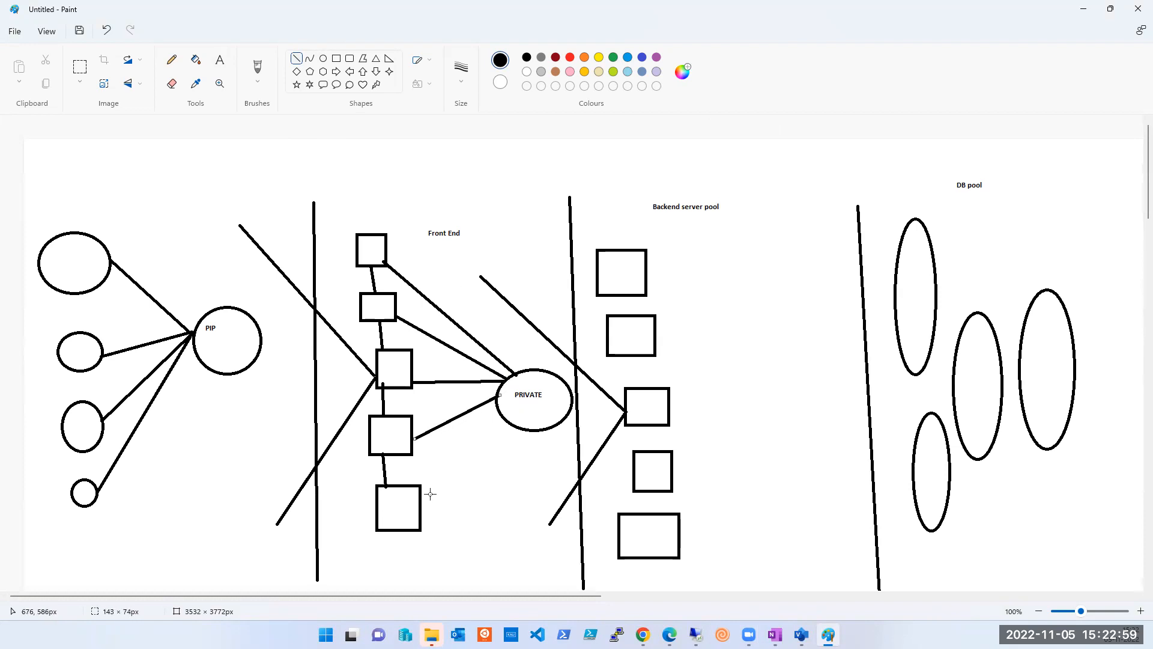
{"action": "left_click_drag", "start_coordinate": [421, 504], "coordinate": [504, 416]}
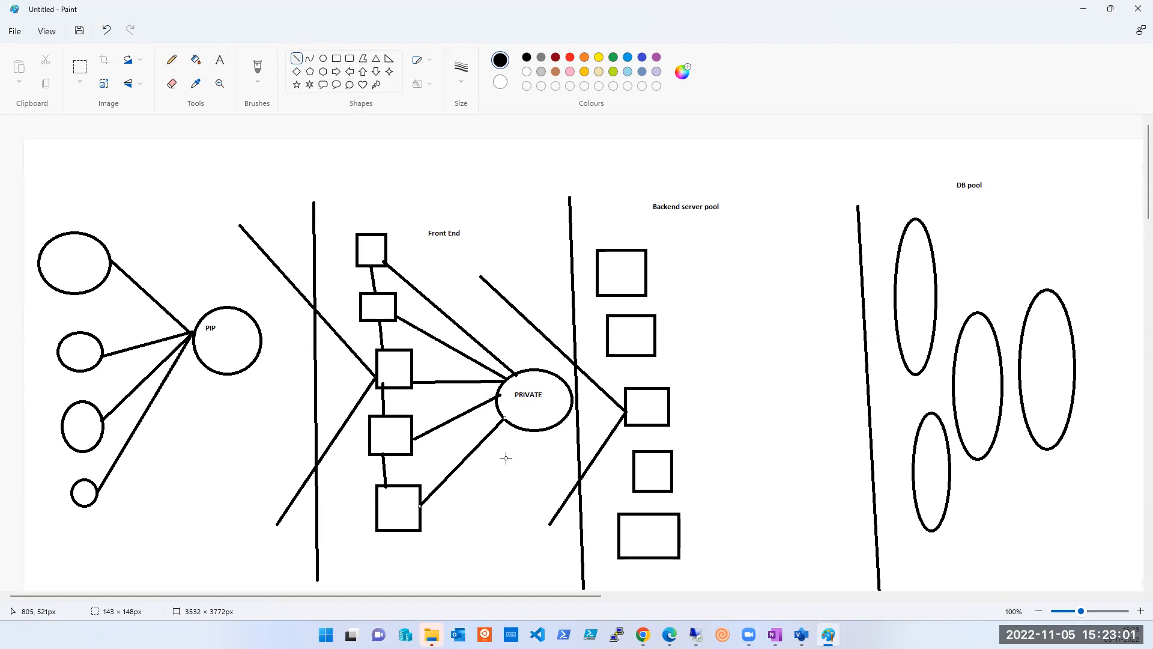
{"action": "left_click", "coordinate": [756, 399]}
Draw two slanted lines meeting just past the third divider, and an ellipse about 123 × 104 px between them.
{"action": "left_click", "coordinate": [298, 59]}
{"action": "left_click_drag", "start_coordinate": [775, 256], "coordinate": [883, 412]}
{"action": "mouse_move", "coordinate": [812, 527]}
{"action": "left_mouse_down"}
{"action": "mouse_move", "coordinate": [892, 390]}
{"action": "mouse_move", "coordinate": [885, 411]}
{"action": "left_mouse_up"}
{"action": "left_click", "coordinate": [323, 58]}
{"action": "left_click_drag", "start_coordinate": [764, 372], "coordinate": [838, 434]}
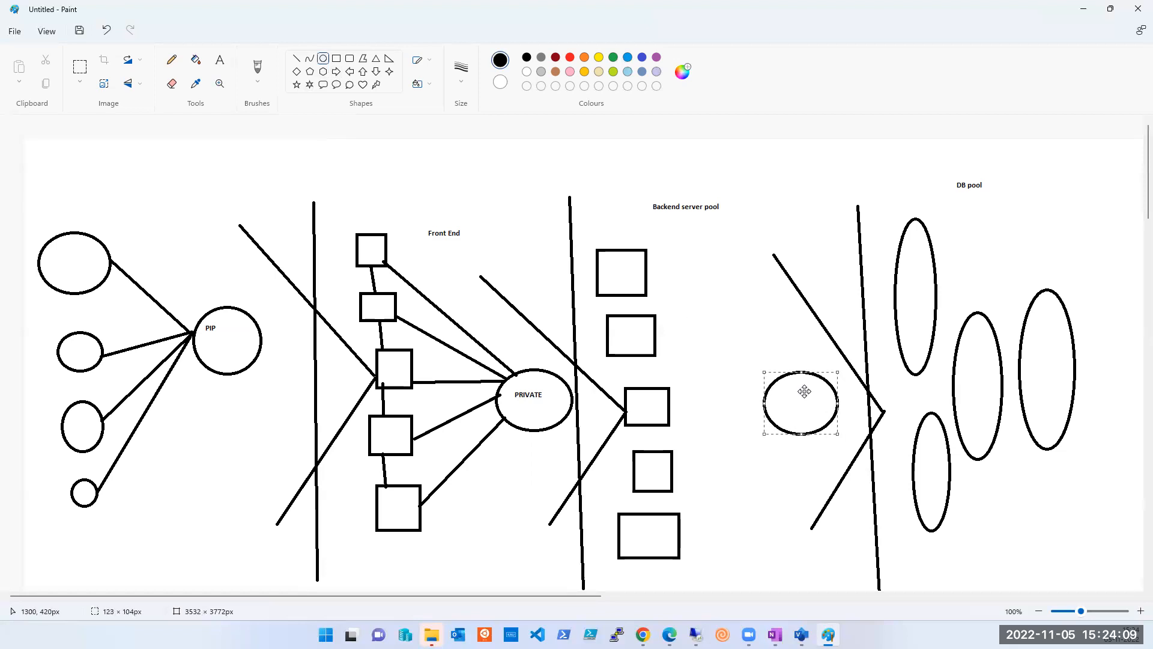
Add the text label "PRIVATE" inside the ellipse beside the third divider.
{"action": "left_click", "coordinate": [220, 59]}
{"action": "left_click_drag", "start_coordinate": [784, 398], "coordinate": [808, 415]}
{"action": "type", "text": "PRIVATE"}
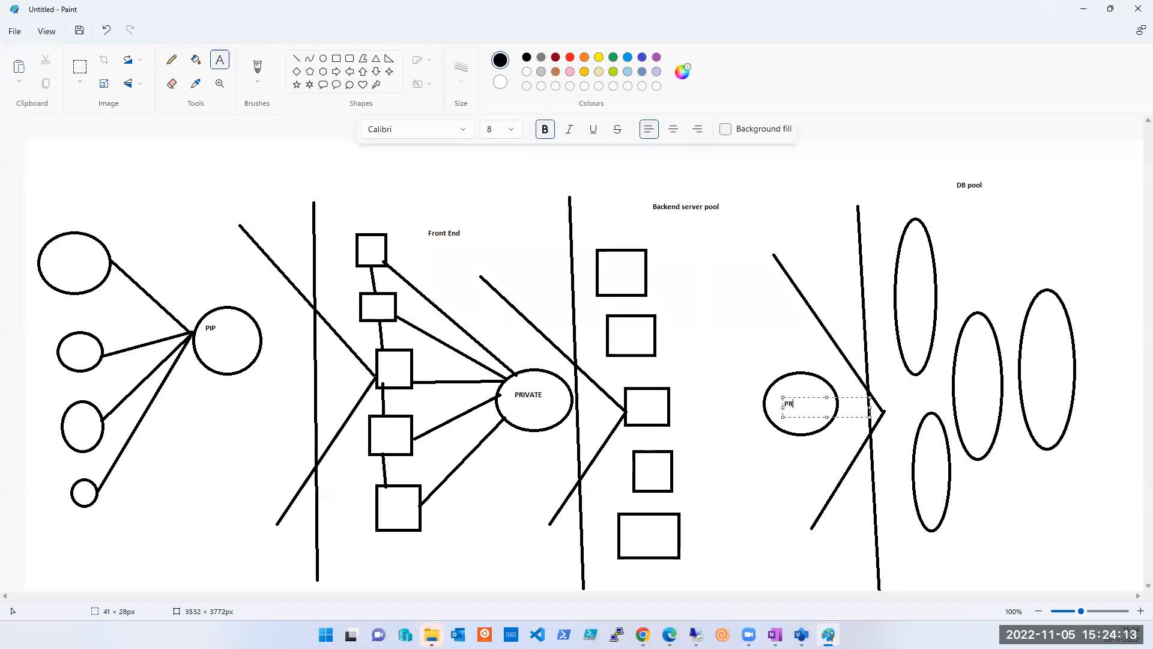
{"action": "left_click", "coordinate": [779, 454]}
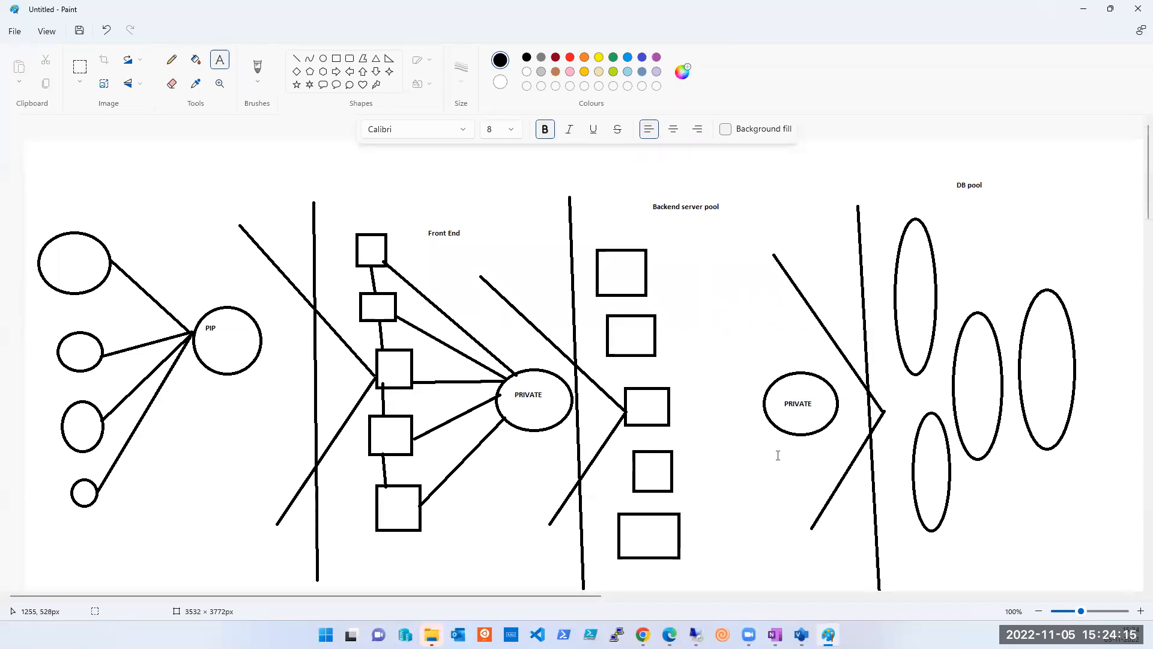
Link the five backend server pool boxes to the PRIVATE ellipse near the third divider with straight lines.
{"action": "left_click", "coordinate": [296, 59]}
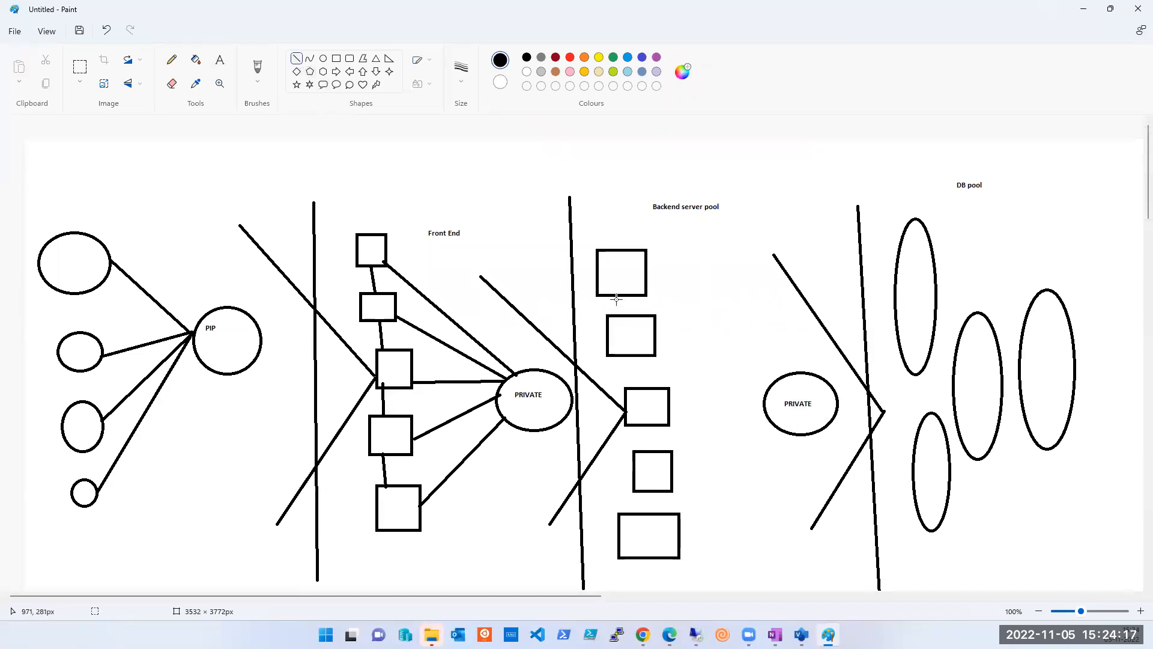
{"action": "left_click_drag", "start_coordinate": [642, 292], "coordinate": [769, 390]}
{"action": "left_click_drag", "start_coordinate": [656, 354], "coordinate": [770, 391]}
{"action": "left_click_drag", "start_coordinate": [670, 430], "coordinate": [766, 409]}
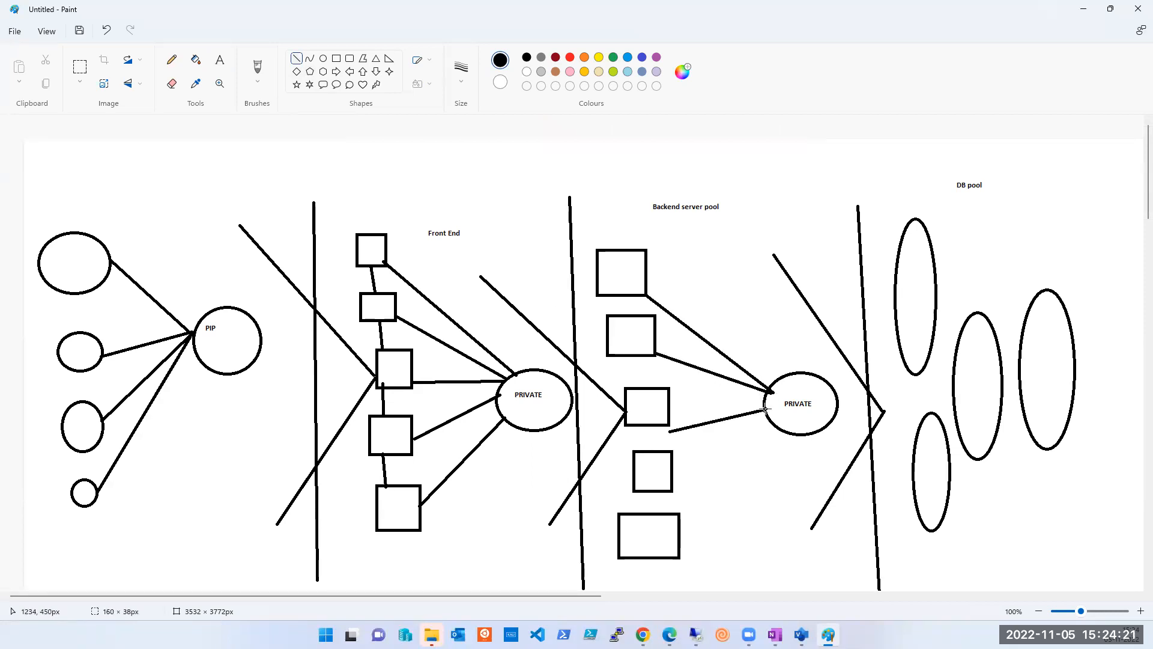
{"action": "left_click_drag", "start_coordinate": [670, 479], "coordinate": [768, 409]}
{"action": "left_click_drag", "start_coordinate": [681, 530], "coordinate": [765, 423]}
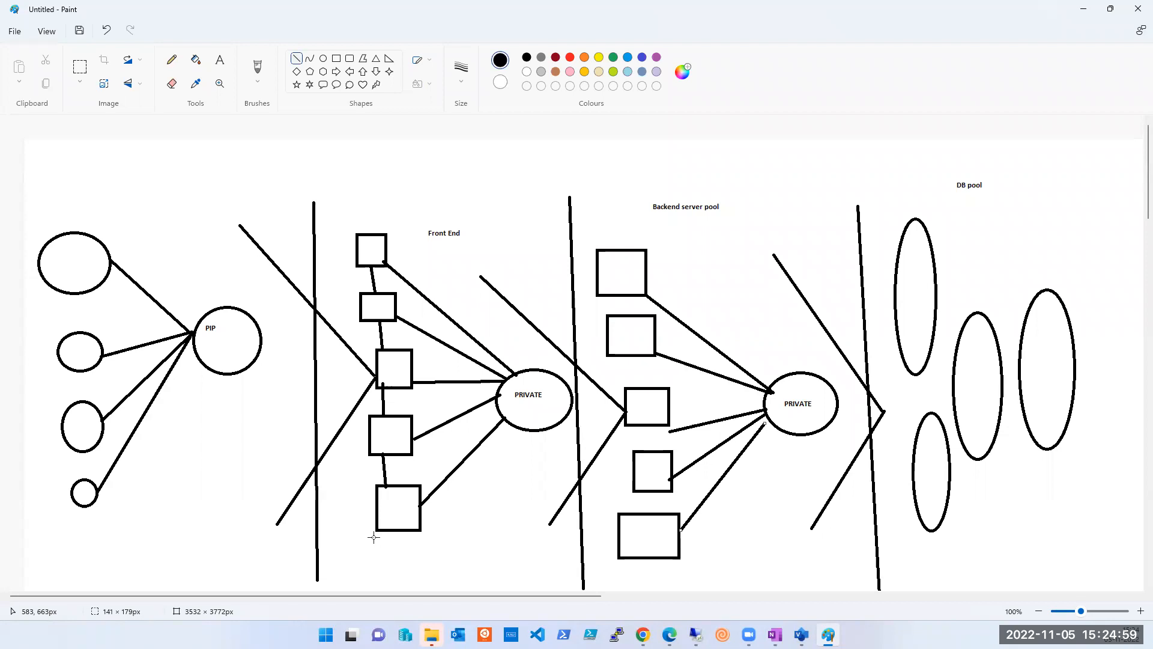
{"action": "left_click", "coordinate": [802, 635]}
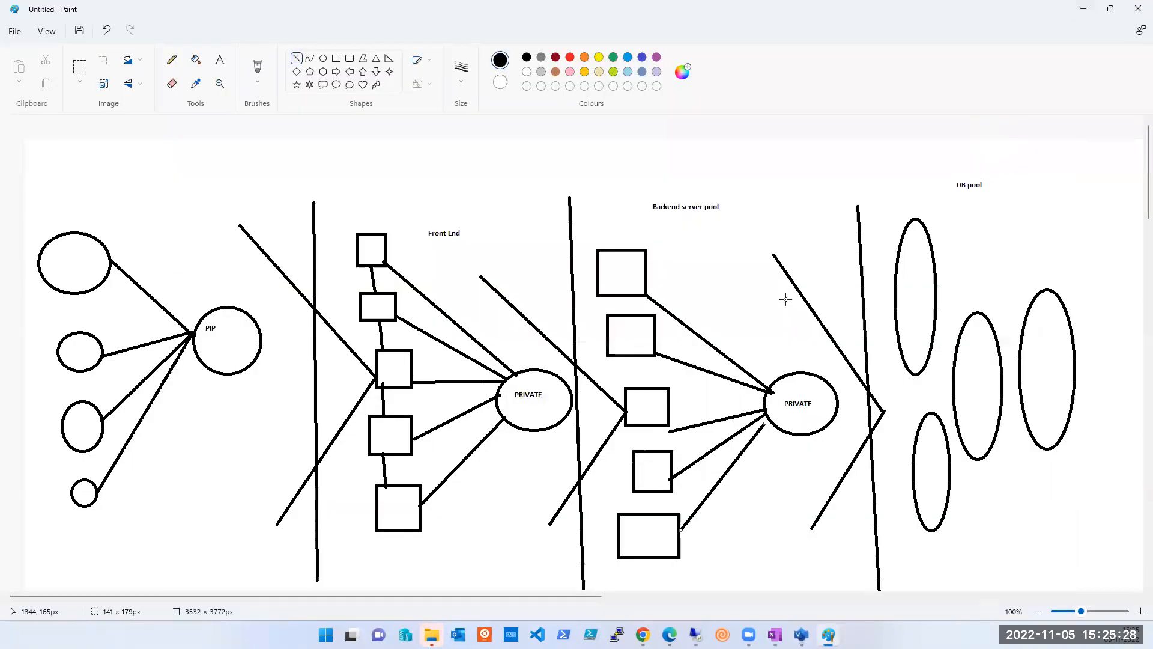
{"action": "left_click", "coordinate": [1084, 10]}
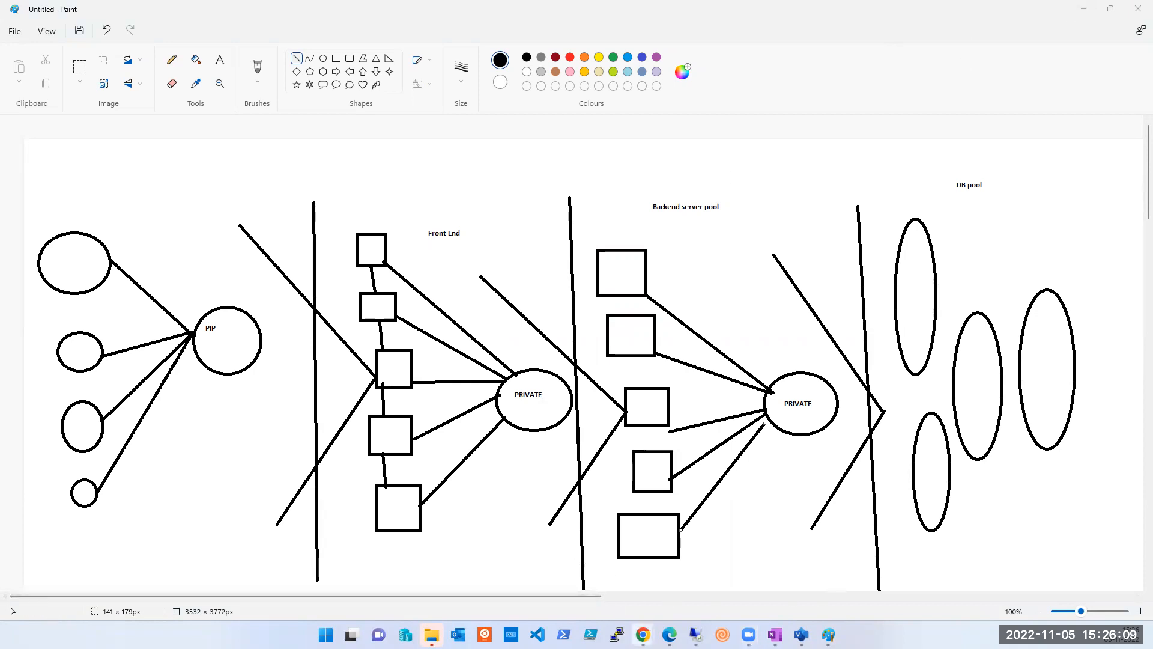
Switch to the Azure portal in Chrome and start a new health probe named RDP on the load balancer.
{"action": "mouse_move", "coordinate": [643, 635]}
{"action": "left_click", "coordinate": [745, 581]}
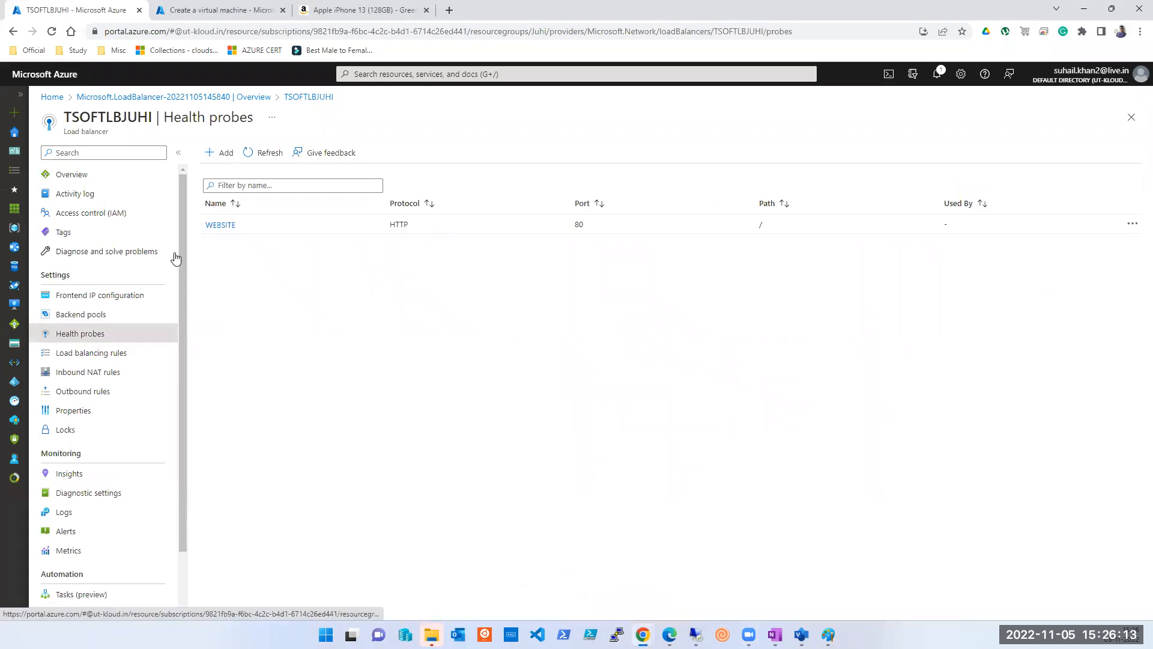
{"action": "left_click", "coordinate": [220, 152]}
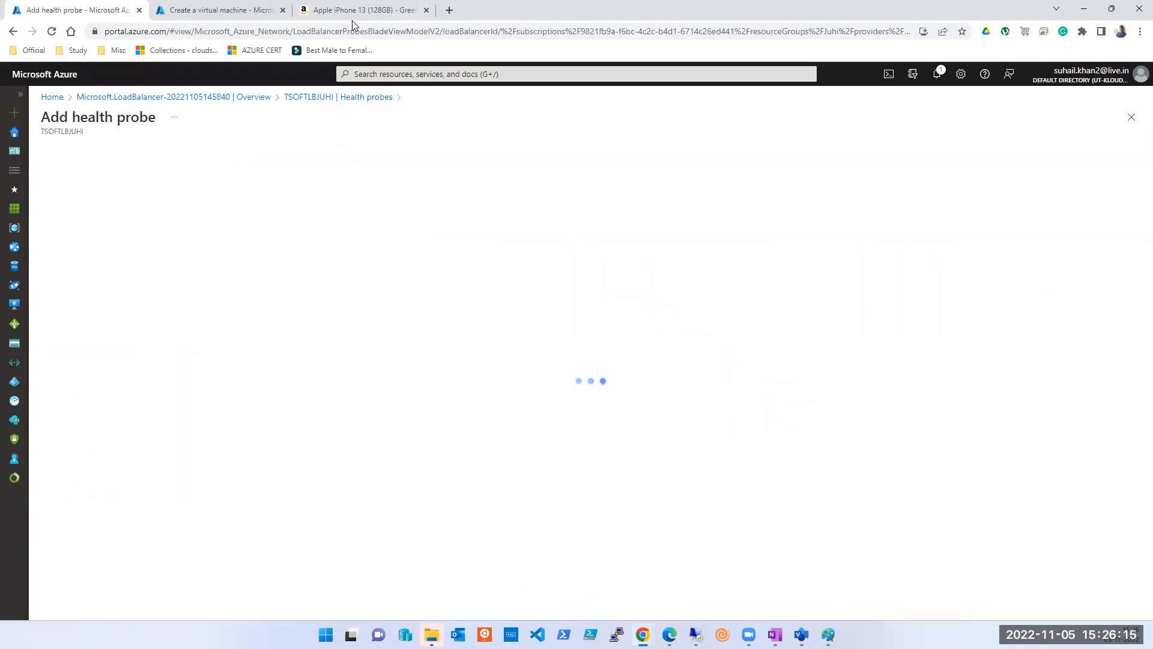
{"action": "left_click", "coordinate": [243, 221]}
{"action": "type", "text": "rdp"}
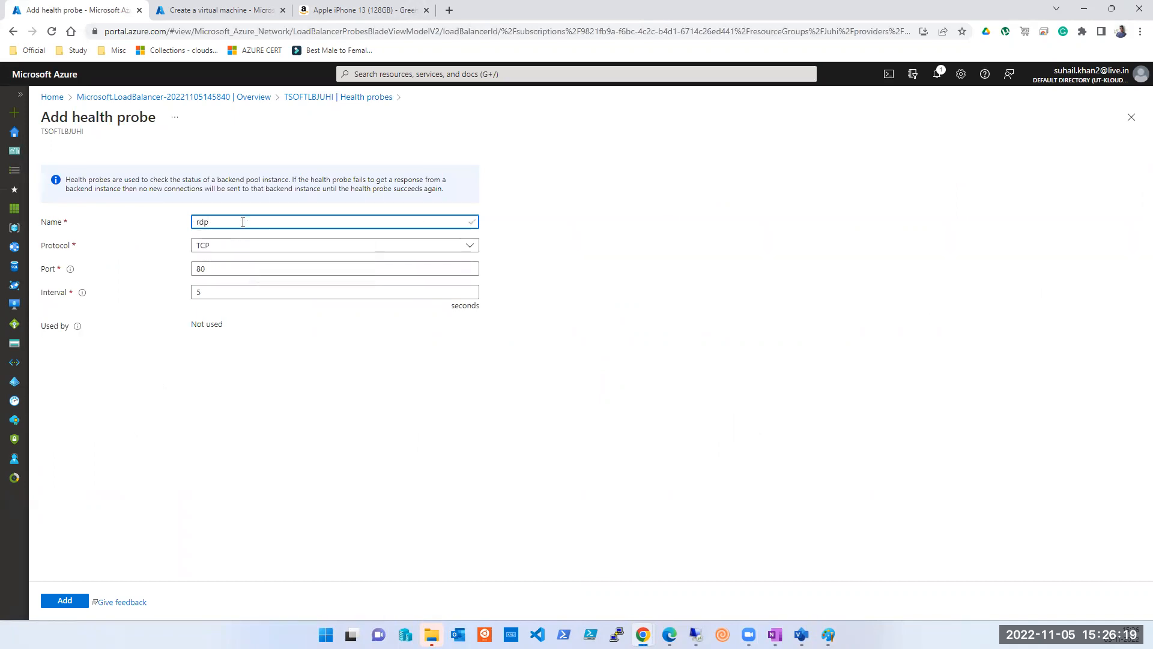
{"action": "key", "text": "BackSpace"}
{"action": "key", "text": "BackSpace"}
{"action": "key", "text": "BackSpace"}
{"action": "type", "text": "RDP"}
{"action": "double_click", "coordinate": [227, 269]}
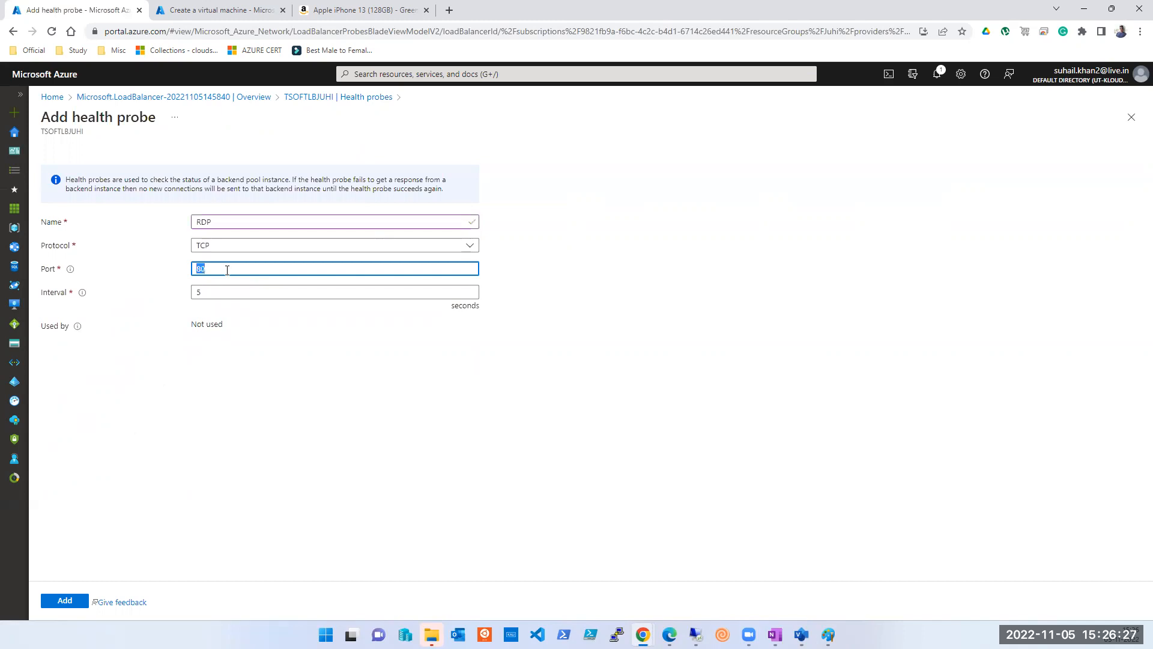
{"action": "key", "text": "shift+Tab"}
{"action": "key", "text": "shift+Tab"}
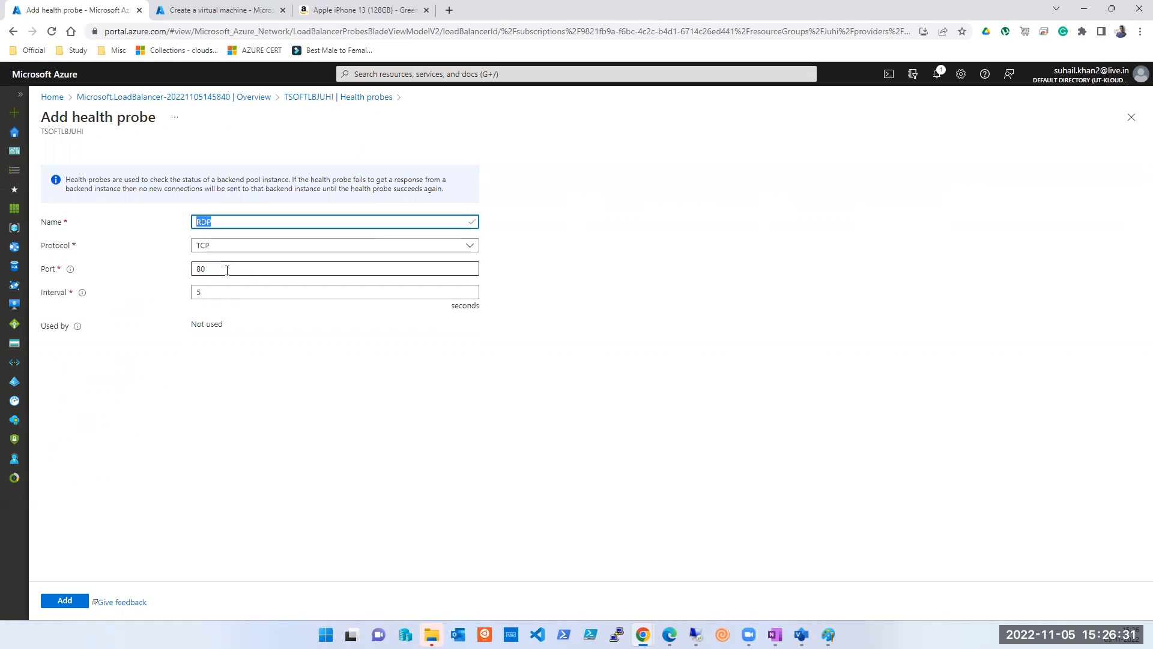
{"action": "type", "text": "JHSDKJVGSKJ"}
{"action": "key", "text": "Tab"}
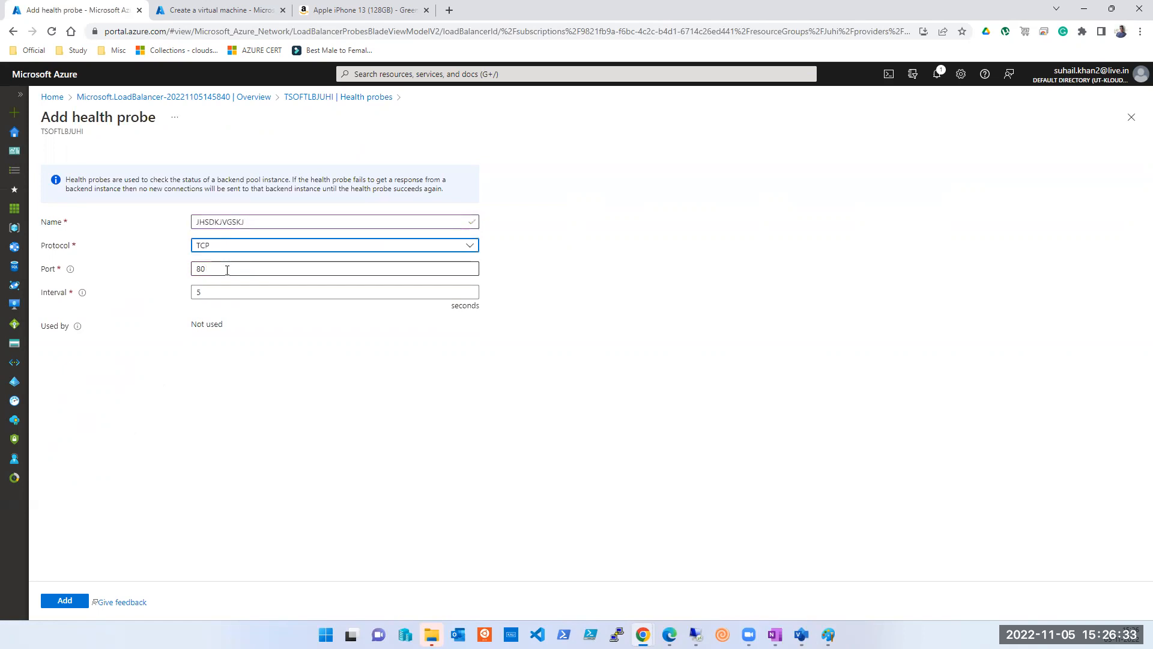
{"action": "key", "text": "shift+Tab"}
{"action": "type", "text": "RDP"}
Set the RDP health probe's port to 3389.
{"action": "key", "text": "Tab"}
{"action": "key", "text": "Tab"}
{"action": "type", "text": "3389"}
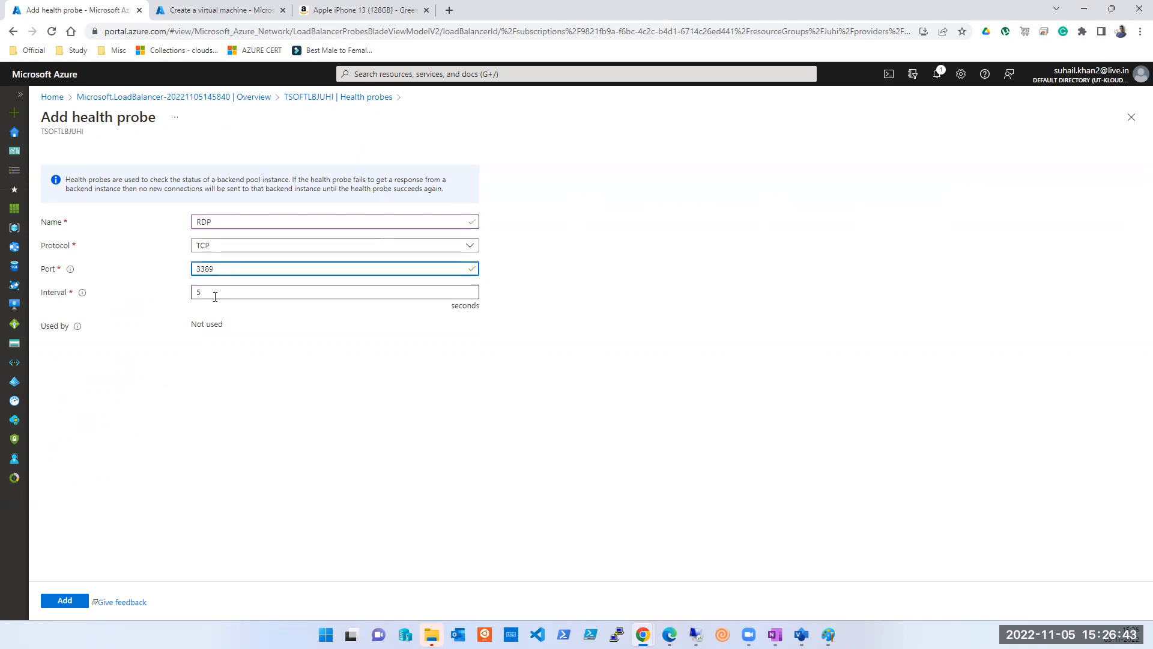
Save the RDP health probe and start a new load balancing rule named WEBSITE on the load balancer.
{"action": "left_click", "coordinate": [70, 600]}
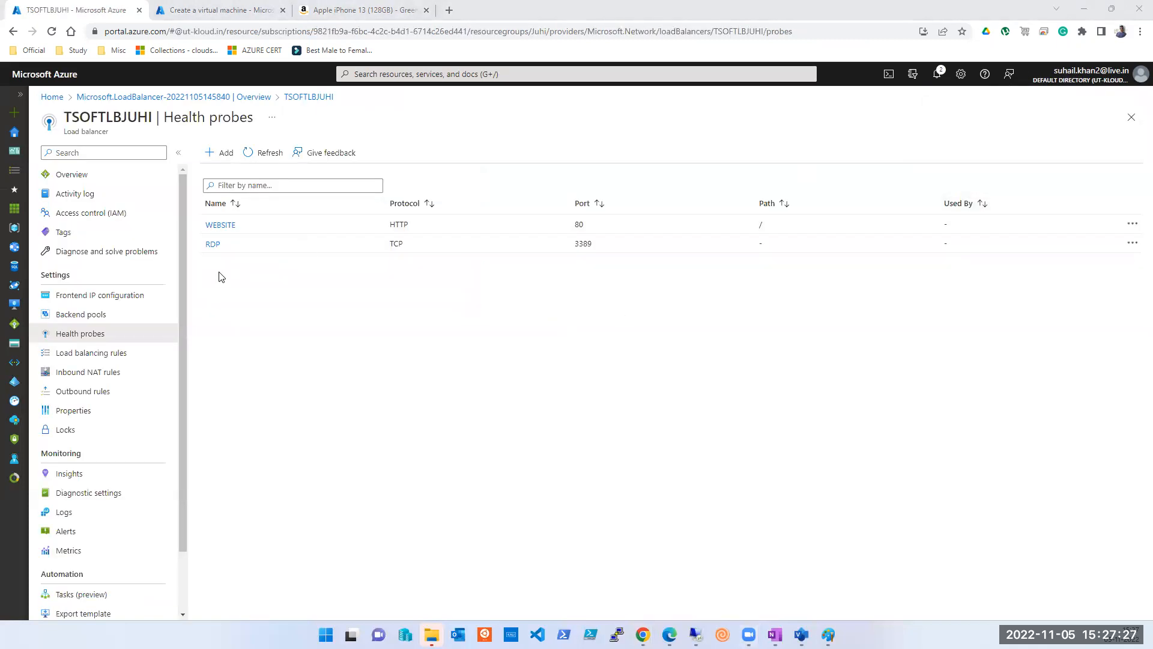
{"action": "left_click", "coordinate": [73, 357]}
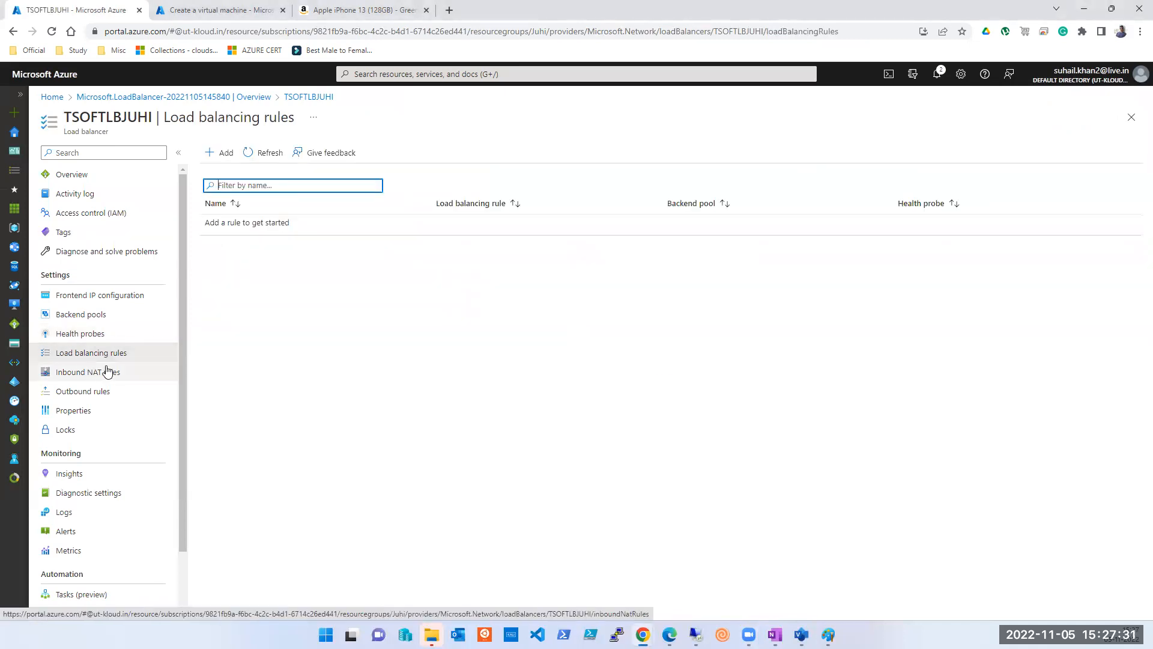
{"action": "left_click", "coordinate": [220, 154]}
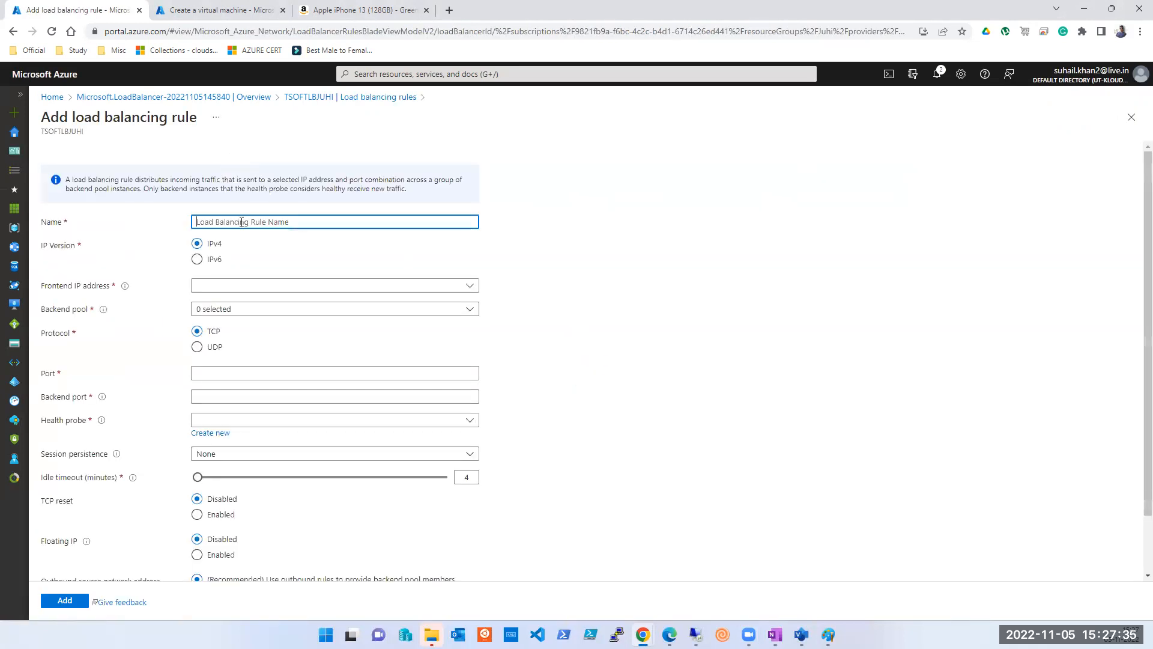
{"action": "type", "text": "WEBSCITE"}
{"action": "key", "text": "ctrl+a"}
{"action": "type", "text": "WEBSITE"}
Set the WEBSITE rule's frontend IP address to WEBSITEPIP and open its backend pool choices.
{"action": "left_click", "coordinate": [244, 289]}
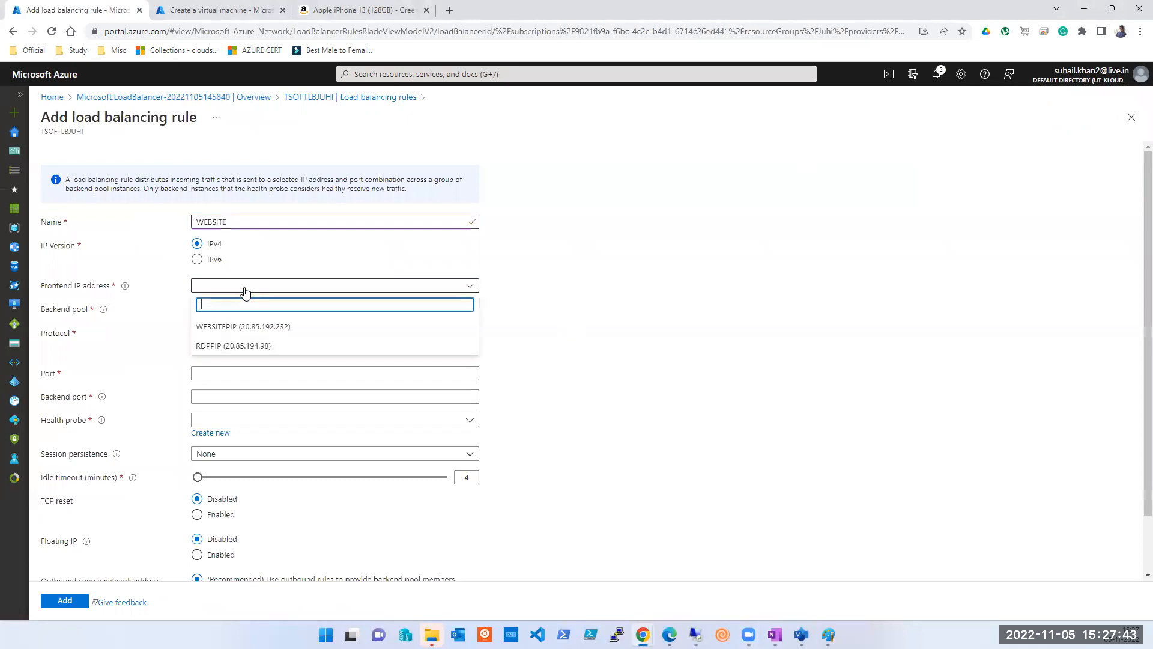
{"action": "left_click", "coordinate": [254, 328]}
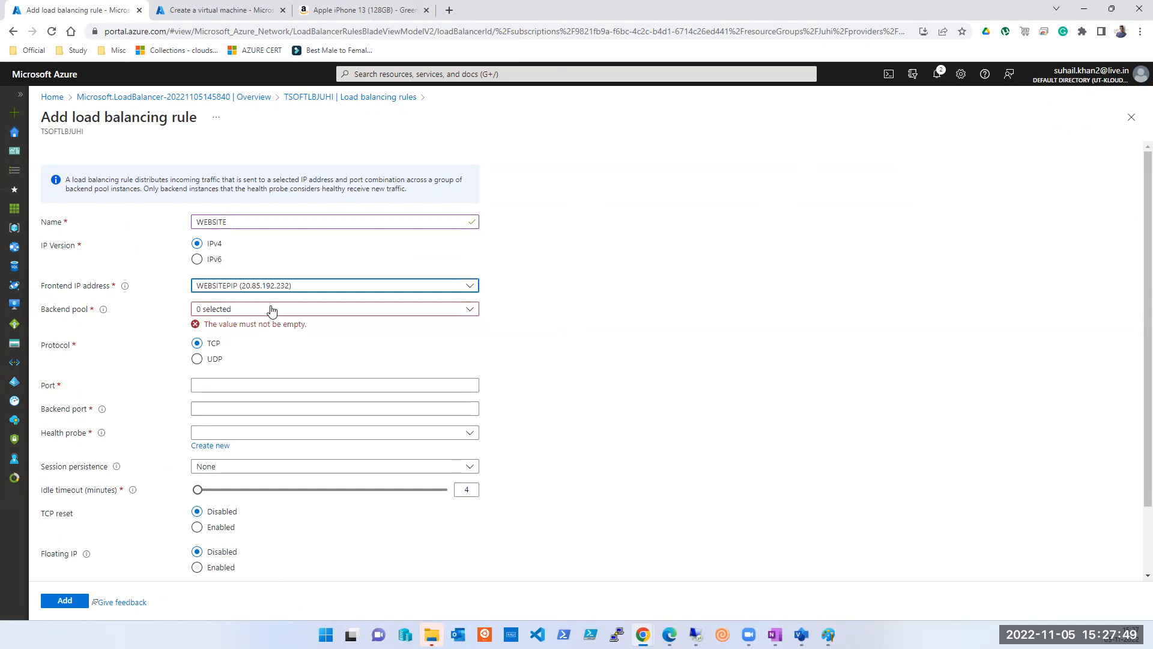
{"action": "left_click", "coordinate": [271, 309]}
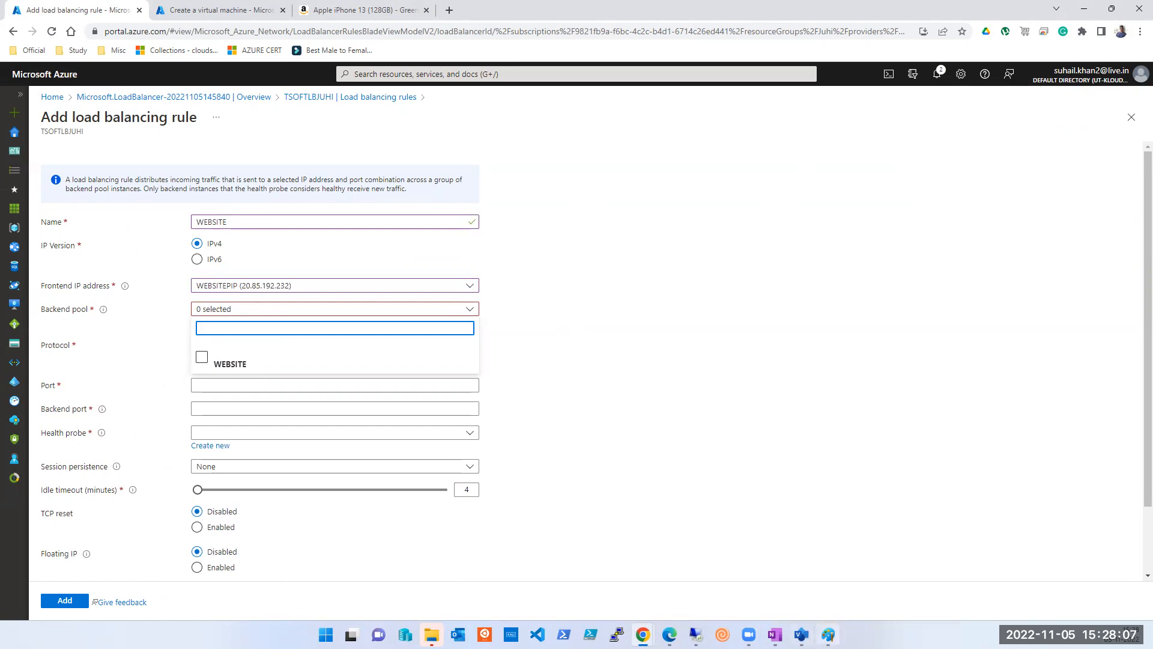
Switch to Paint to review the load balancer tier sketch.
{"action": "left_click", "coordinate": [828, 635]}
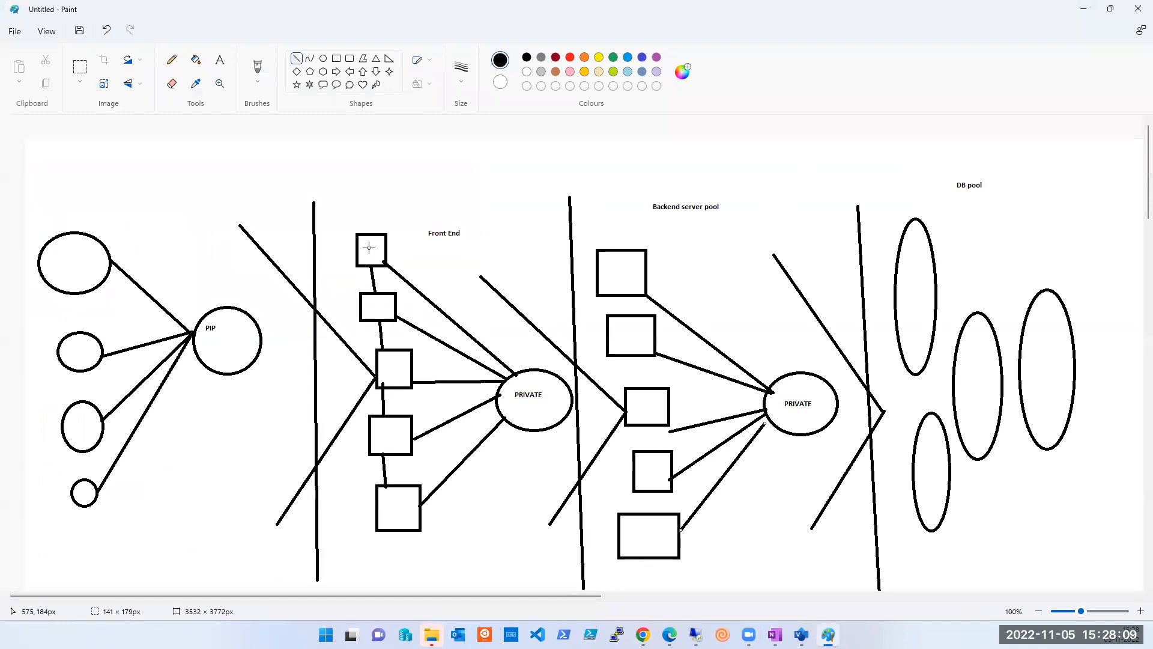